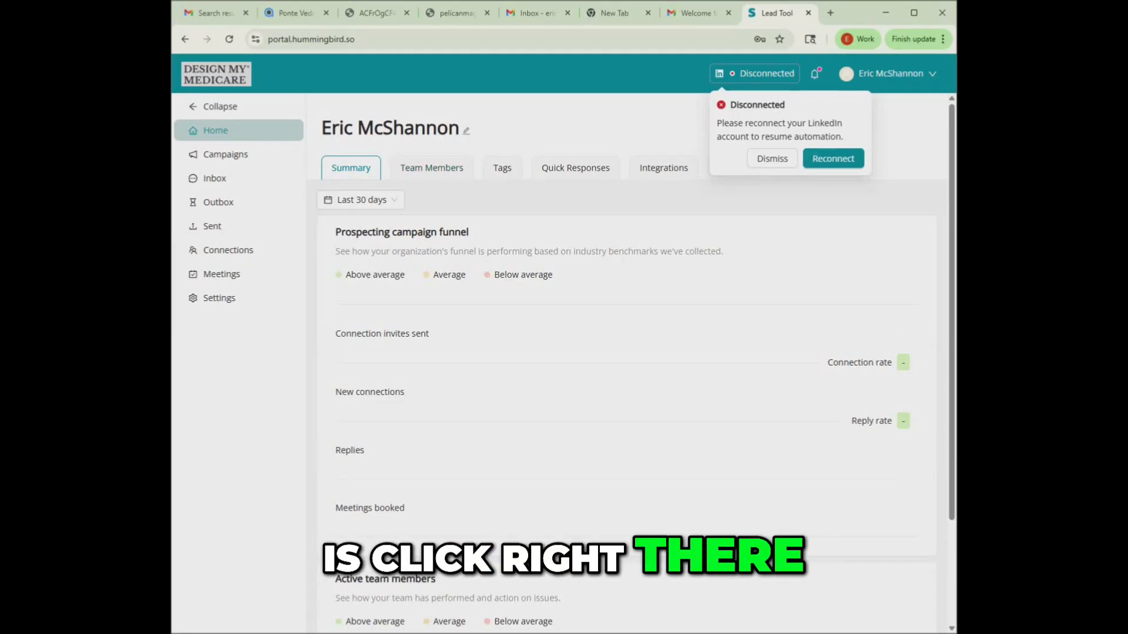
- Start reconnecting the LinkedIn account and acknowledge the privacy and data processing notice
{"action": "left_click", "coordinate": [833, 159]}
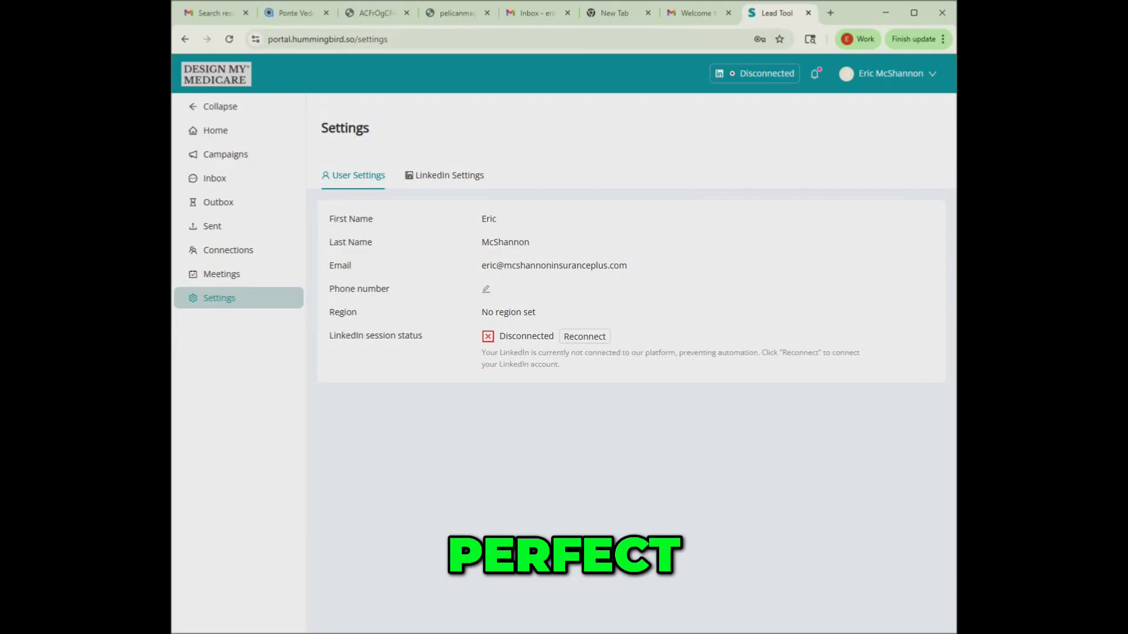
{"action": "left_click", "coordinate": [585, 336]}
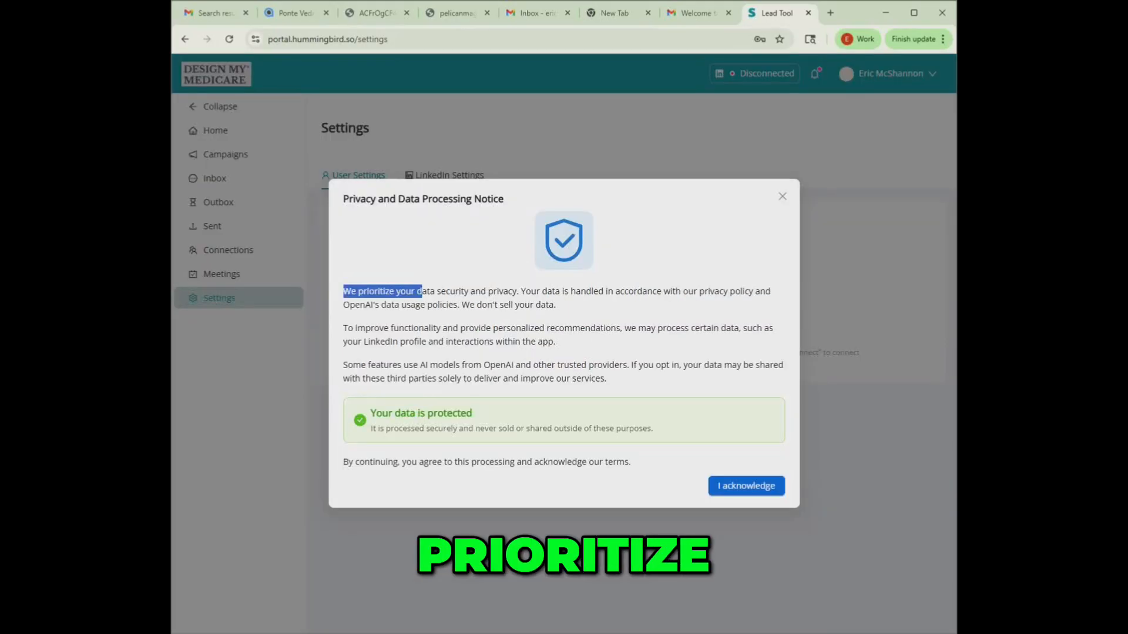
{"action": "left_click", "coordinate": [422, 292]}
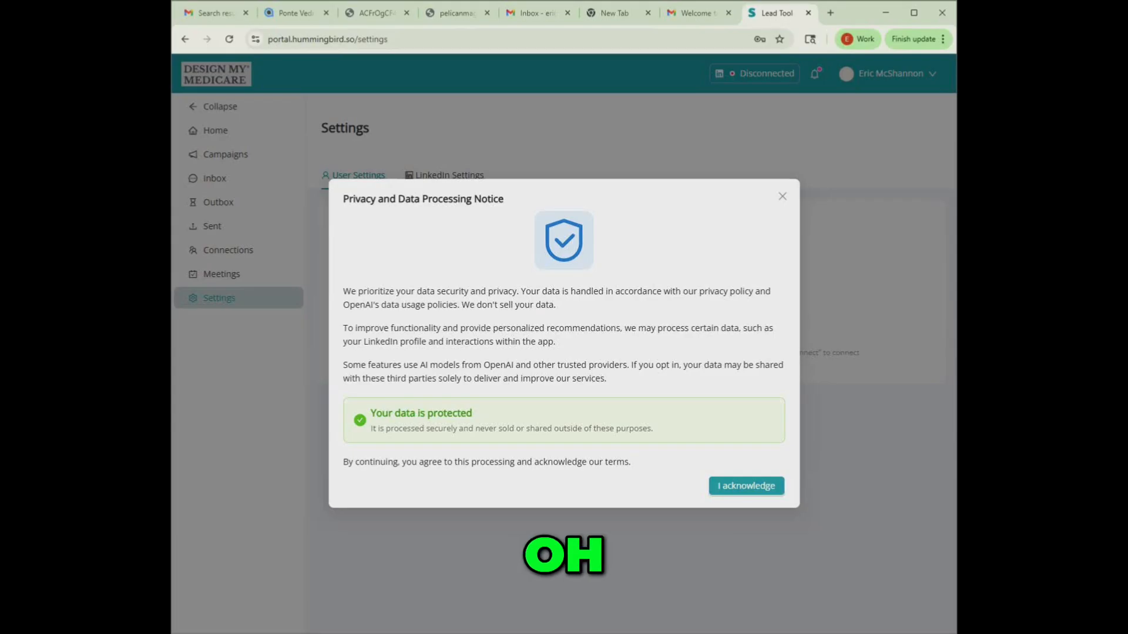
{"action": "left_click", "coordinate": [746, 485]}
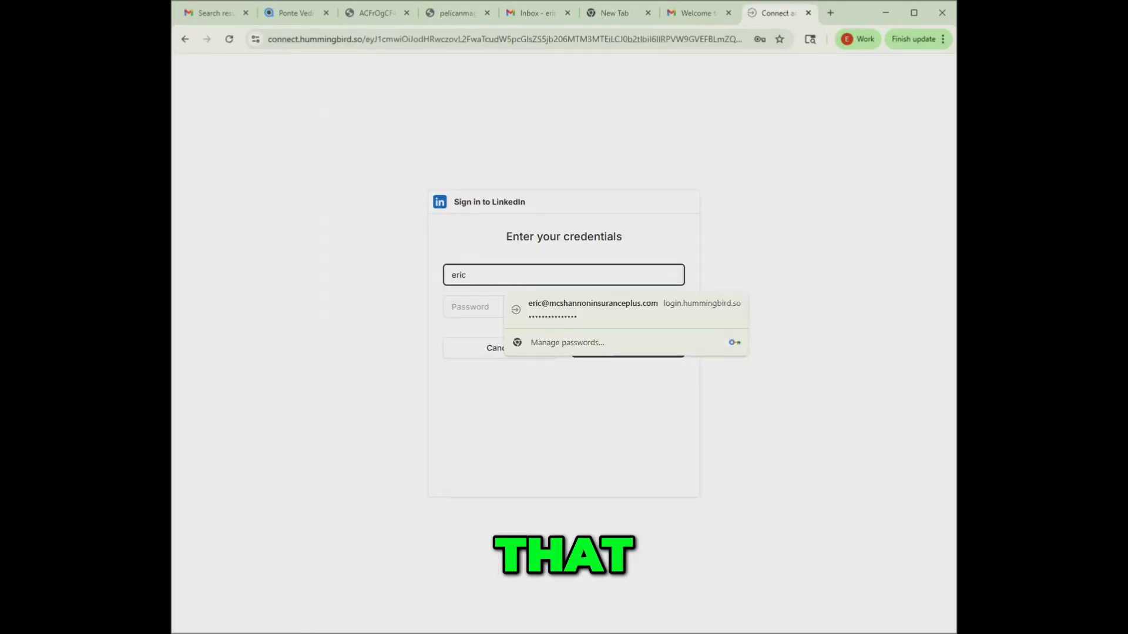
- Sign in to LinkedIn with the account e-mail and password to connect the account
{"action": "key", "text": "Down"}
{"action": "key", "text": "Return"}
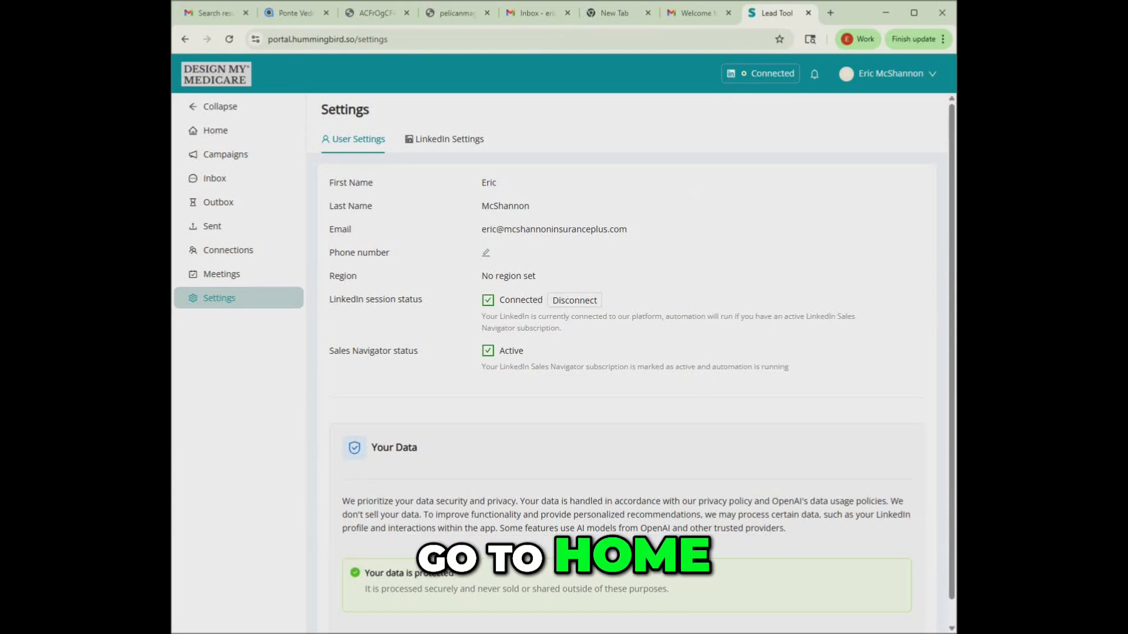
- Create a new prospecting campaign named Edward Jones
{"action": "left_click", "coordinate": [215, 130]}
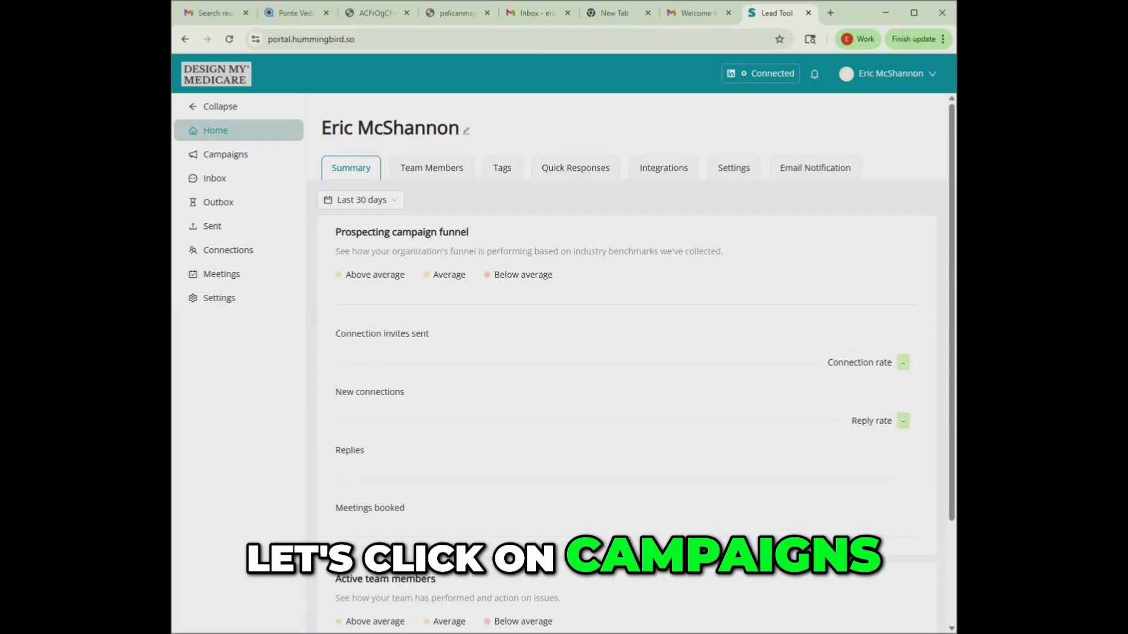
{"action": "left_click", "coordinate": [226, 154]}
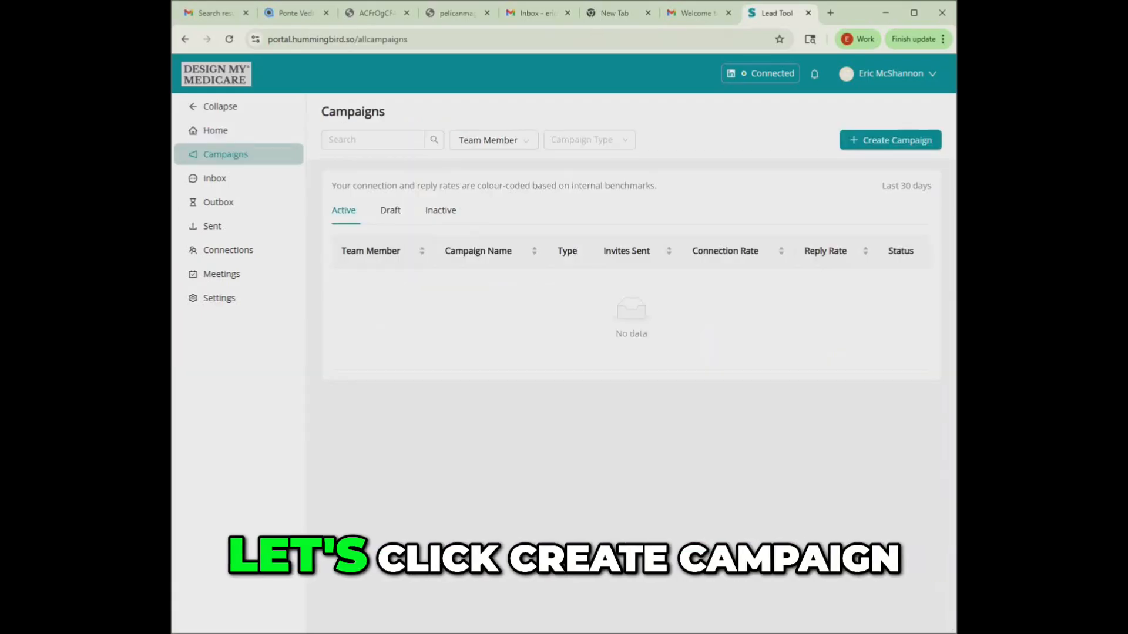
{"action": "left_click", "coordinate": [890, 140]}
{"action": "left_click", "coordinate": [894, 165]}
{"action": "left_click", "coordinate": [564, 345]}
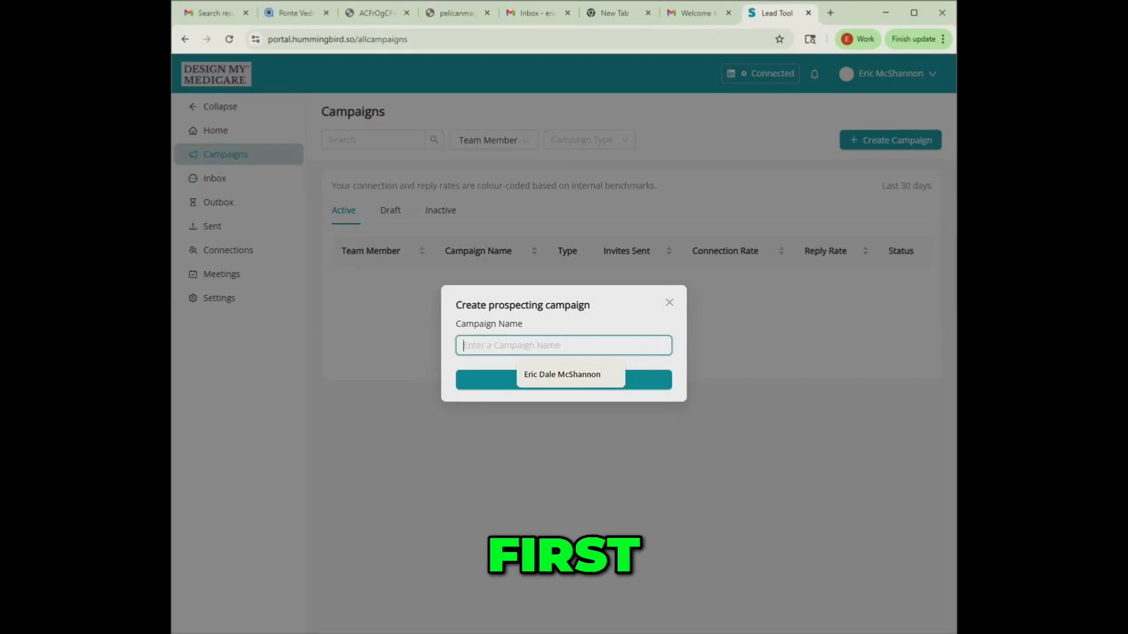
{"action": "type", "text": "First Prospecting Campaign"}
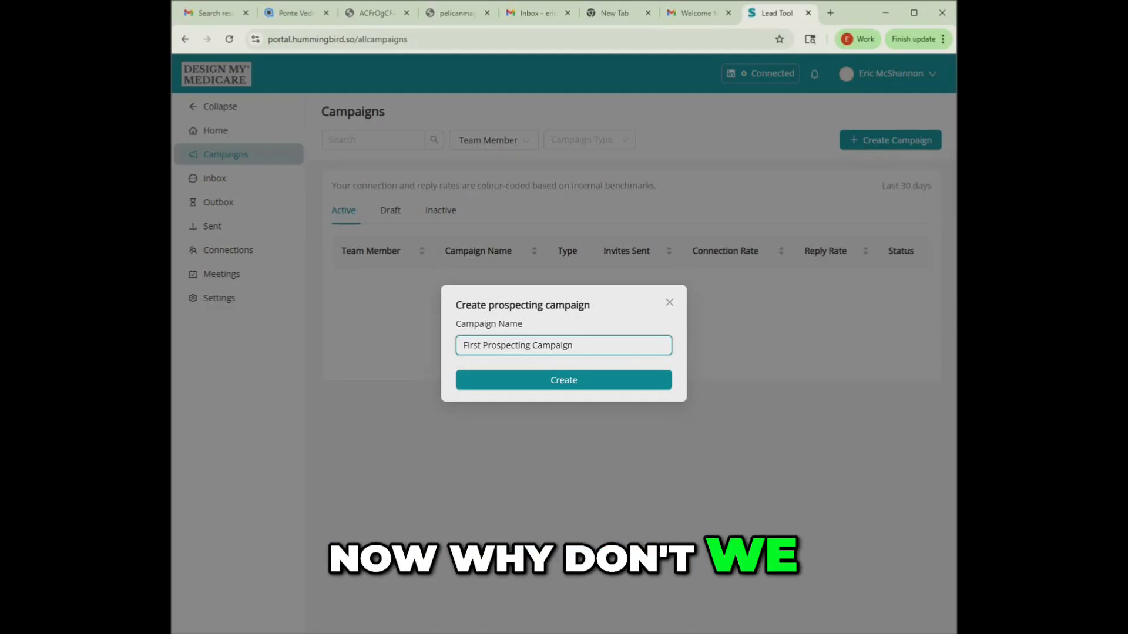
{"action": "key", "text": "BackSpace"}
{"action": "key", "text": "BackSpace"}
{"action": "key", "text": "BackSpace"}
{"action": "key", "text": "BackSpace"}
{"action": "key", "text": "BackSpace"}
{"action": "key", "text": "BackSpace"}
{"action": "key", "text": "BackSpace"}
{"action": "key", "text": "BackSpace"}
{"action": "key", "text": "BackSpace"}
{"action": "key", "text": "BackSpace"}
{"action": "key", "text": "BackSpace"}
{"action": "key", "text": "BackSpace"}
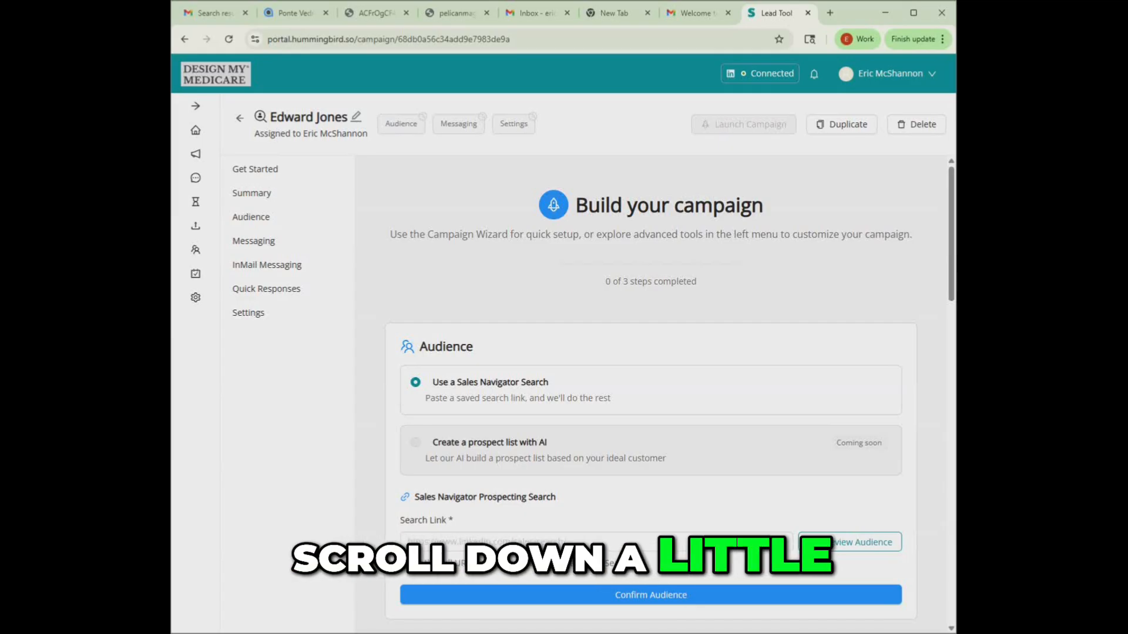
- Switch to LinkedIn Sales Navigator and dismiss the decision-maker search suggestion and the keyword search tip
{"action": "scroll", "coordinate": [651, 388], "scroll_direction": "down", "scroll_amount": 5}
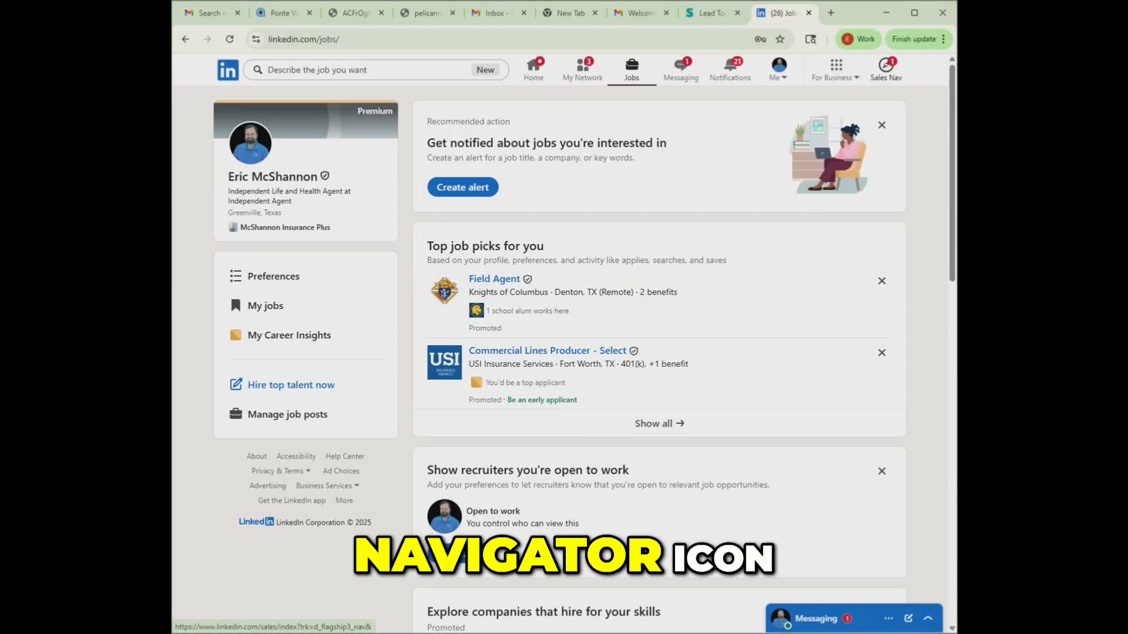
{"action": "left_click", "coordinate": [886, 69]}
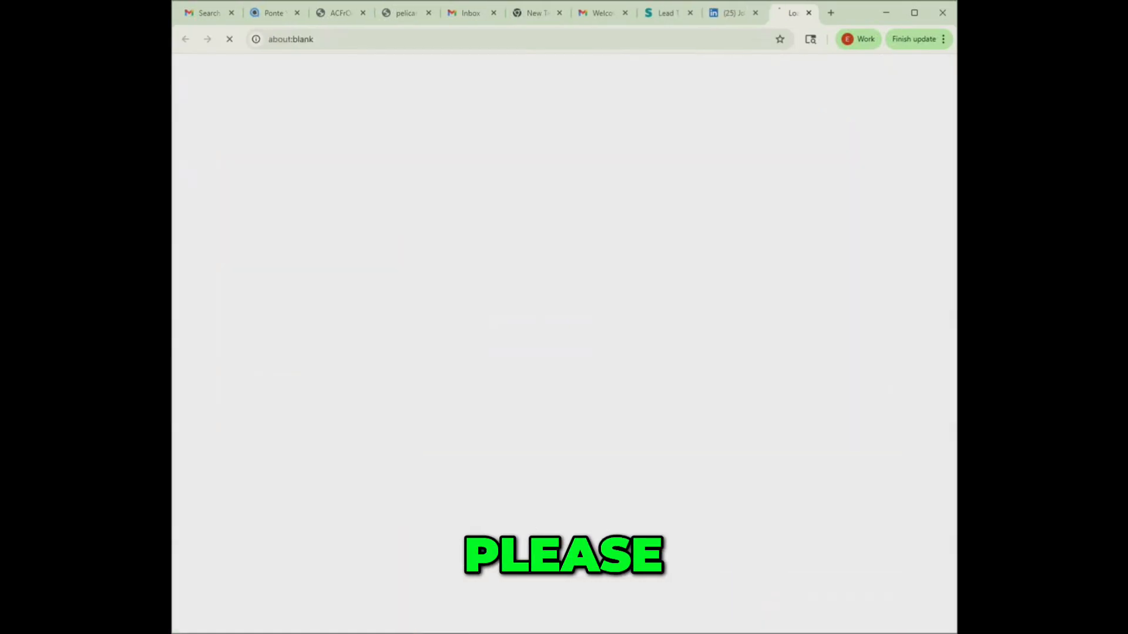
{"action": "left_click", "coordinate": [559, 504]}
{"action": "scroll", "coordinate": [559, 504], "scroll_direction": "down", "scroll_amount": 2}
{"action": "left_click", "coordinate": [299, 295]}
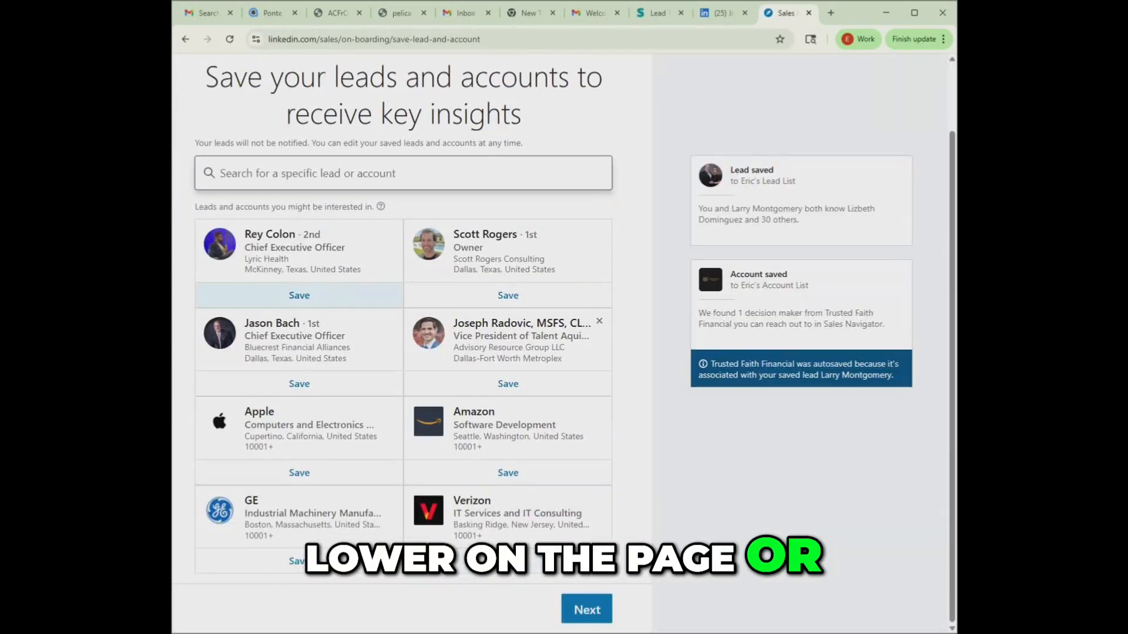
{"action": "left_click", "coordinate": [587, 609]}
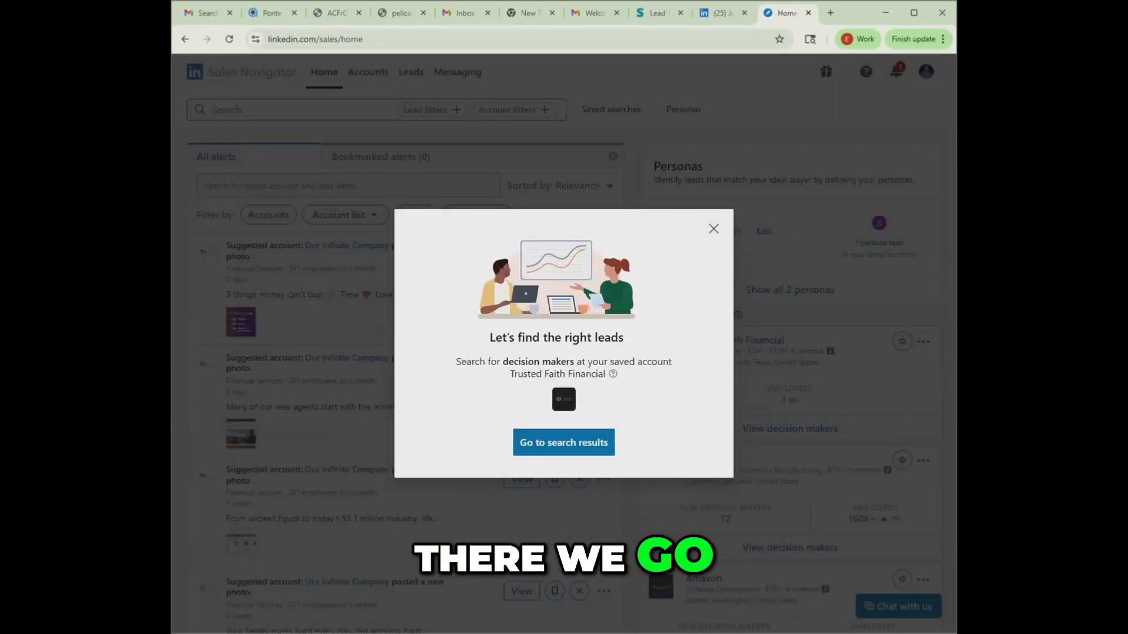
{"action": "left_click", "coordinate": [714, 229]}
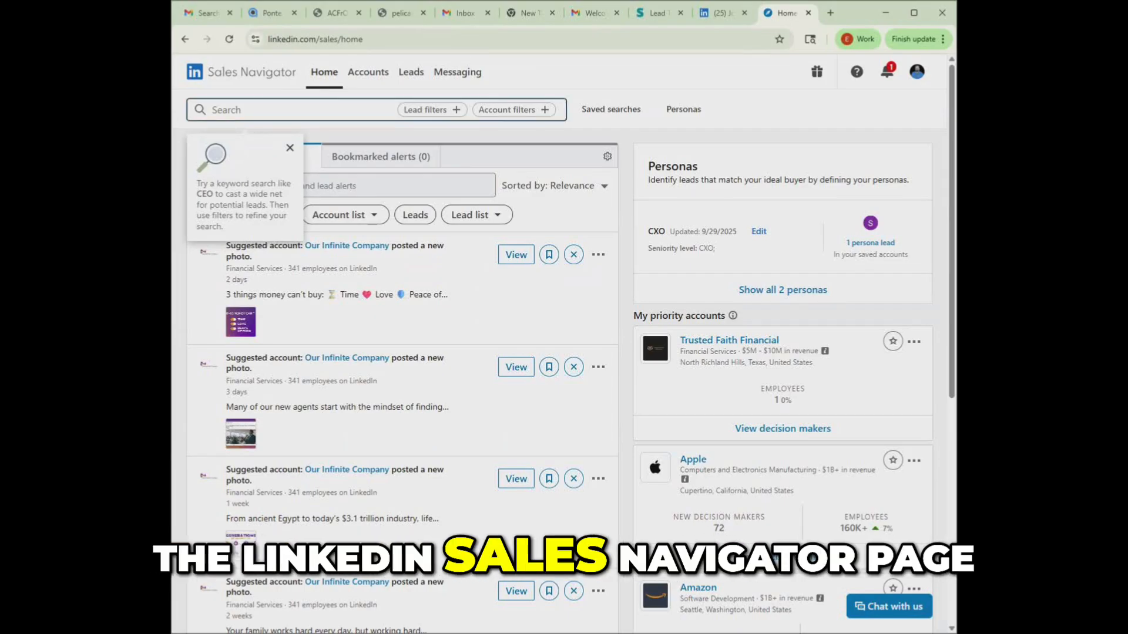
{"action": "left_click", "coordinate": [290, 148]}
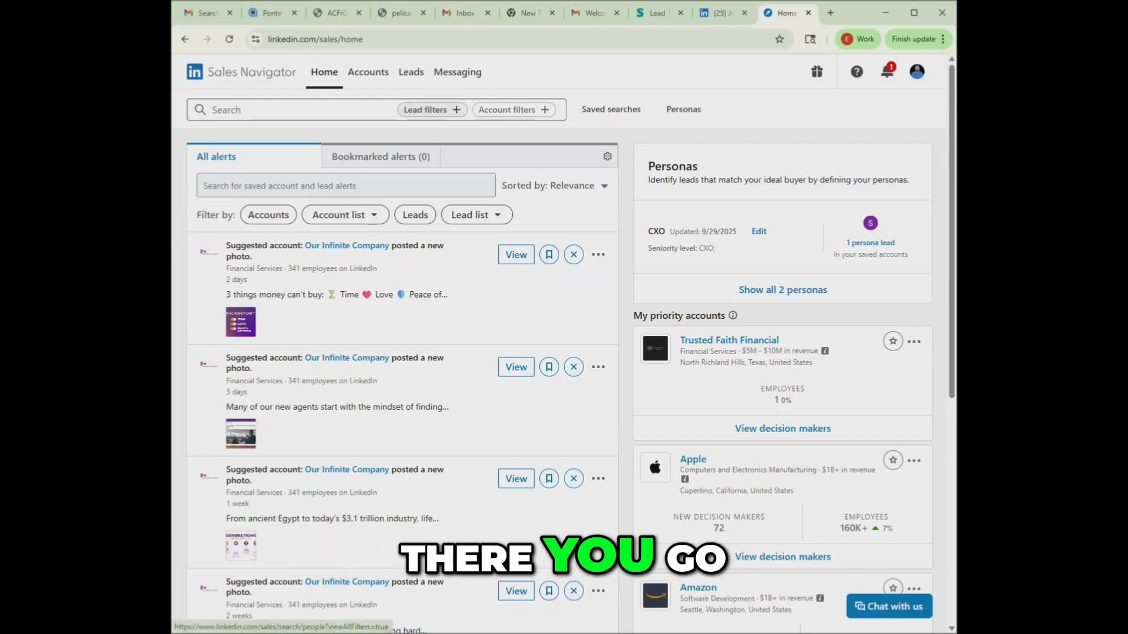
- Start a filtered lead search and include Edward Jones as the current company
{"action": "left_click", "coordinate": [425, 110]}
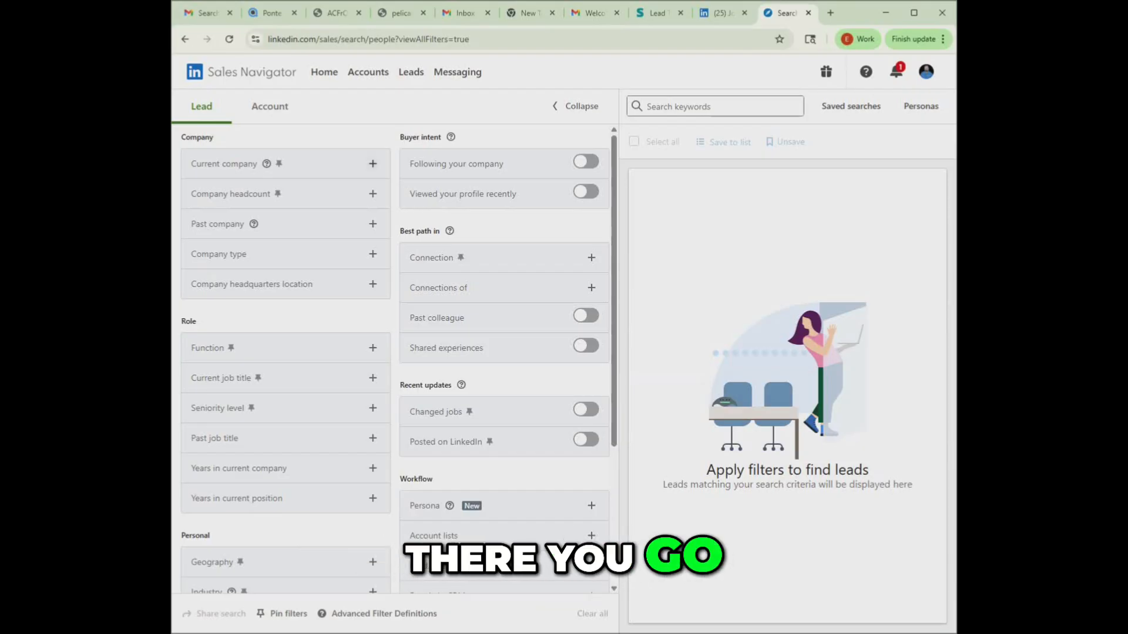
{"action": "left_click", "coordinate": [373, 164]}
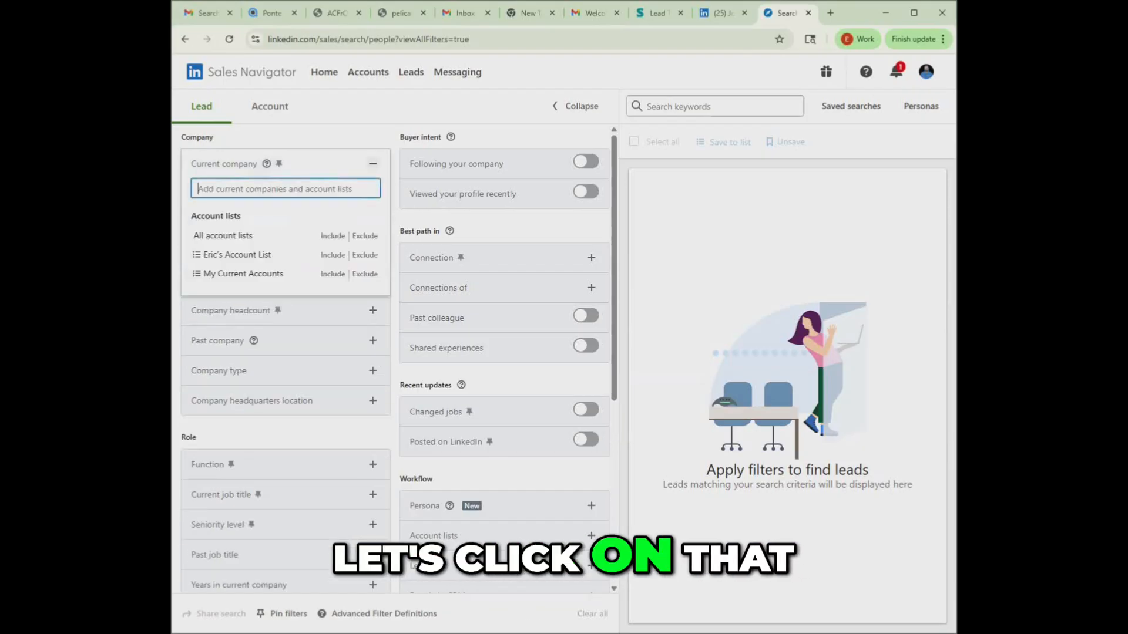
{"action": "type", "text": "Ed"}
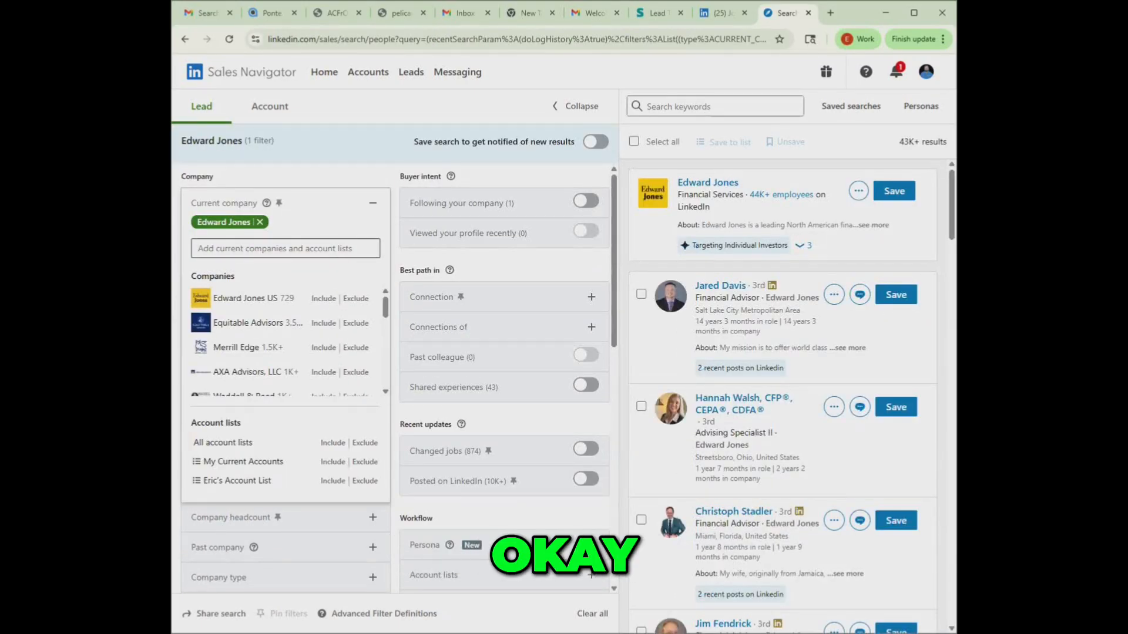
{"action": "left_click", "coordinate": [373, 202]}
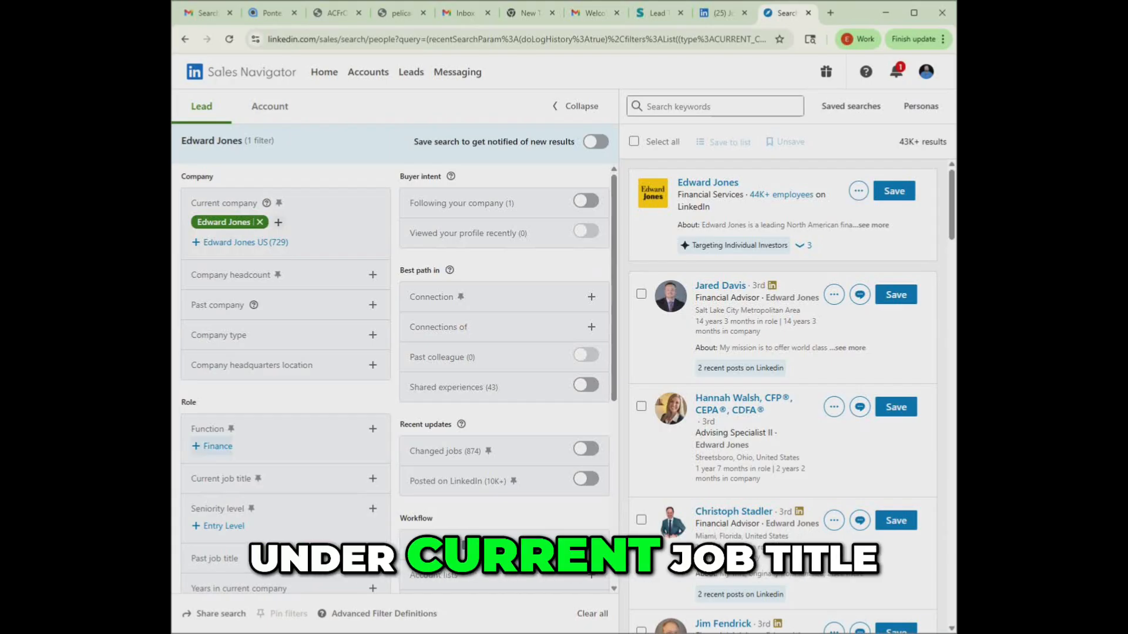
- Filter the leads by the current job title Financial Advisor
{"action": "scroll", "coordinate": [222, 448], "scroll_direction": "down", "scroll_amount": 1}
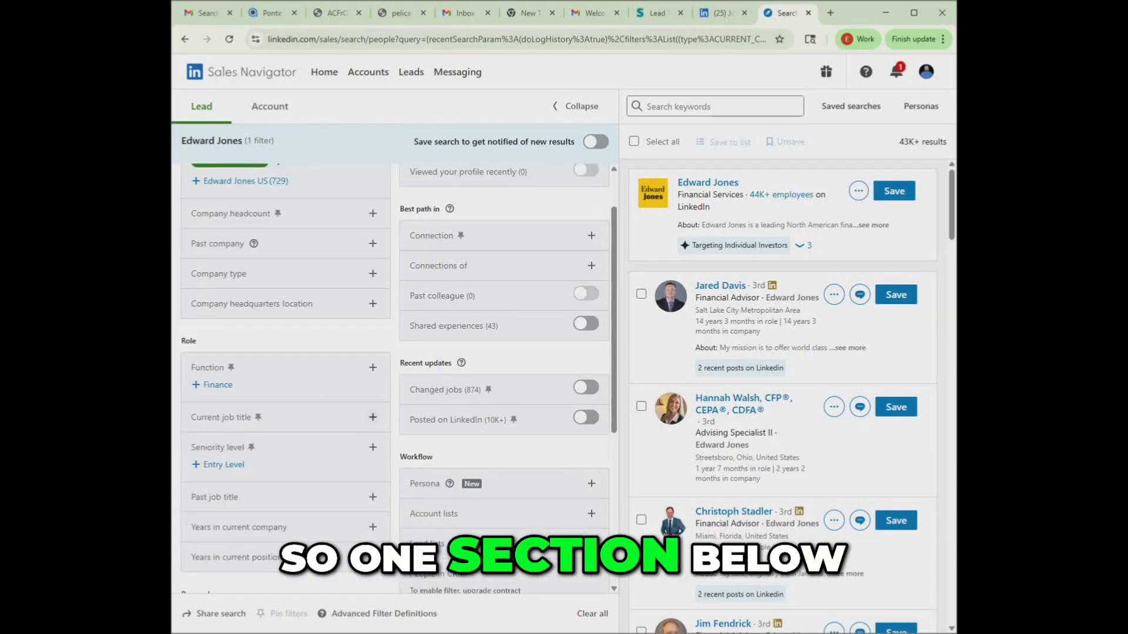
{"action": "left_click", "coordinate": [373, 417]}
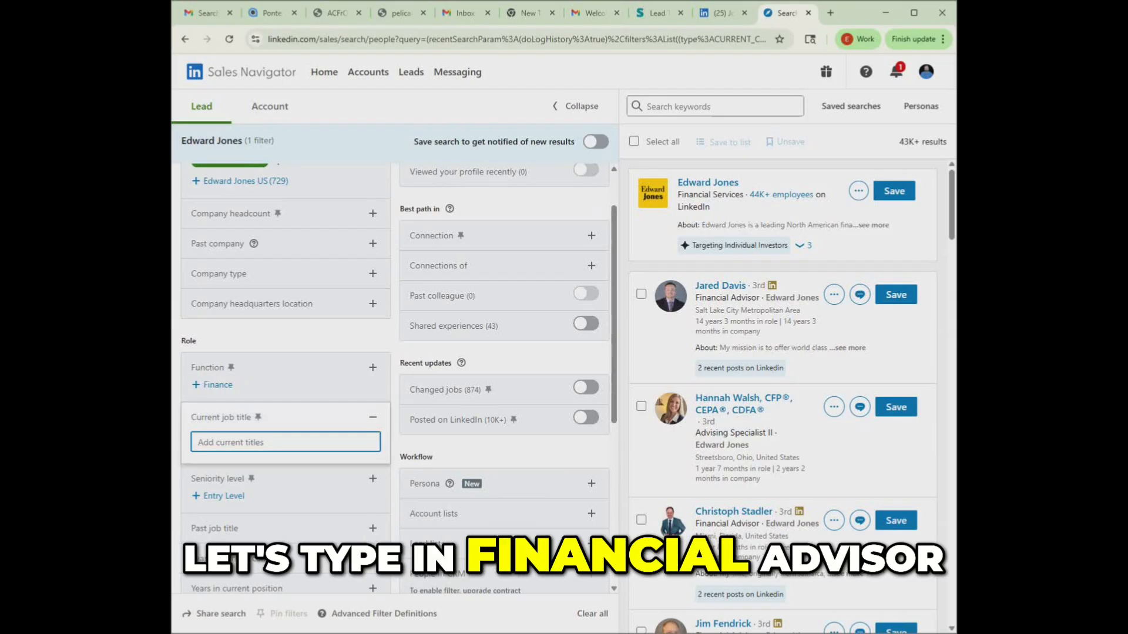
{"action": "type", "text": "Finac"}
{"action": "left_click", "coordinate": [332, 465]}
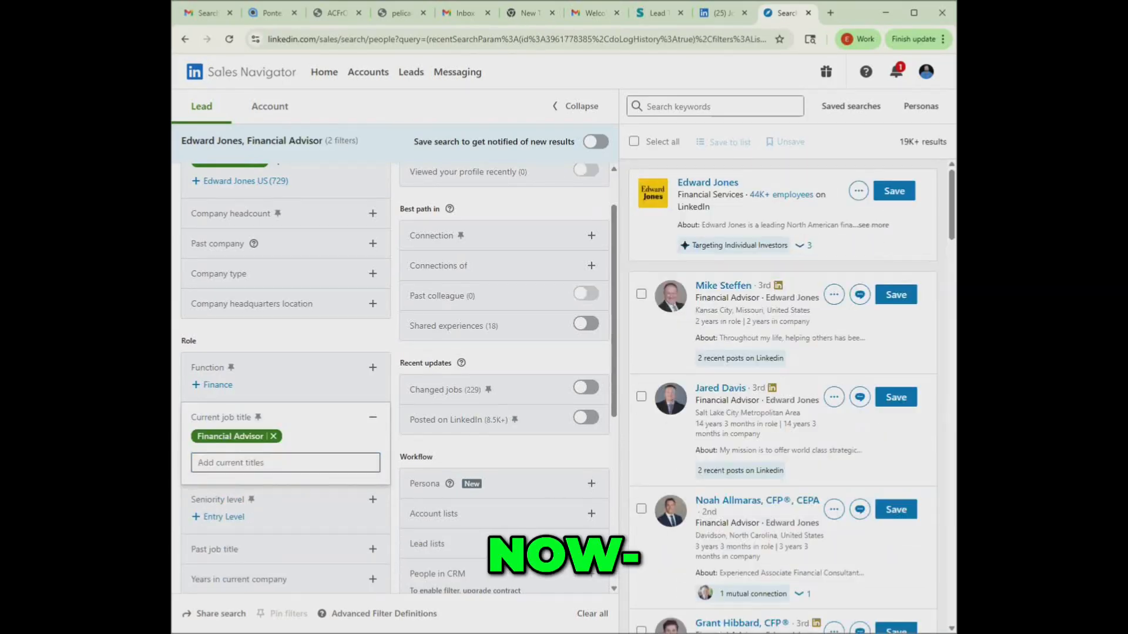
{"action": "left_click", "coordinate": [286, 463]}
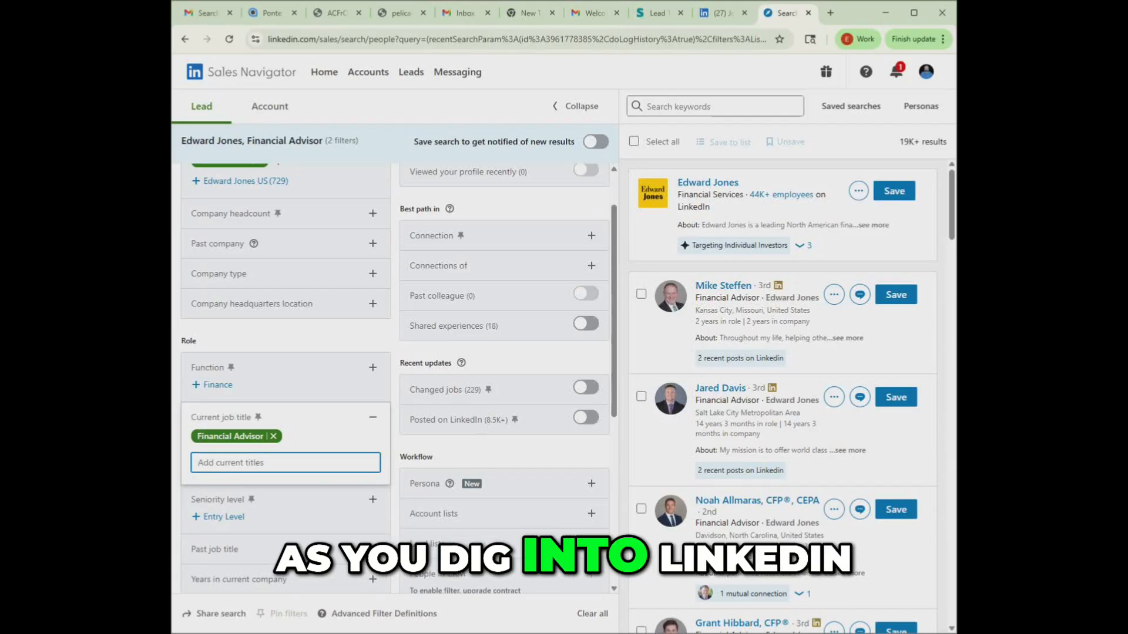
- Limit the leads' geography to the Dallas-Fort Worth Metroplex region and check the number of results
{"action": "scroll", "coordinate": [394, 376], "scroll_direction": "down", "scroll_amount": 3}
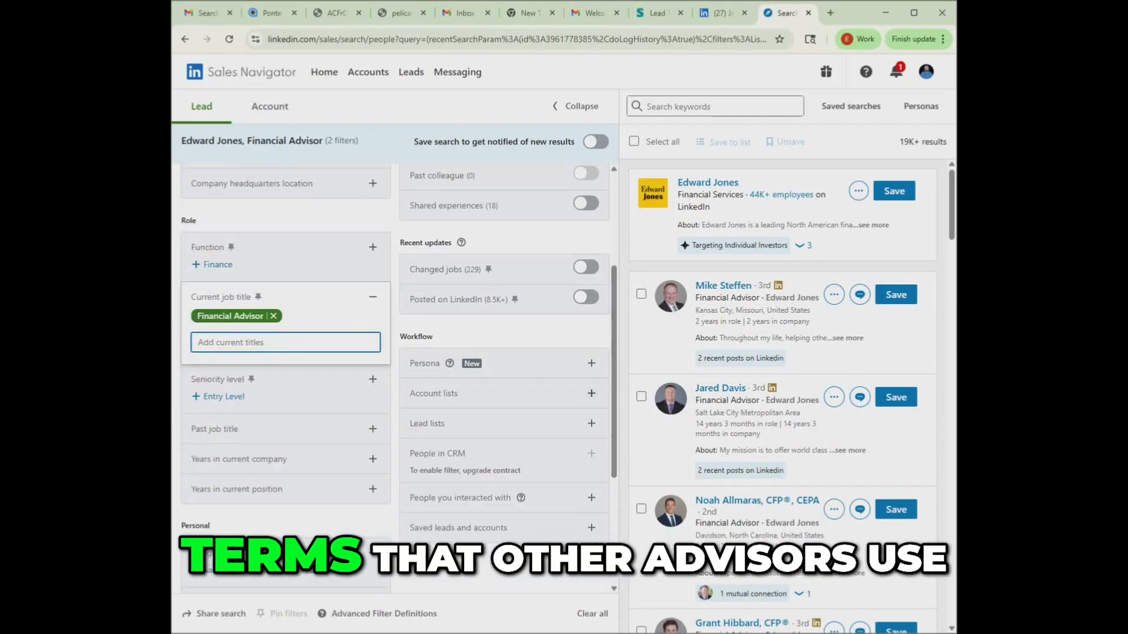
{"action": "scroll", "coordinate": [394, 376], "scroll_direction": "up", "scroll_amount": 3}
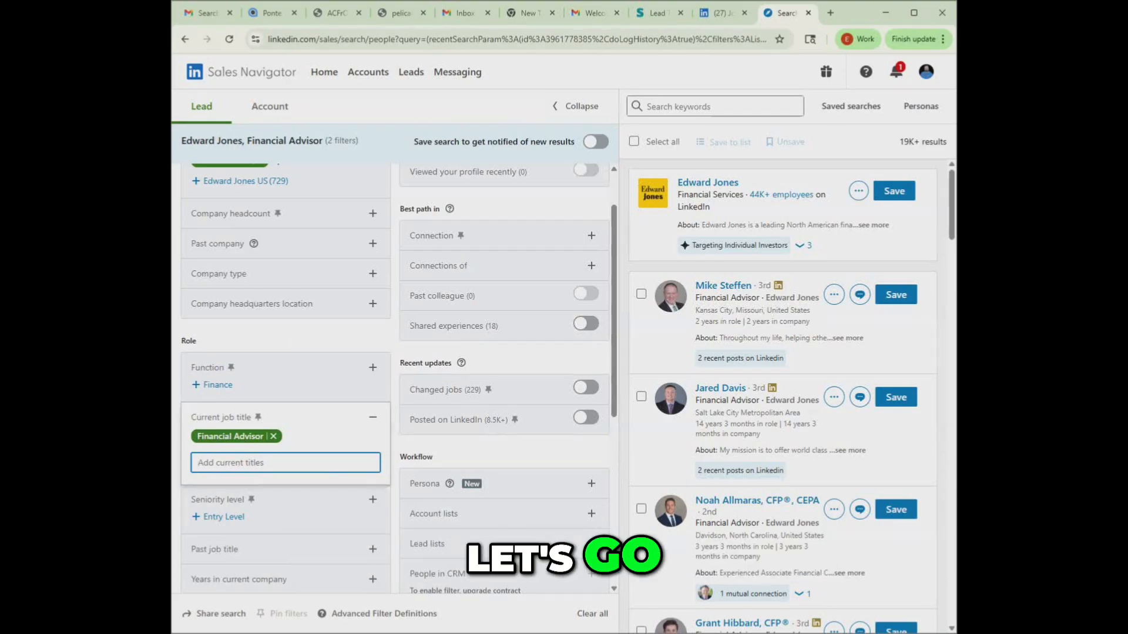
{"action": "scroll", "coordinate": [395, 376], "scroll_direction": "up", "scroll_amount": 1}
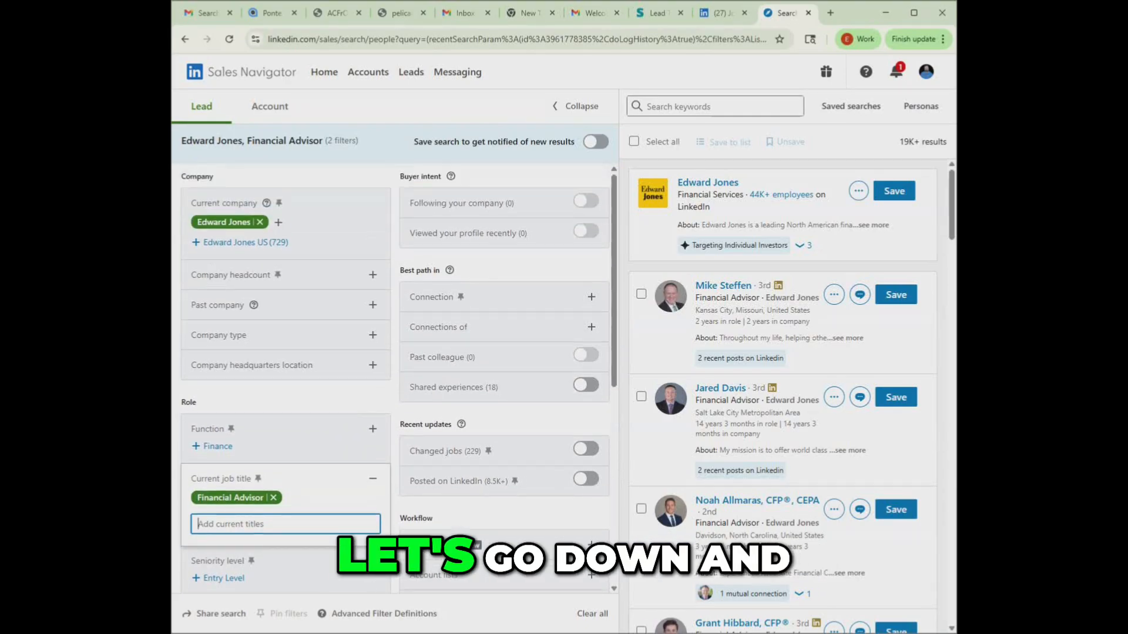
{"action": "scroll", "coordinate": [395, 375], "scroll_direction": "down", "scroll_amount": 3}
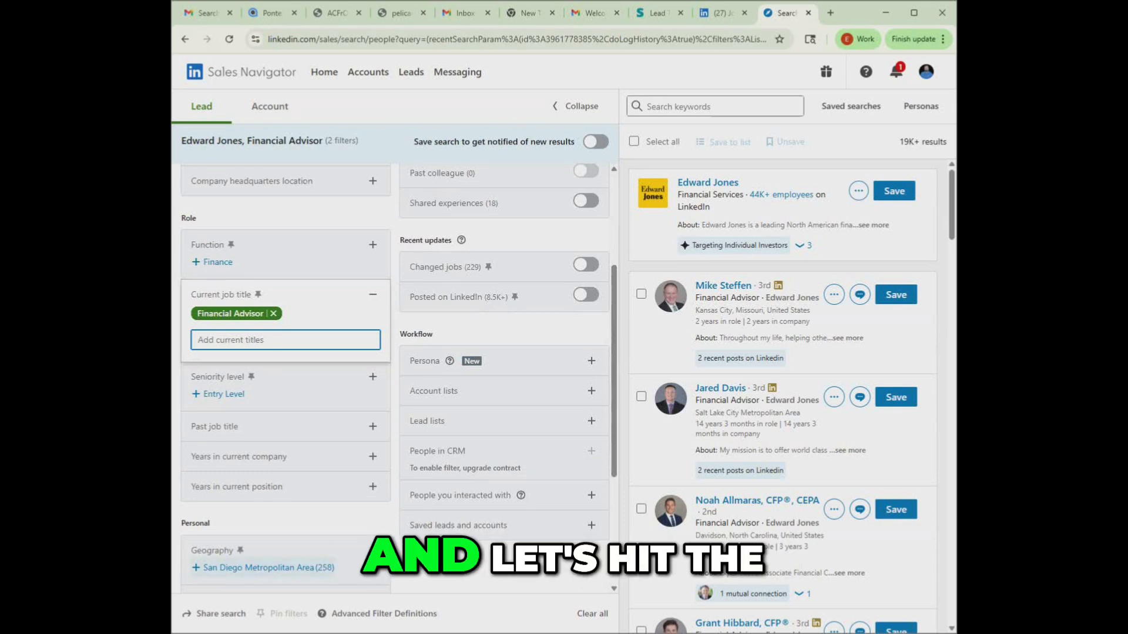
{"action": "left_click", "coordinate": [372, 551]}
{"action": "scroll", "coordinate": [372, 547], "scroll_direction": "down", "scroll_amount": 3}
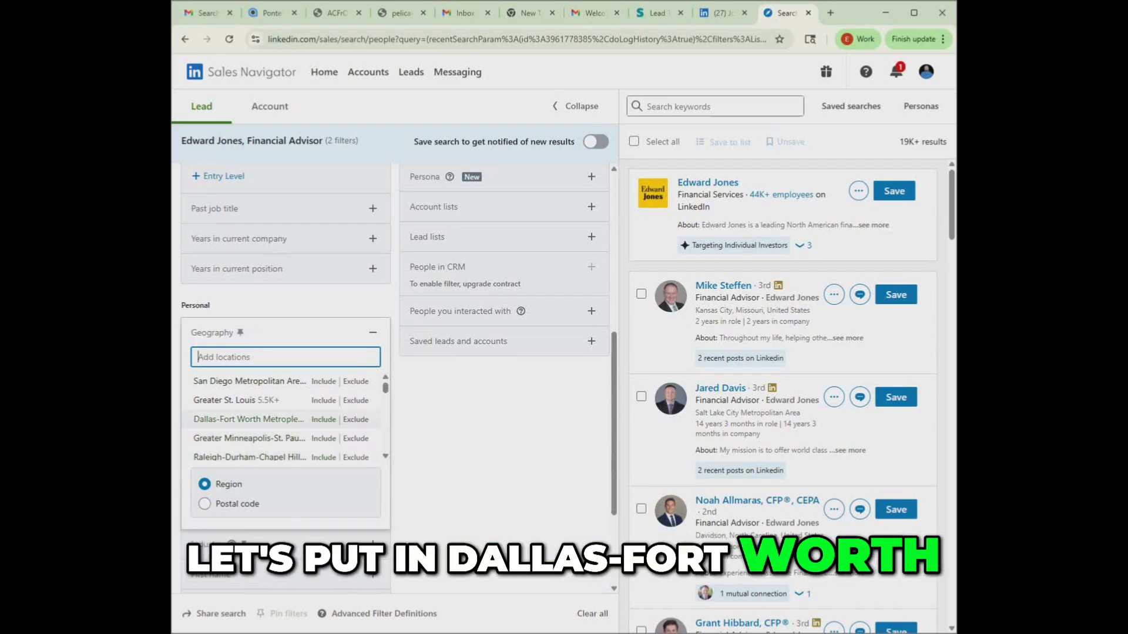
{"action": "left_click", "coordinate": [248, 419]}
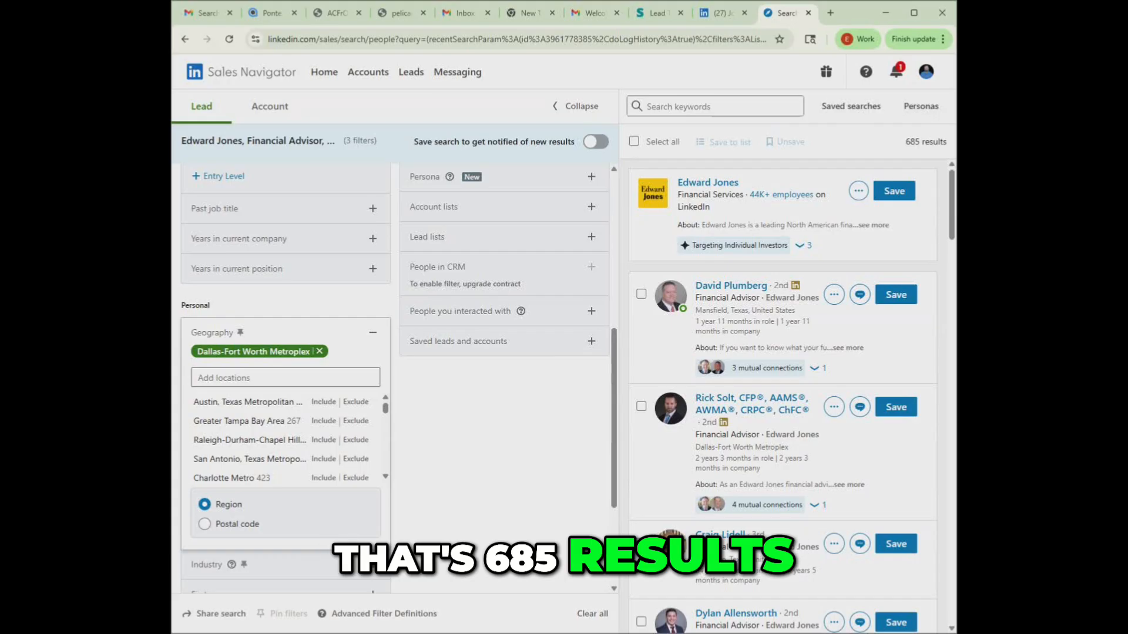
{"action": "left_click_drag", "start_coordinate": [905, 142], "coordinate": [948, 141]}
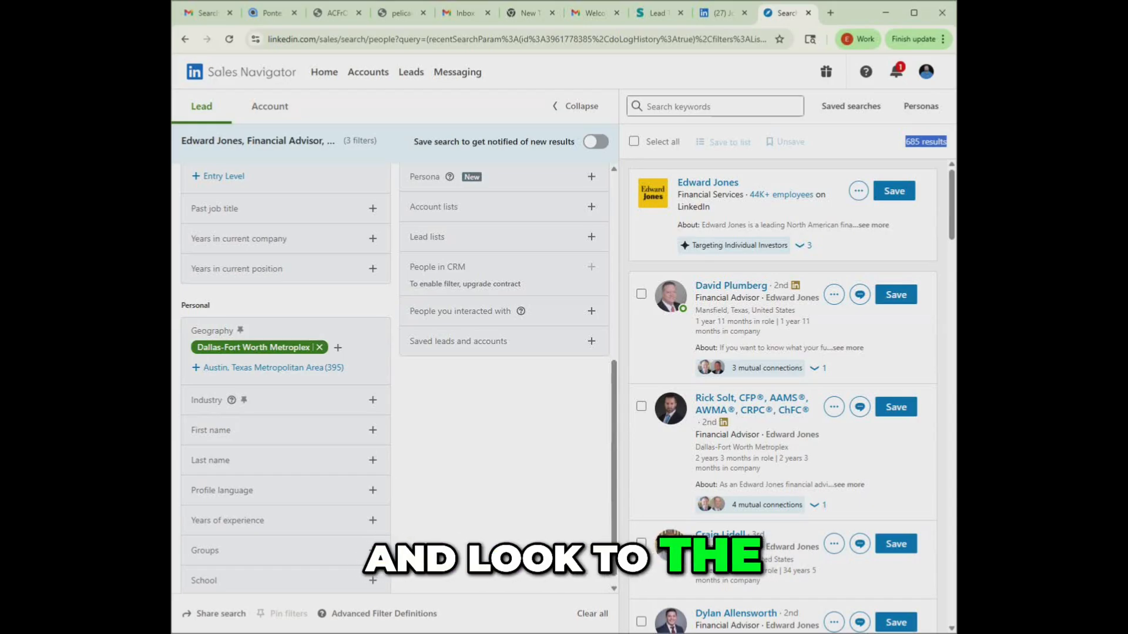
- Restrict the leads to 2nd degree connections and review the resulting list
{"action": "scroll", "coordinate": [395, 376], "scroll_direction": "up", "scroll_amount": 5}
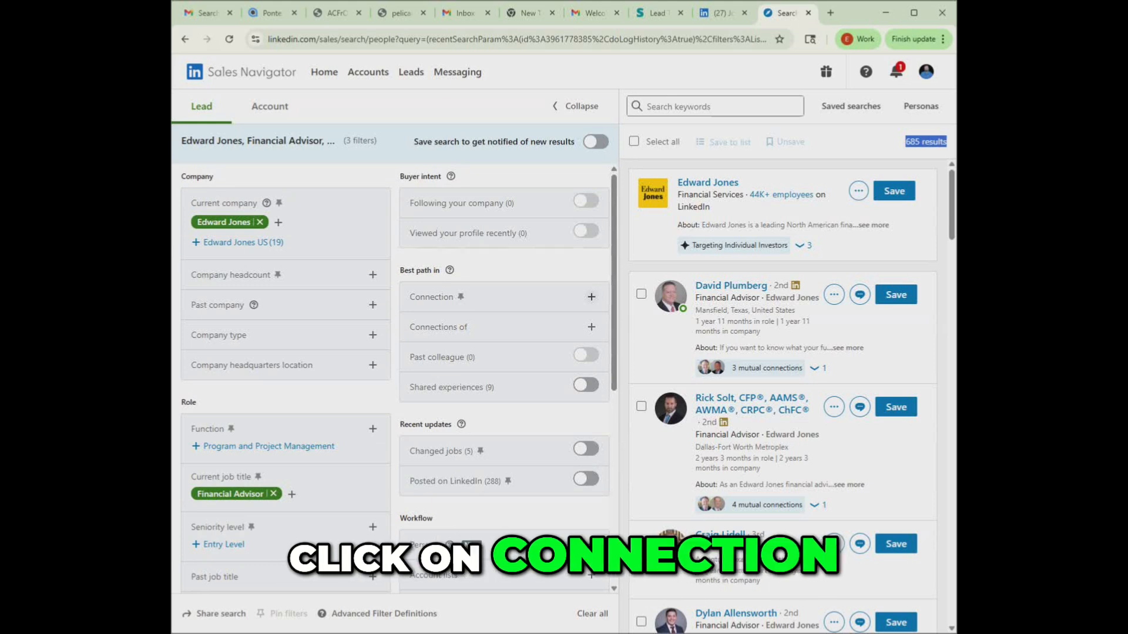
{"action": "left_click", "coordinate": [591, 297]}
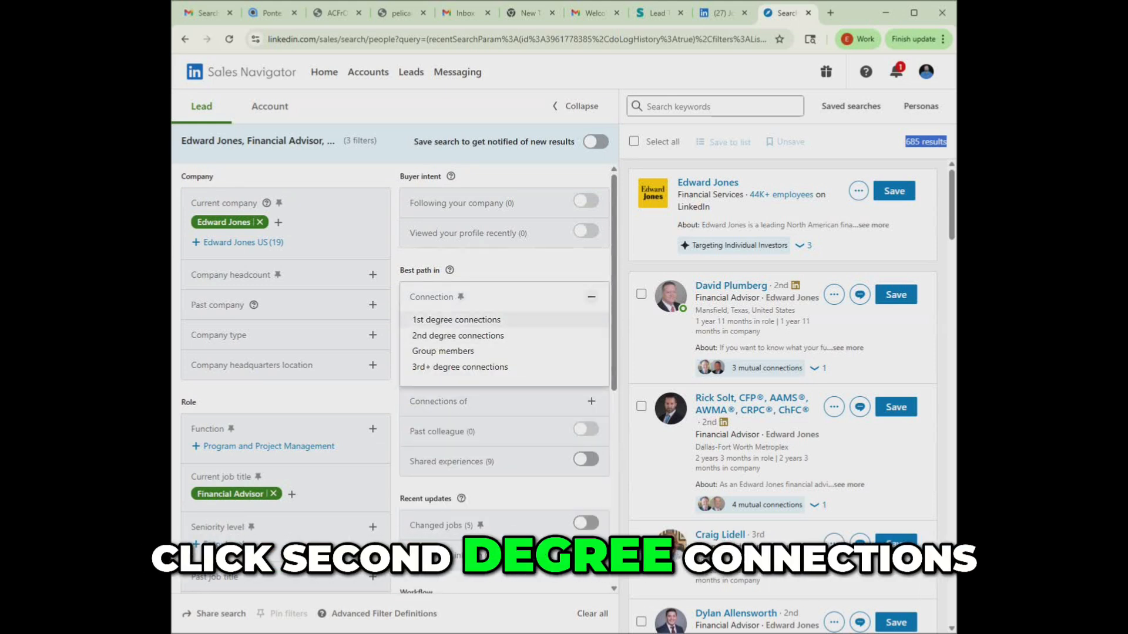
{"action": "left_click", "coordinate": [458, 335]}
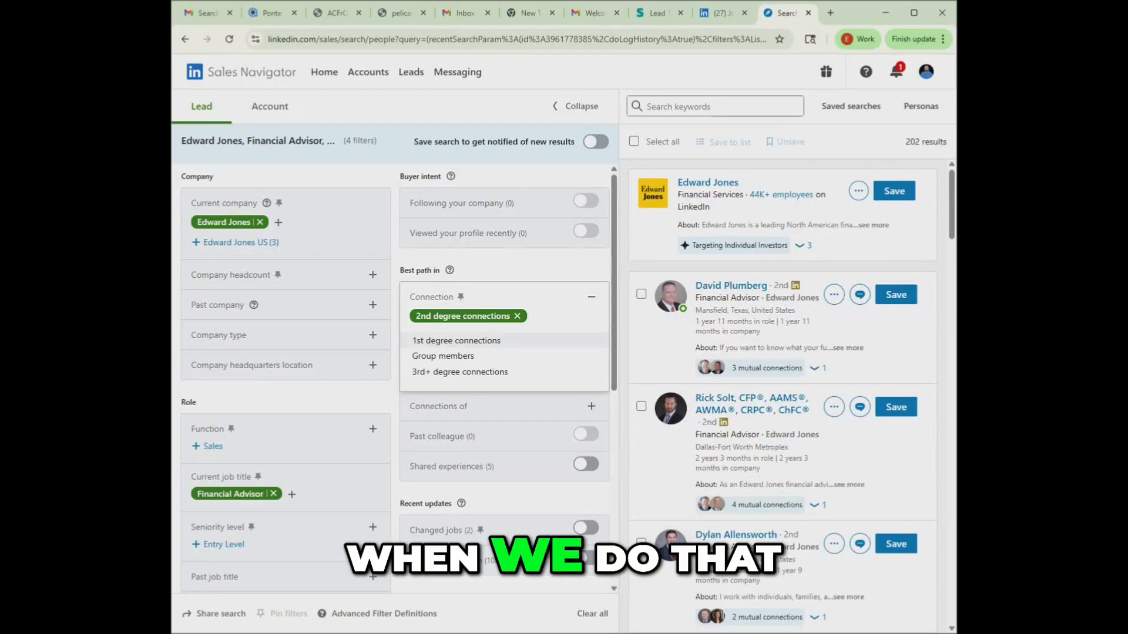
{"action": "left_click_drag", "start_coordinate": [905, 141], "coordinate": [947, 142]}
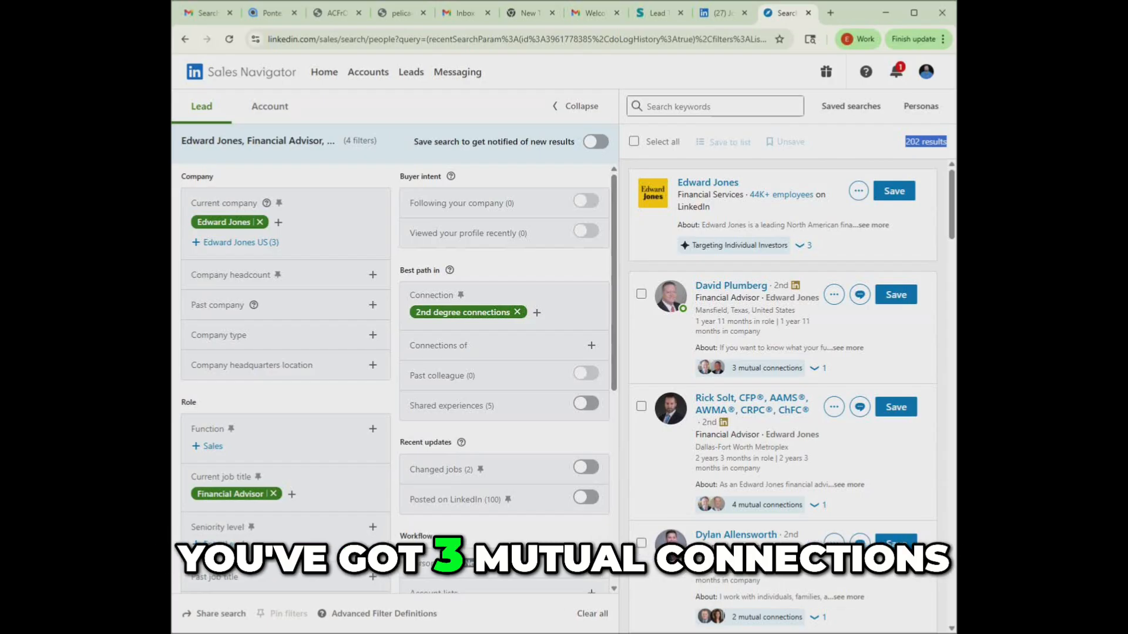
{"action": "scroll", "coordinate": [787, 394], "scroll_direction": "down", "scroll_amount": 1}
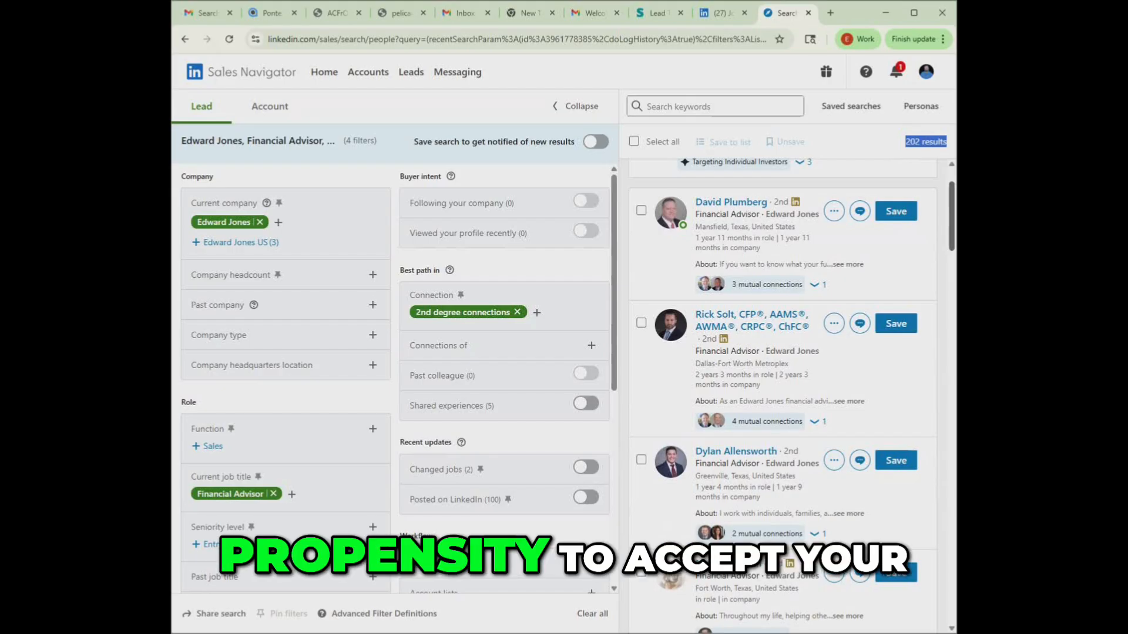
- Remove the Dallas-Fort Worth Metroplex location from the lead search's geography filter
{"action": "scroll", "coordinate": [787, 393], "scroll_direction": "down", "scroll_amount": 1}
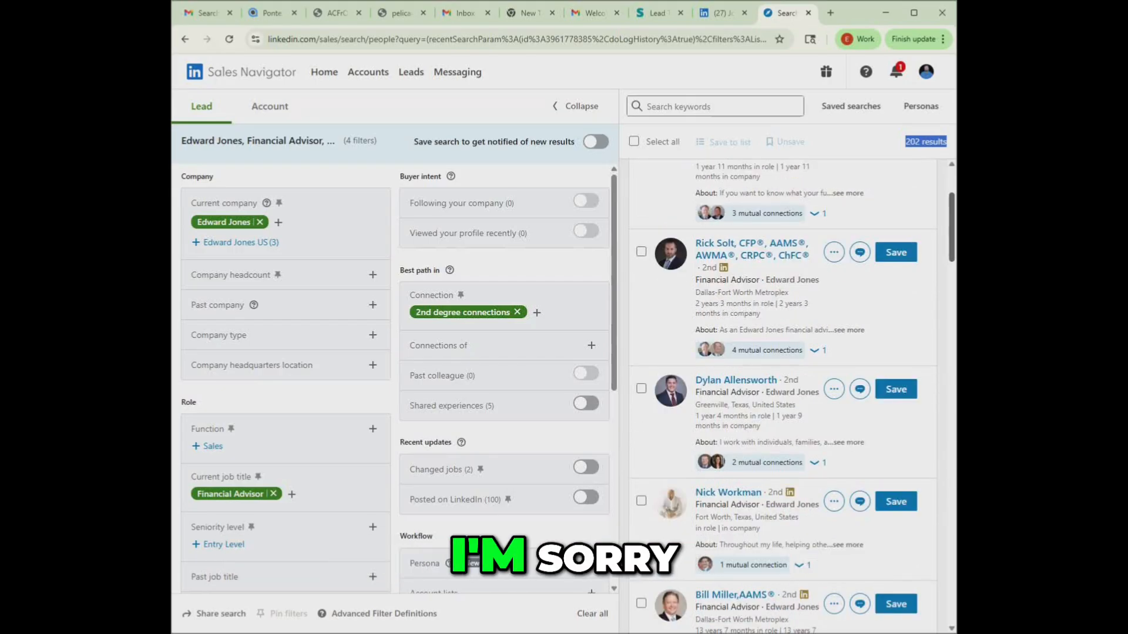
{"action": "scroll", "coordinate": [787, 394], "scroll_direction": "up", "scroll_amount": 1}
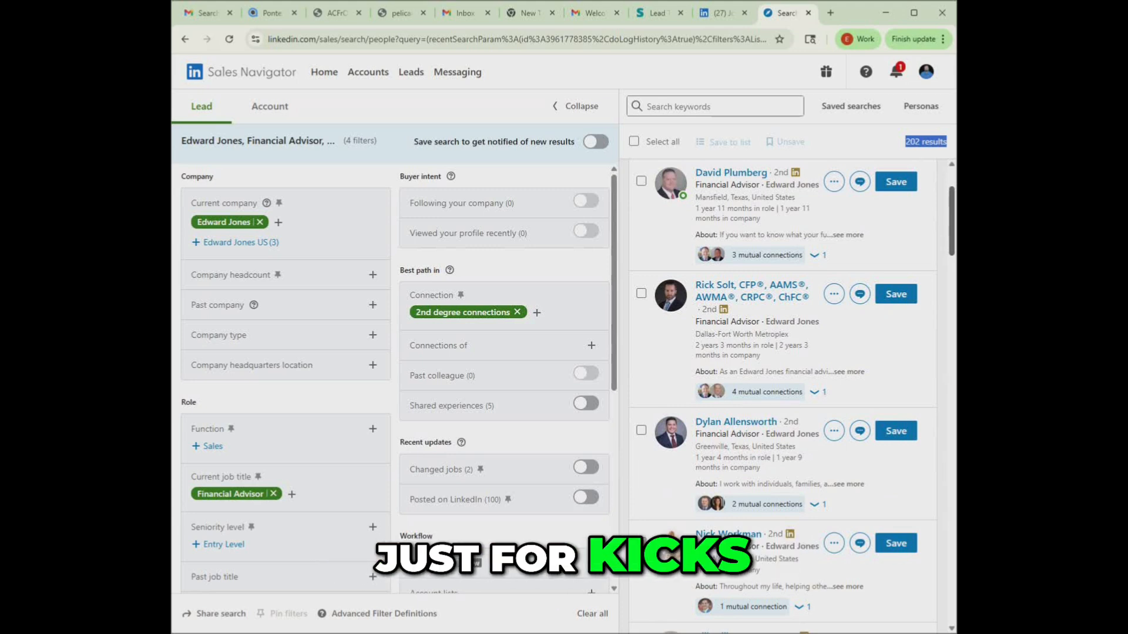
{"action": "scroll", "coordinate": [787, 393], "scroll_direction": "down", "scroll_amount": 5}
{"action": "scroll", "coordinate": [352, 417], "scroll_direction": "down", "scroll_amount": 6}
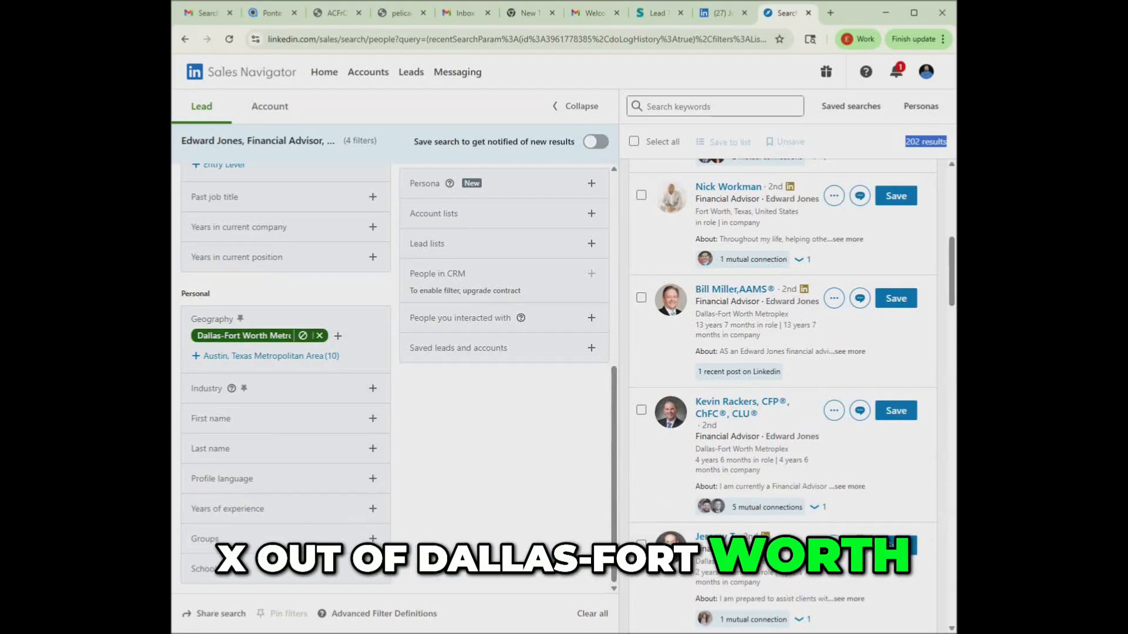
{"action": "left_click", "coordinate": [319, 336]}
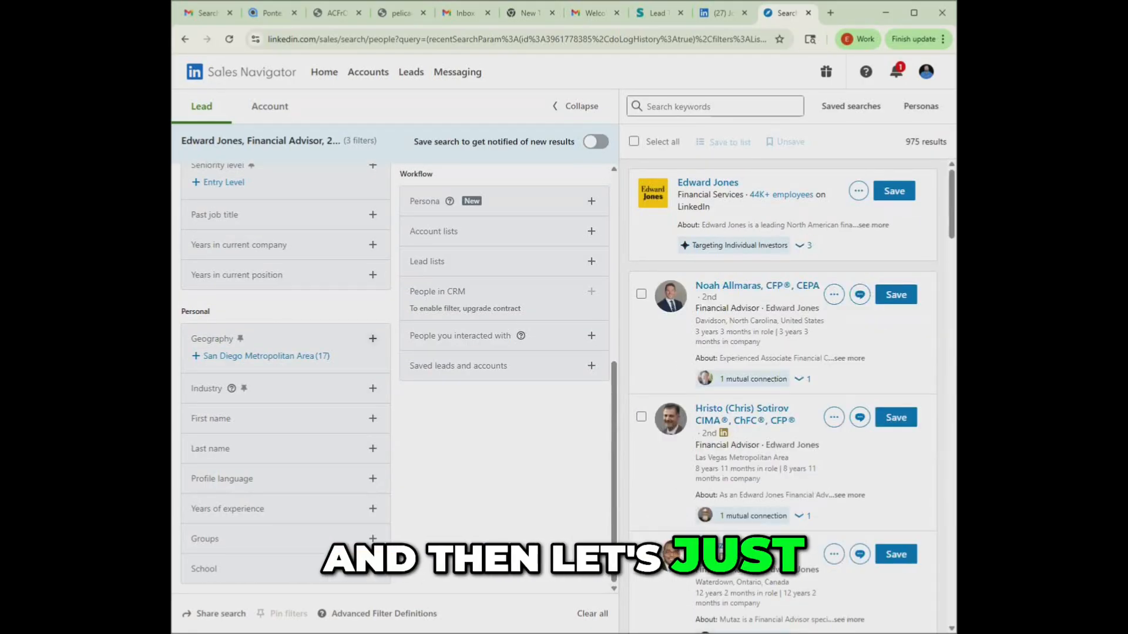
- Include Texas, United States in the geography filter and check the number of matching leads
{"action": "left_click", "coordinate": [372, 338]}
{"action": "type", "text": "Texas"}
{"action": "left_click", "coordinate": [323, 388]}
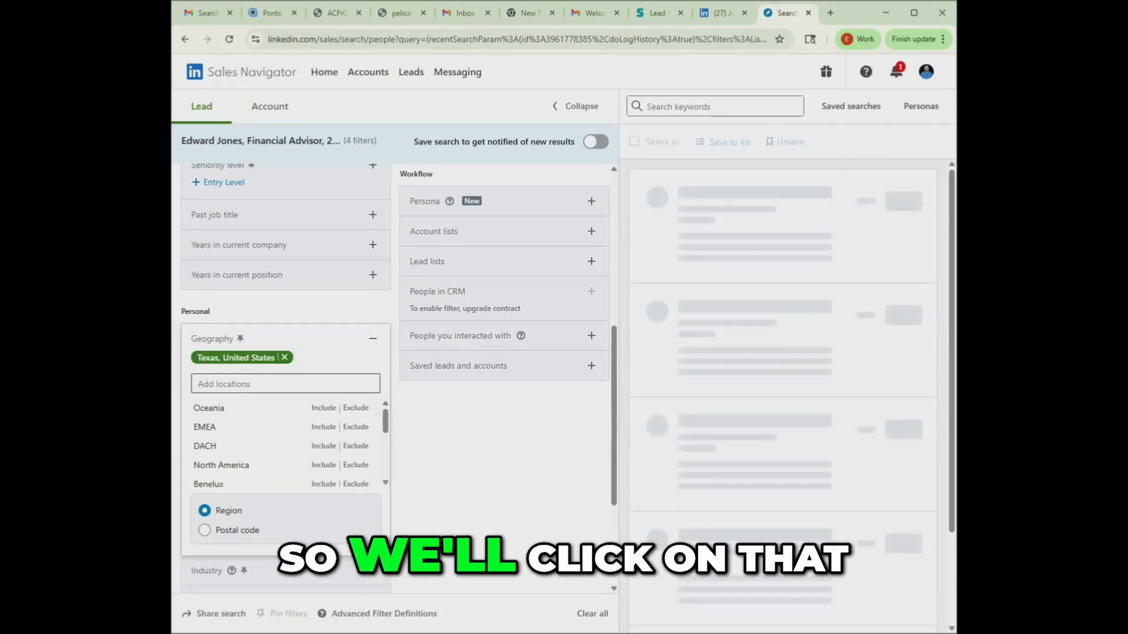
{"action": "left_click_drag", "start_coordinate": [905, 141], "coordinate": [947, 141]}
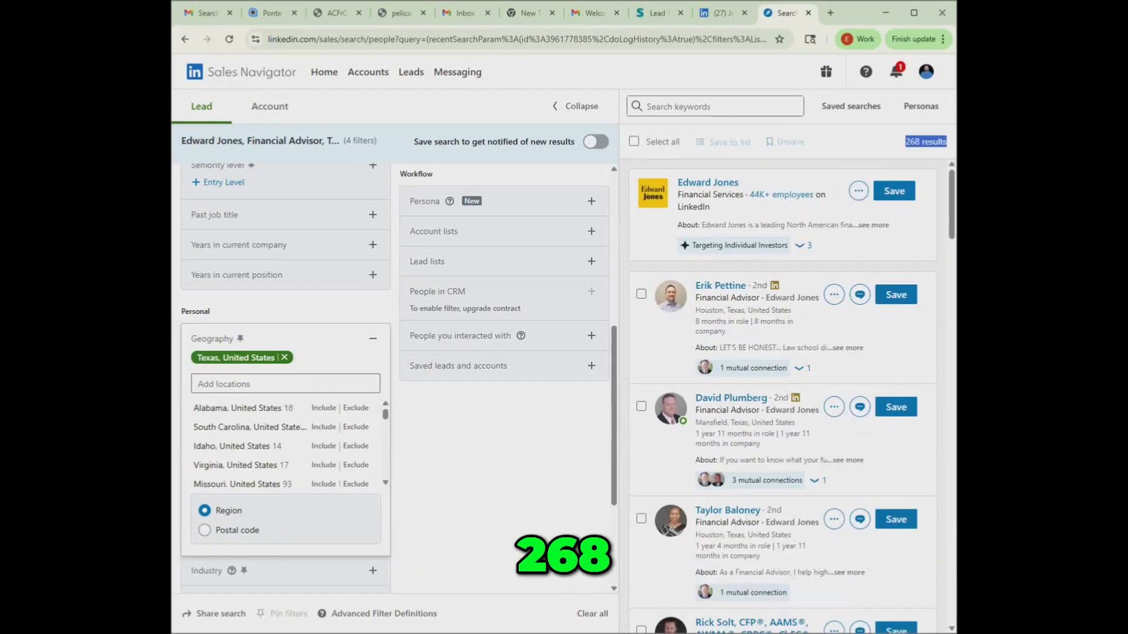
{"action": "left_click", "coordinate": [373, 339]}
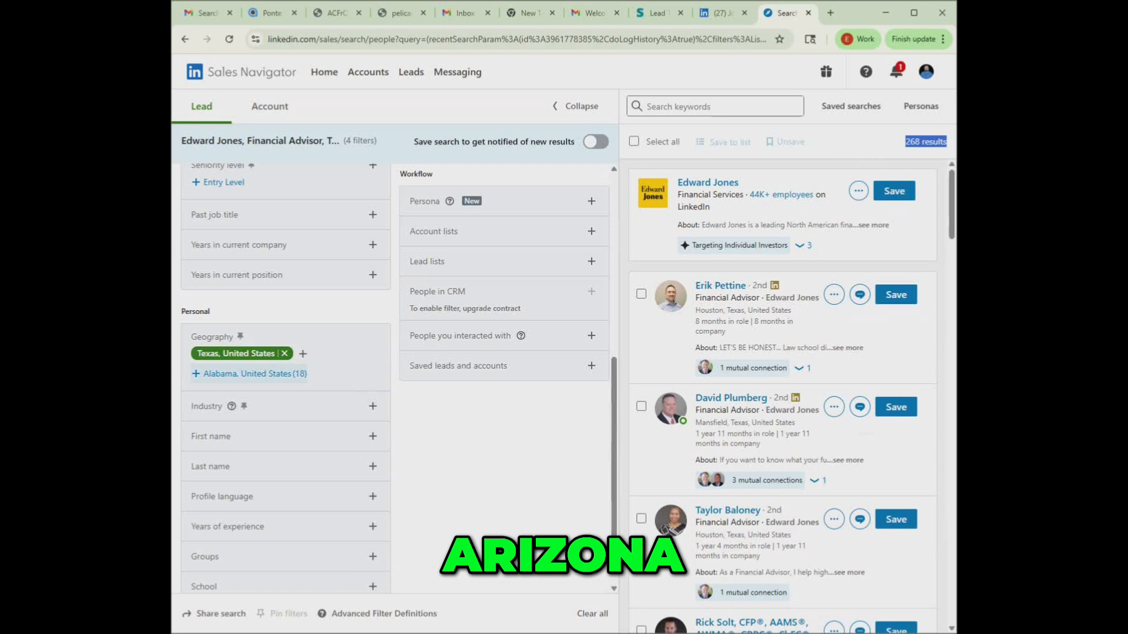
- Add Florida, United States to the geography filter and look up Arkansas as a further location
{"action": "left_click", "coordinate": [302, 354]}
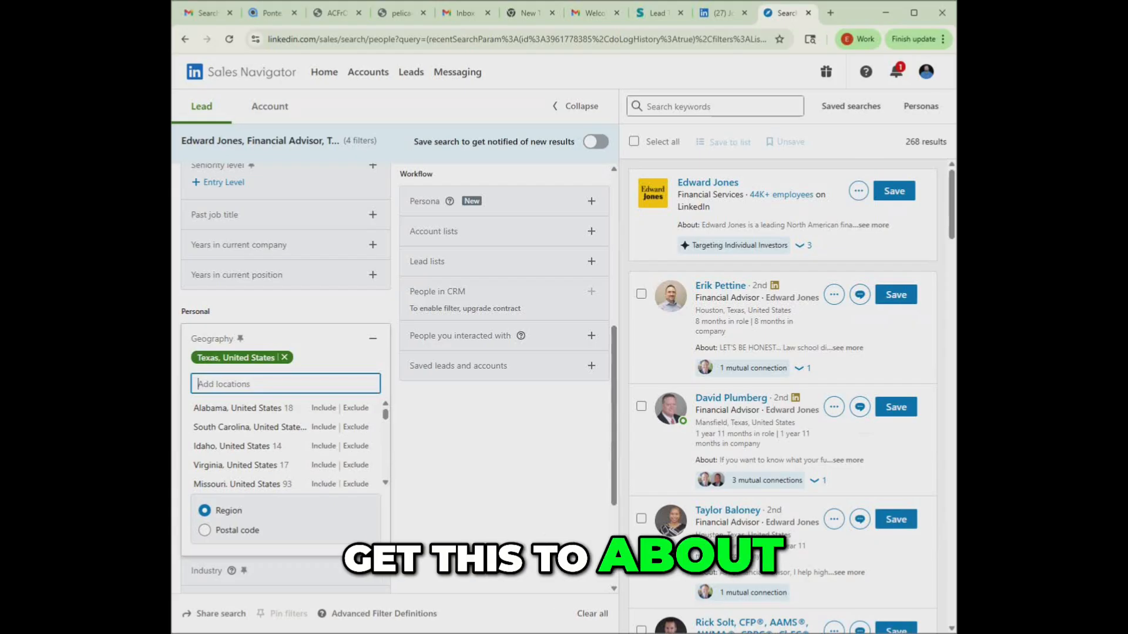
{"action": "type", "text": "flo"}
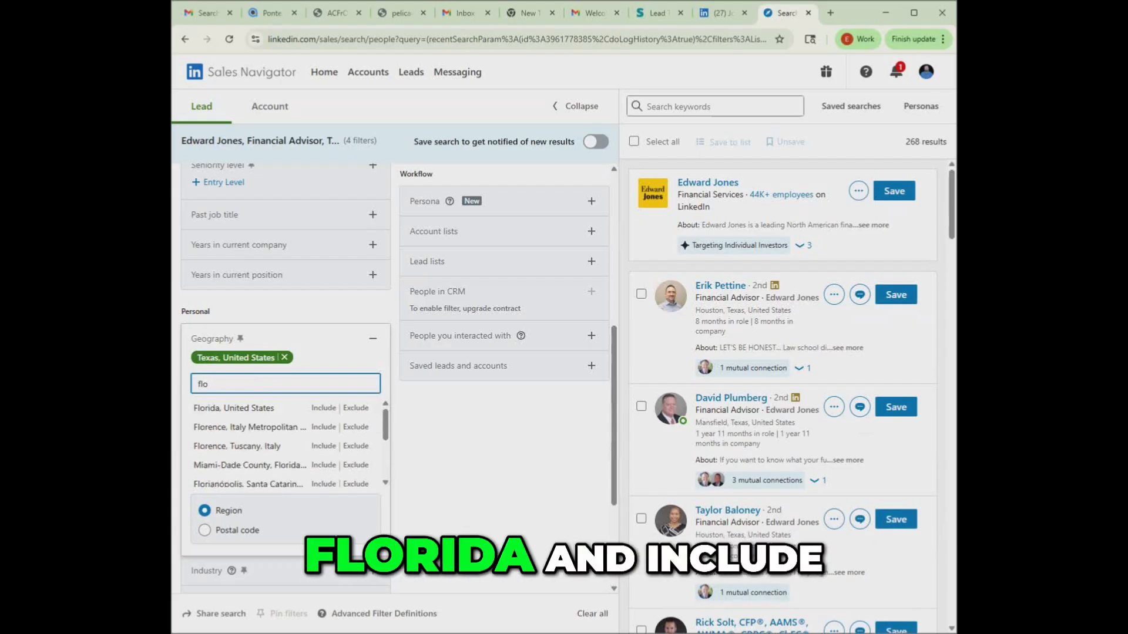
{"action": "left_click", "coordinate": [252, 408]}
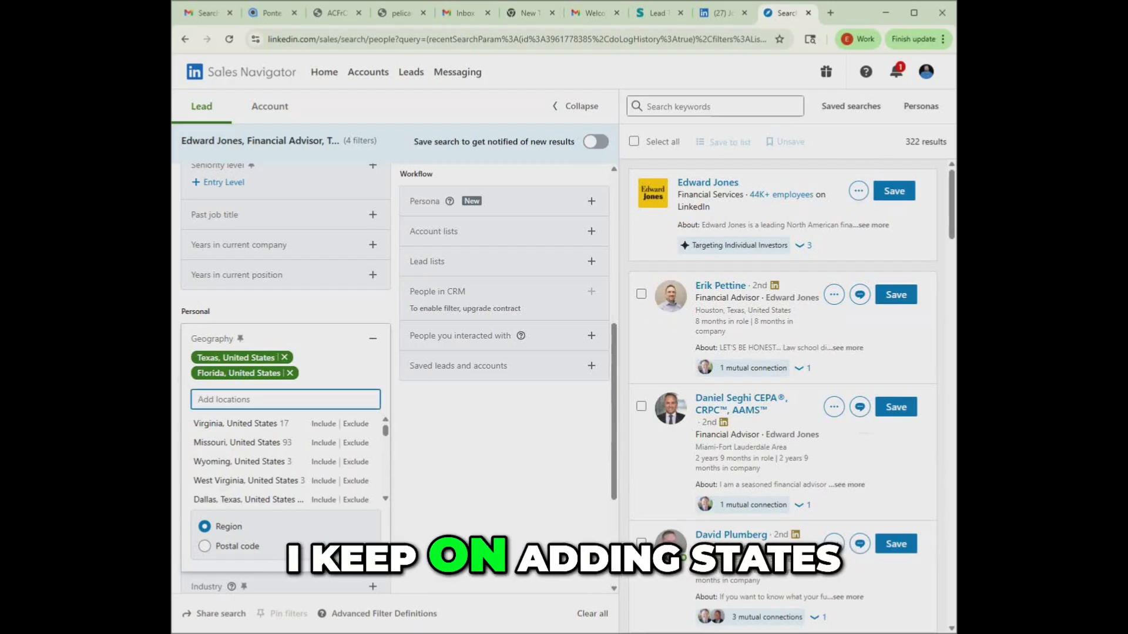
{"action": "type", "text": "ark"}
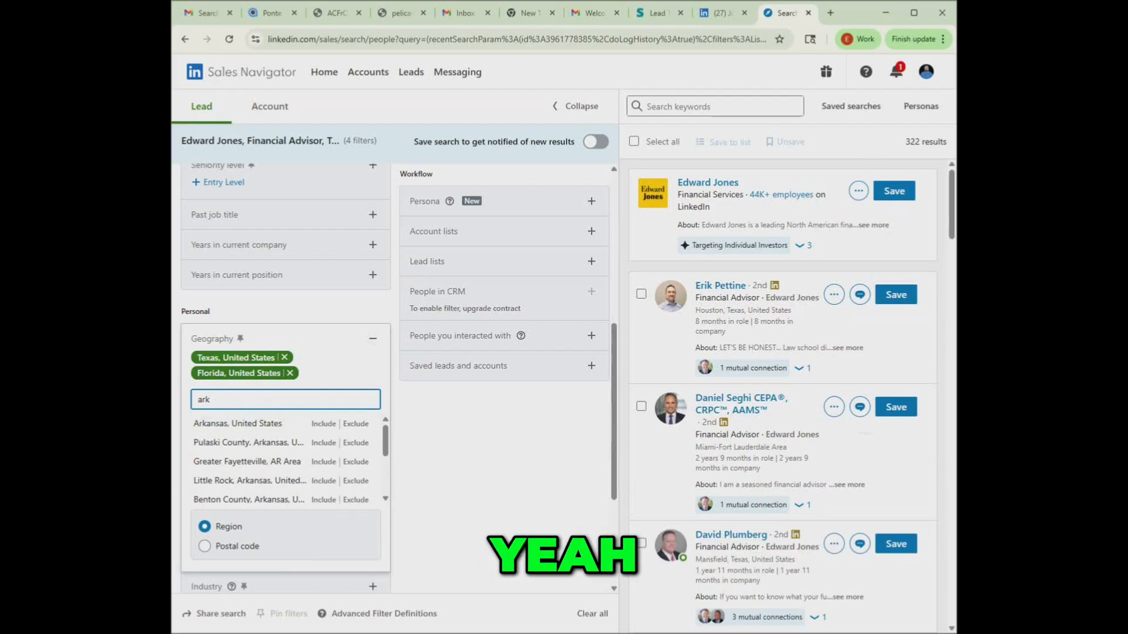
- Remove Florida and Texas from the geography filter, clear the location lookup and check the number of results
{"action": "left_click", "coordinate": [289, 373]}
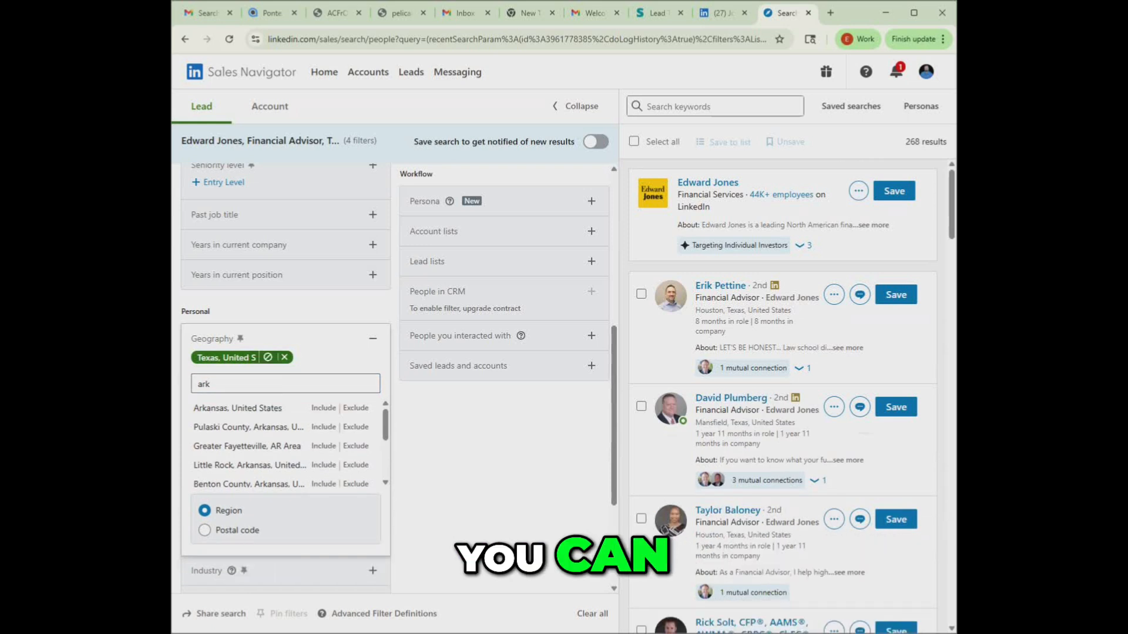
{"action": "left_click", "coordinate": [285, 357]}
{"action": "key", "text": "BackSpace"}
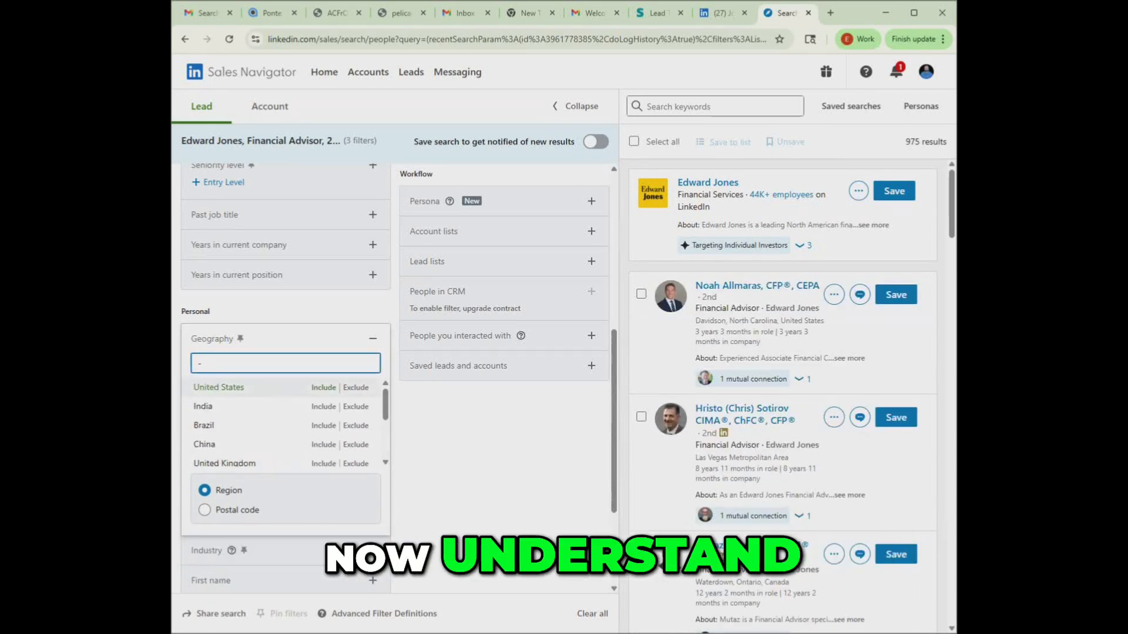
{"action": "key", "text": "BackSpace"}
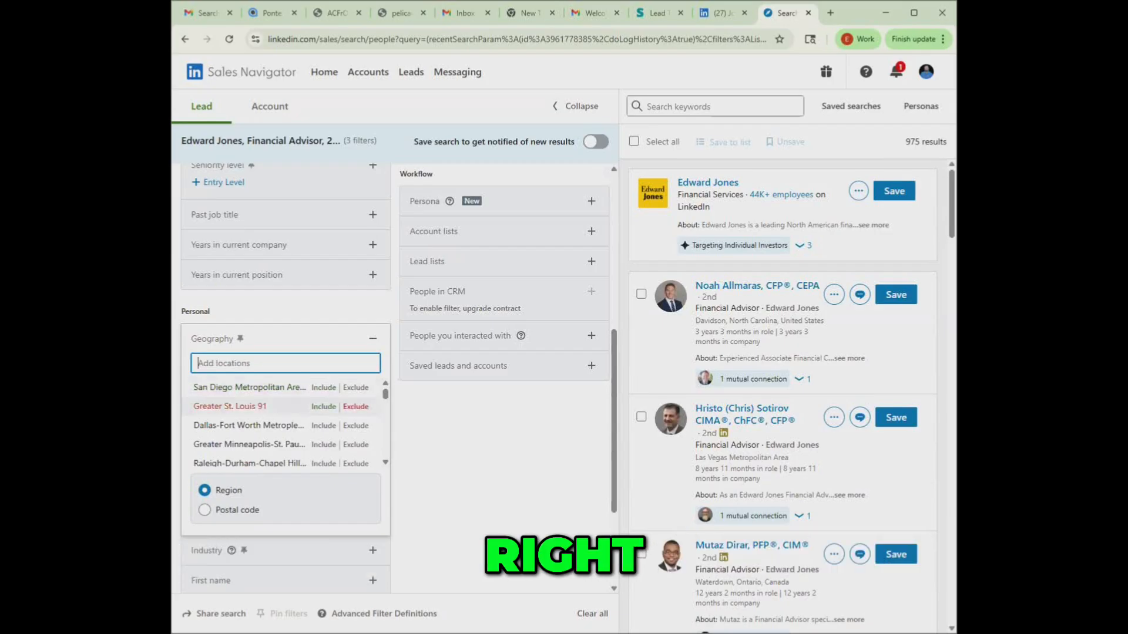
{"action": "left_click", "coordinate": [482, 452]}
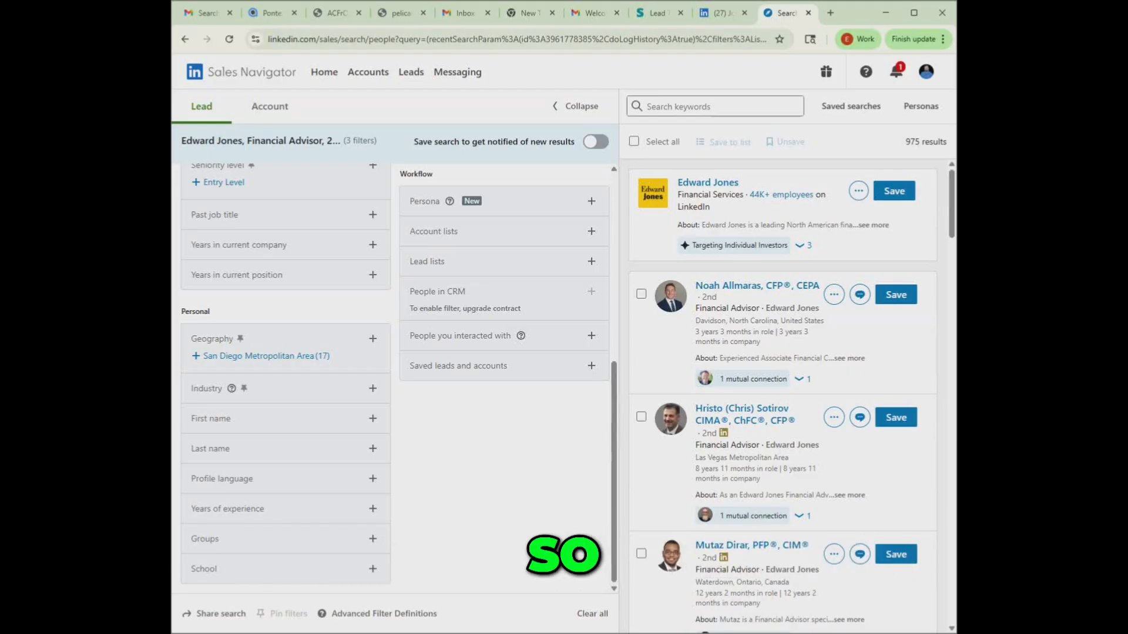
{"action": "left_click_drag", "start_coordinate": [947, 142], "coordinate": [905, 142]}
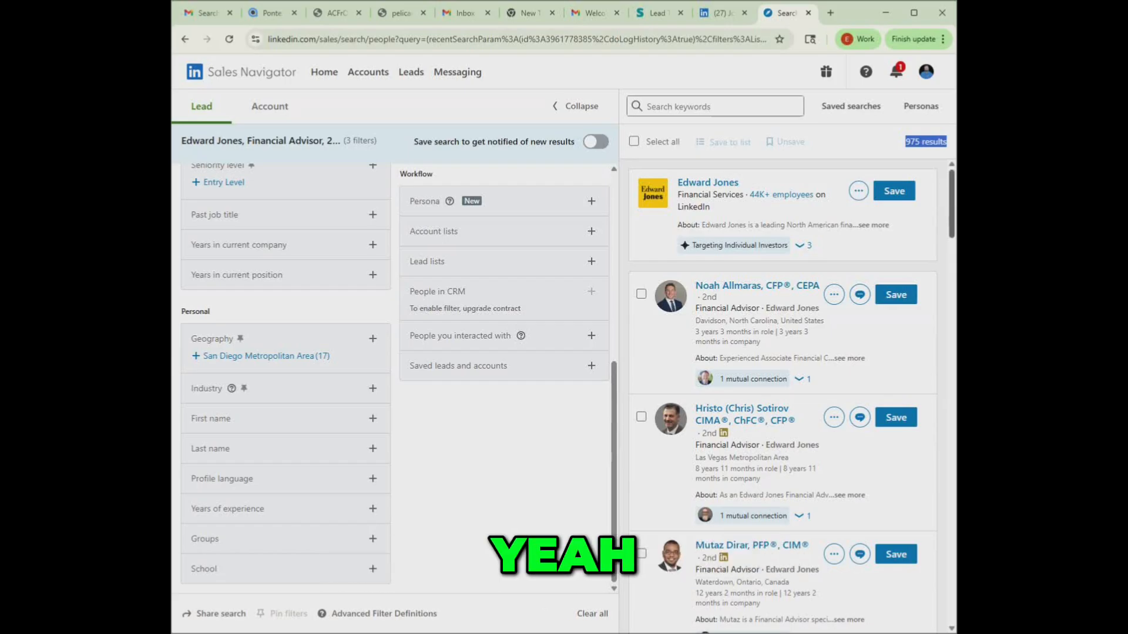
{"action": "left_click", "coordinate": [926, 142]}
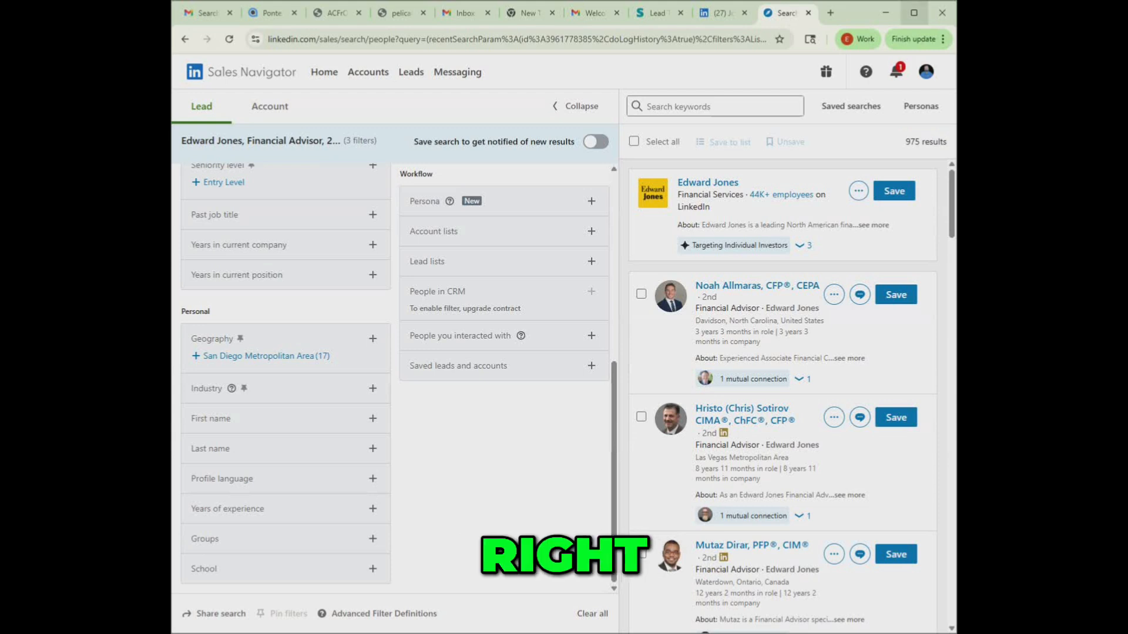
- Copy the Sales Navigator search URL and paste it as the Search Link of the Edward Jones campaign in the Lead Tool
{"action": "left_click", "coordinate": [913, 12]}
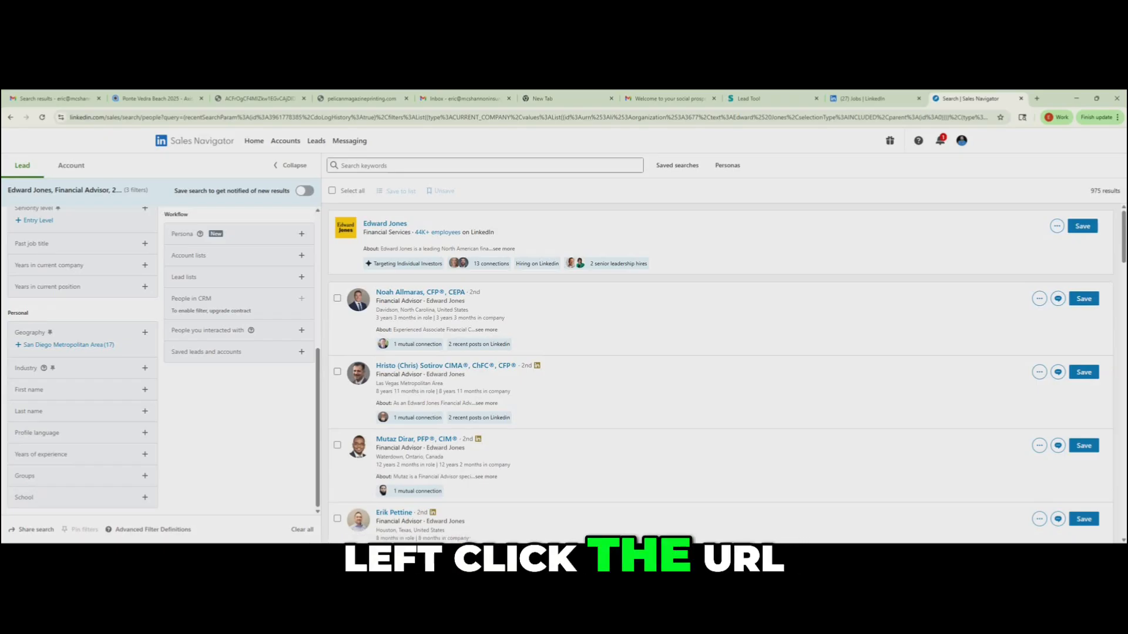
{"action": "left_click", "coordinate": [310, 117]}
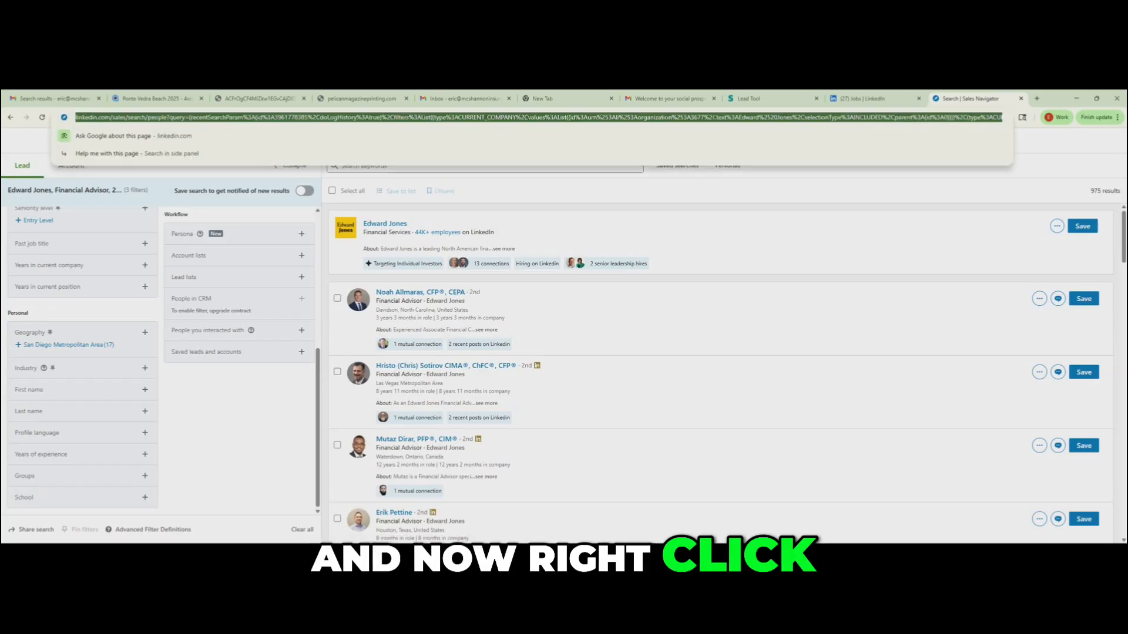
{"action": "right_click", "coordinate": [310, 118]}
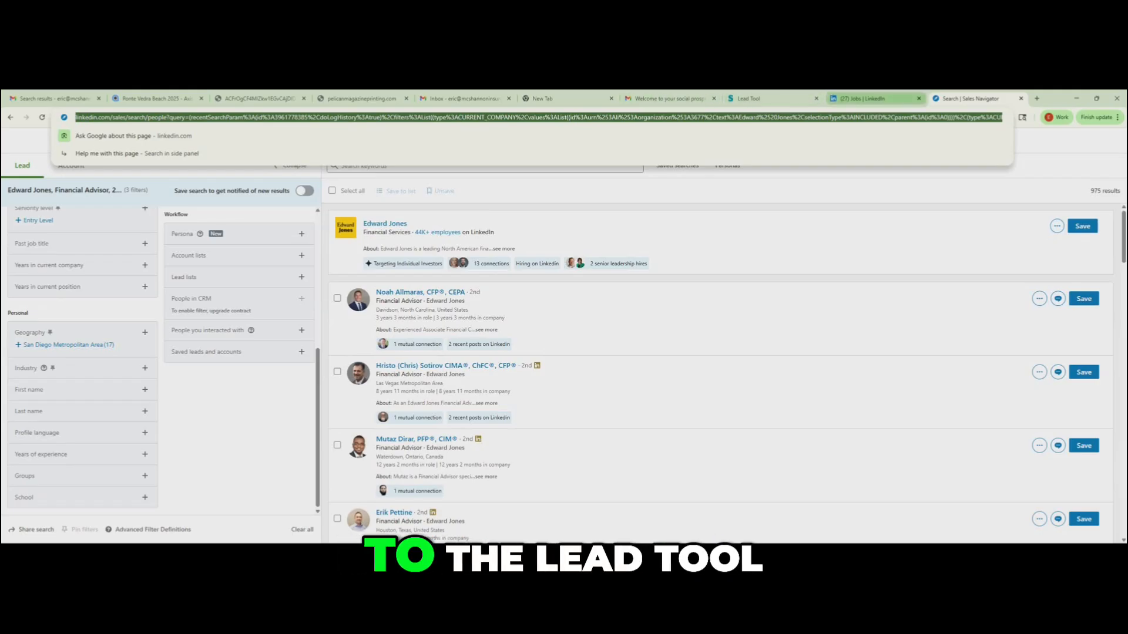
{"action": "left_click", "coordinate": [764, 99]}
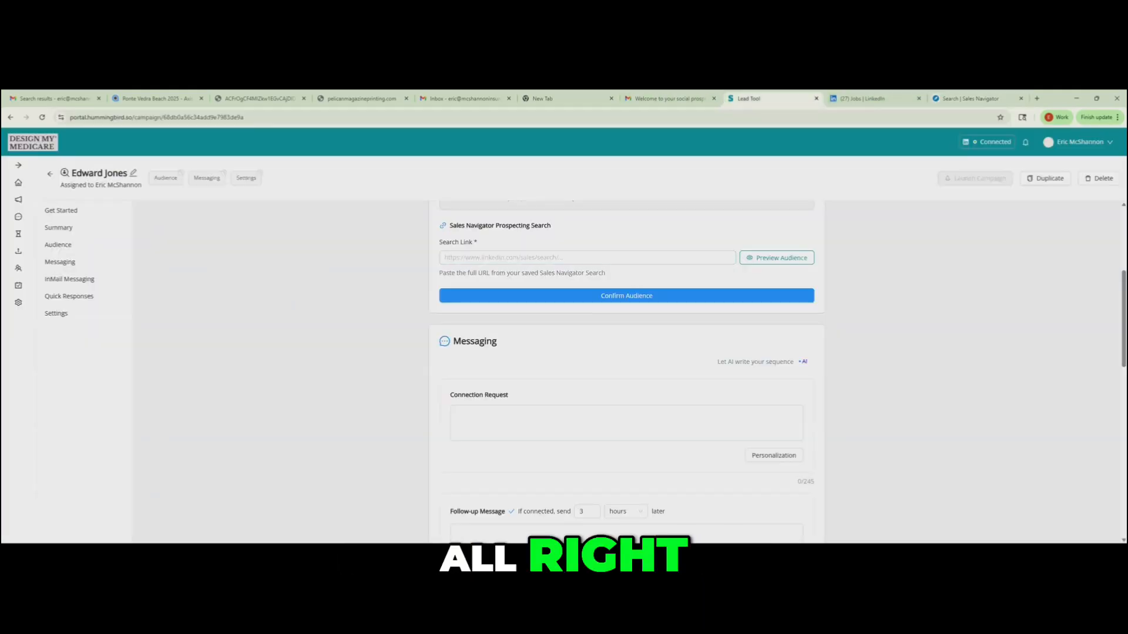
{"action": "left_click", "coordinate": [547, 258]}
{"action": "right_click", "coordinate": [547, 262]}
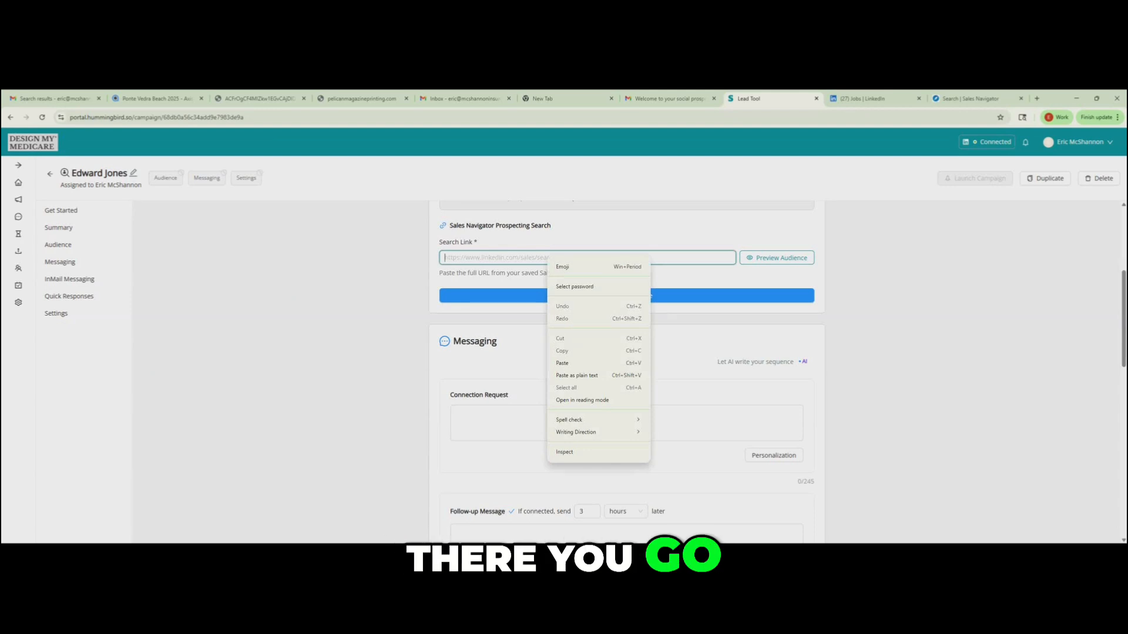
{"action": "left_click", "coordinate": [562, 363]}
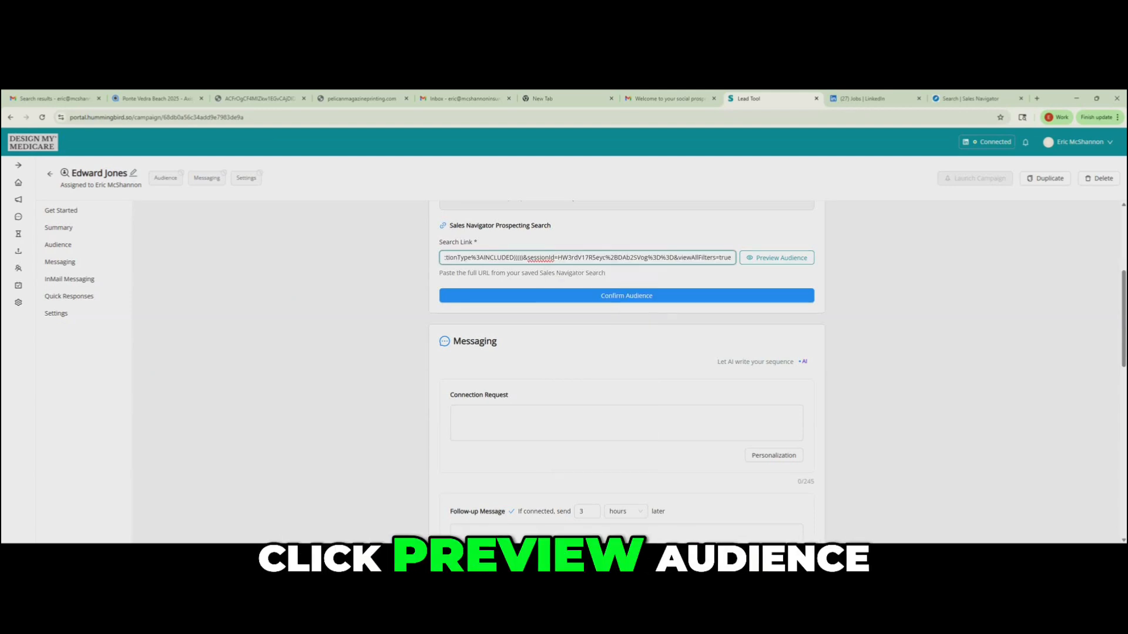
- Preview the audience from the search link, check its top positions and confirm the audience
{"action": "left_click", "coordinate": [776, 257]}
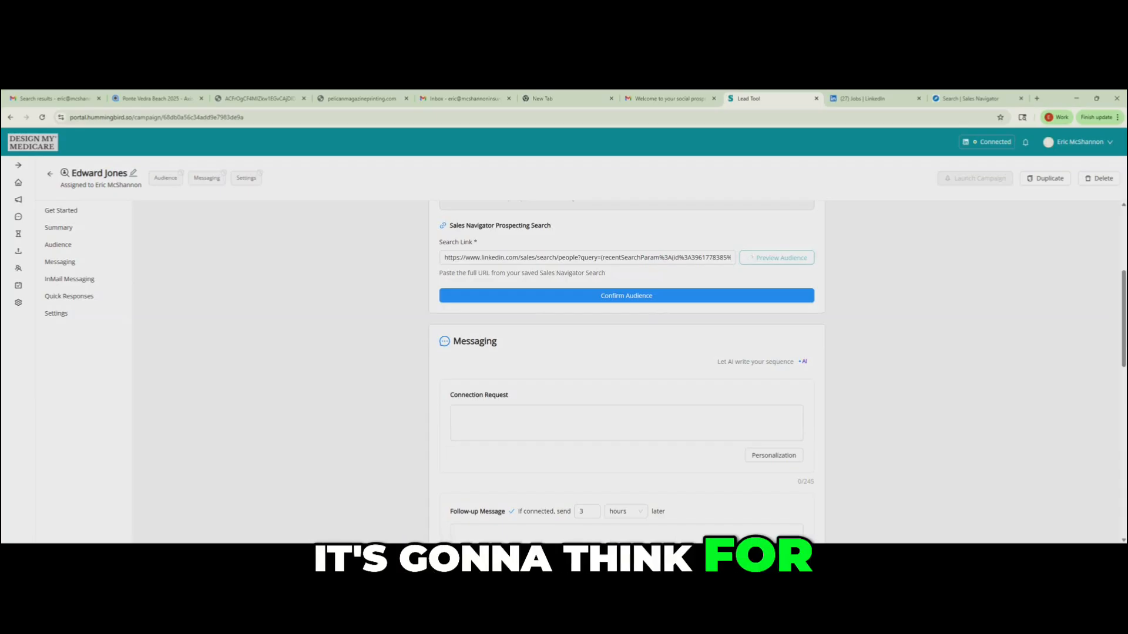
{"action": "left_click_drag", "start_coordinate": [449, 317], "coordinate": [483, 380]}
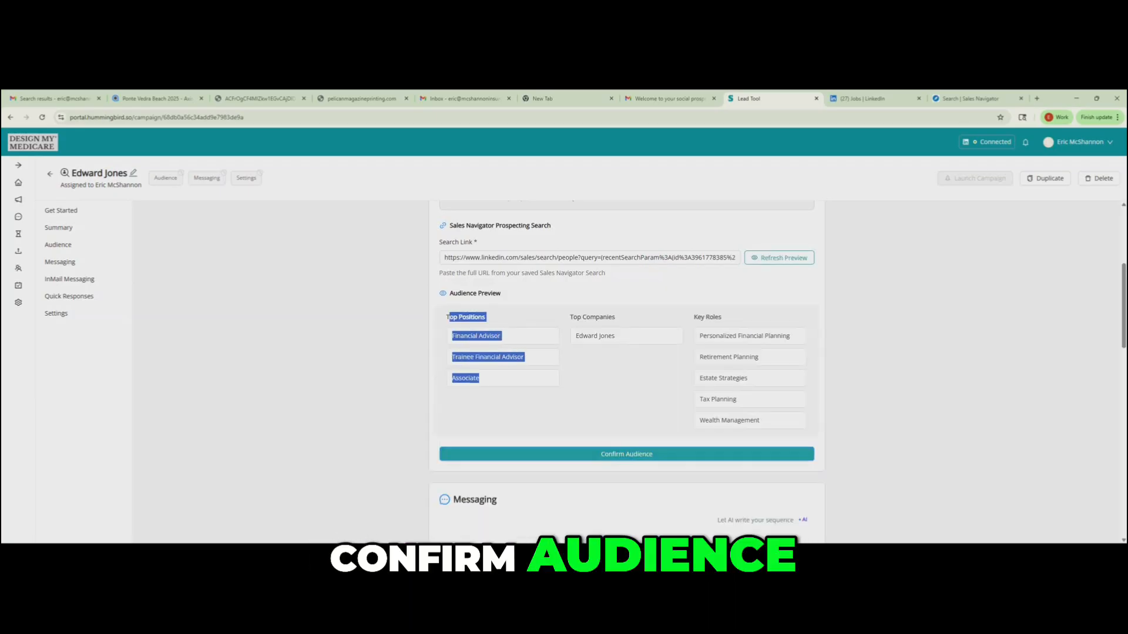
{"action": "left_click", "coordinate": [626, 454]}
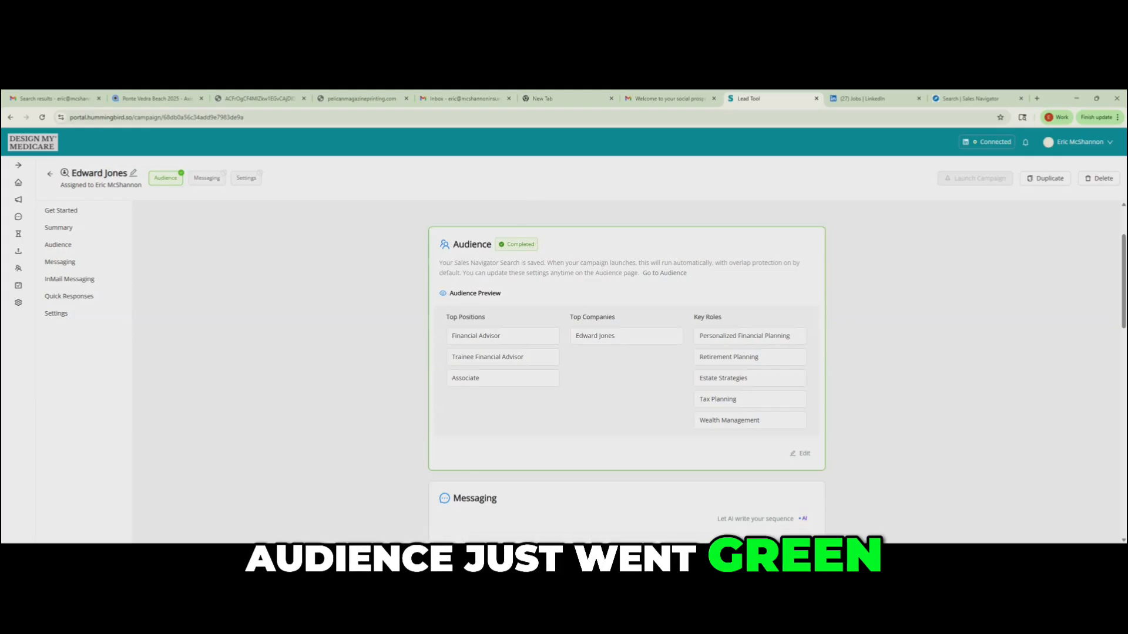
{"action": "left_click_drag", "start_coordinate": [61, 186], "coordinate": [179, 178]}
{"action": "left_click", "coordinate": [178, 185]}
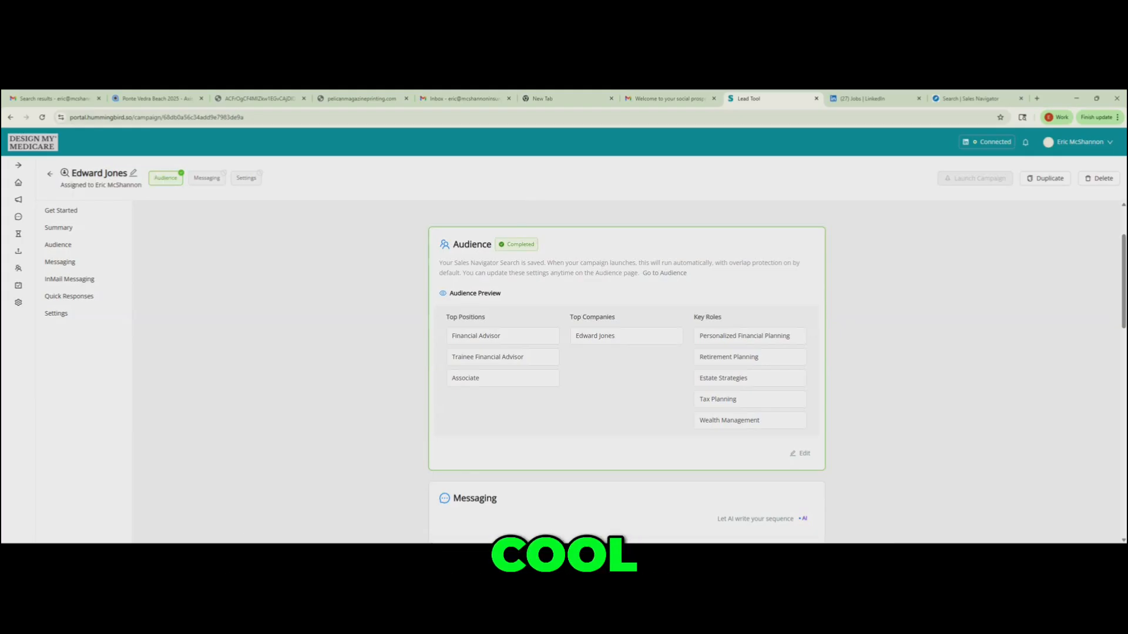
- Fill in the connection request with the {firstname} message about shared Edward Jones connections and Medicare planning within MoneyGuide
{"action": "double_click", "coordinate": [475, 498]}
{"action": "scroll", "coordinate": [475, 498], "scroll_direction": "down", "scroll_amount": 5}
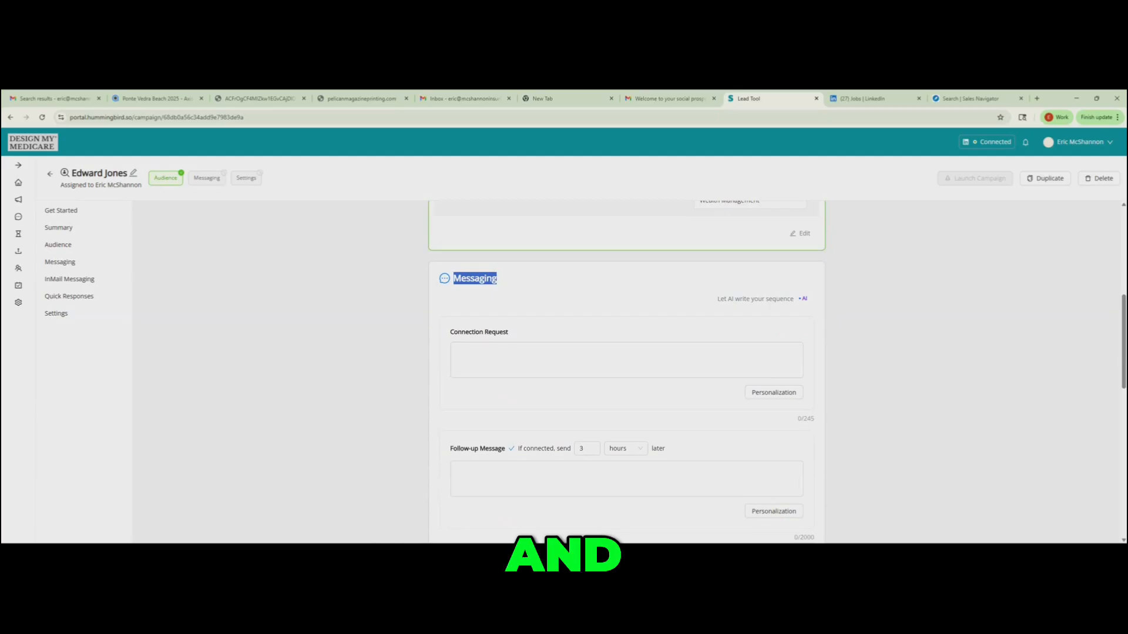
{"action": "key", "text": "alt+Tab"}
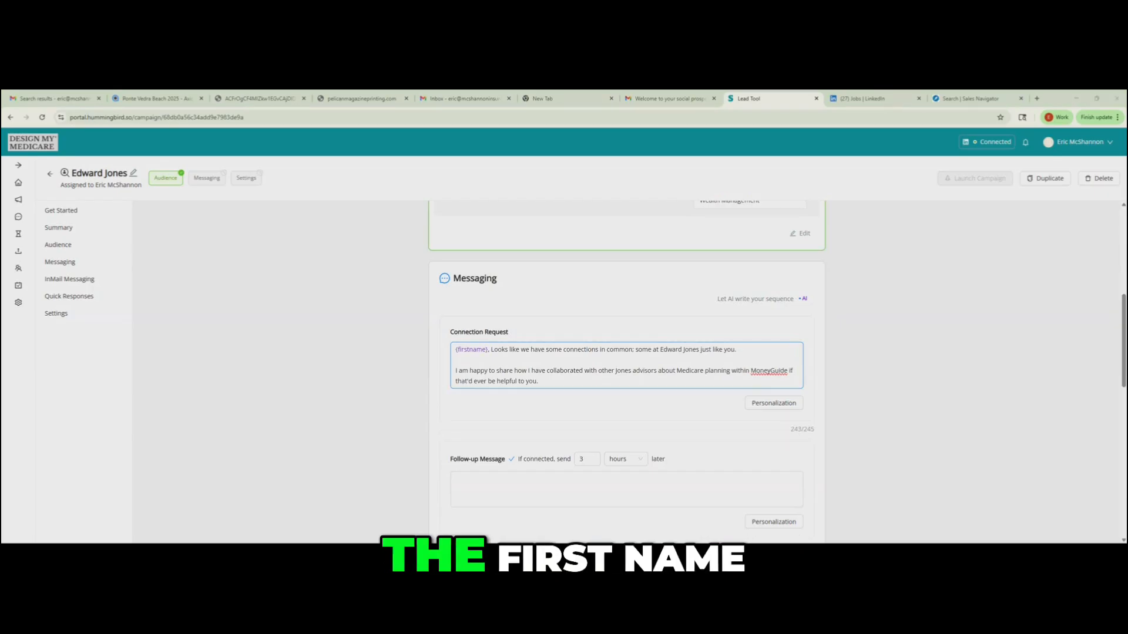
- Delete the first name placeholder from the connection request and reinsert it as the First name personalization
{"action": "left_click", "coordinate": [489, 350]}
{"action": "key", "text": "BackSpace"}
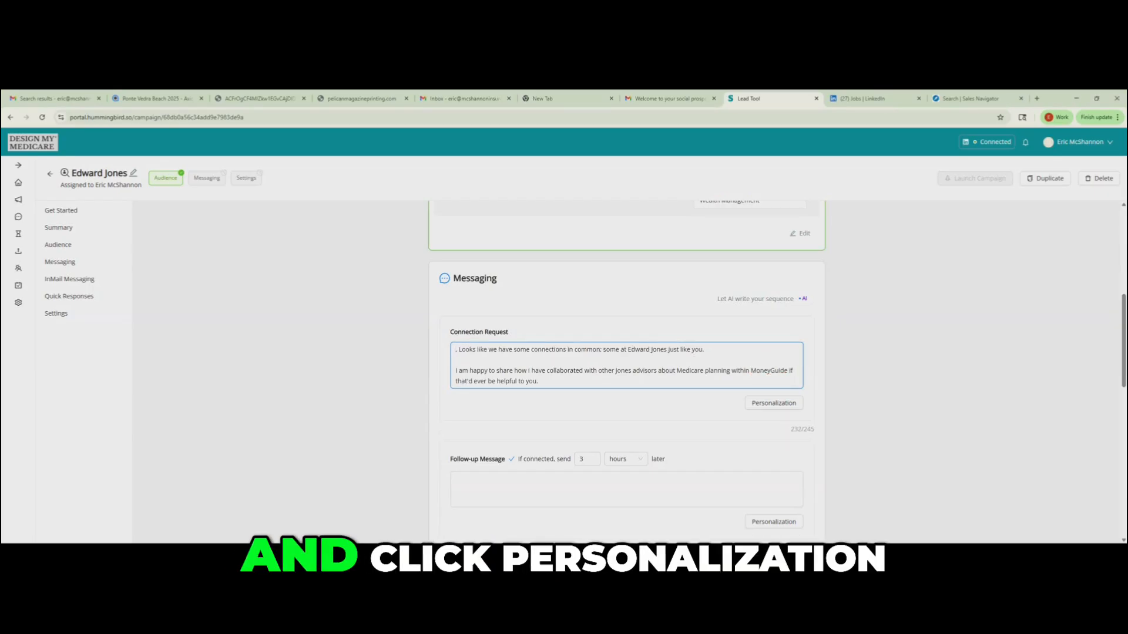
{"action": "left_click", "coordinate": [774, 403]}
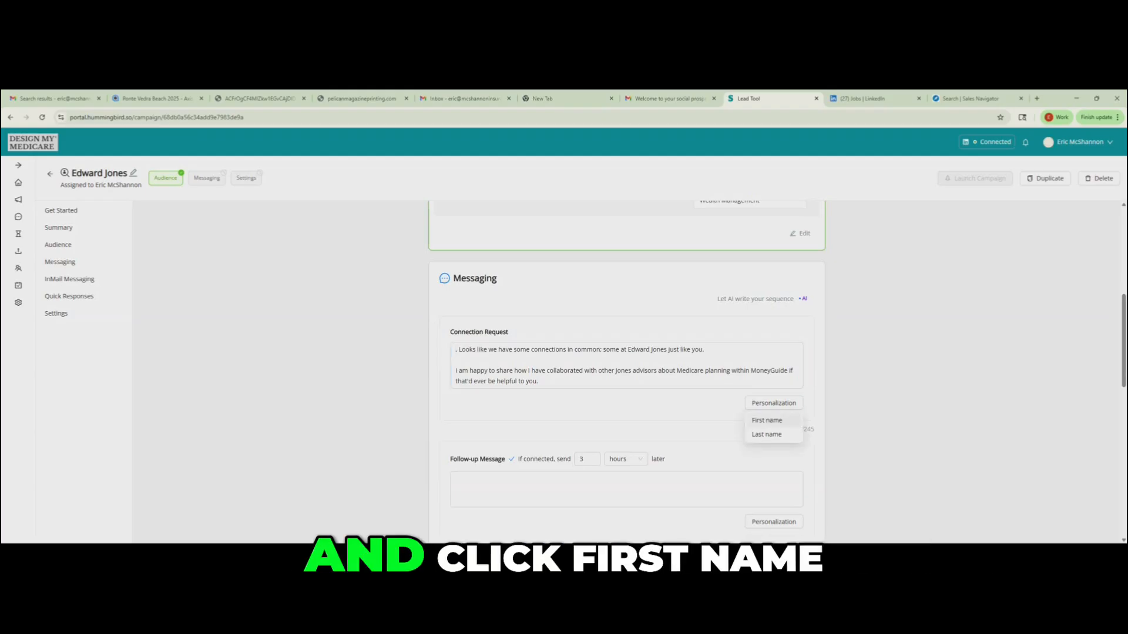
{"action": "left_click", "coordinate": [767, 420]}
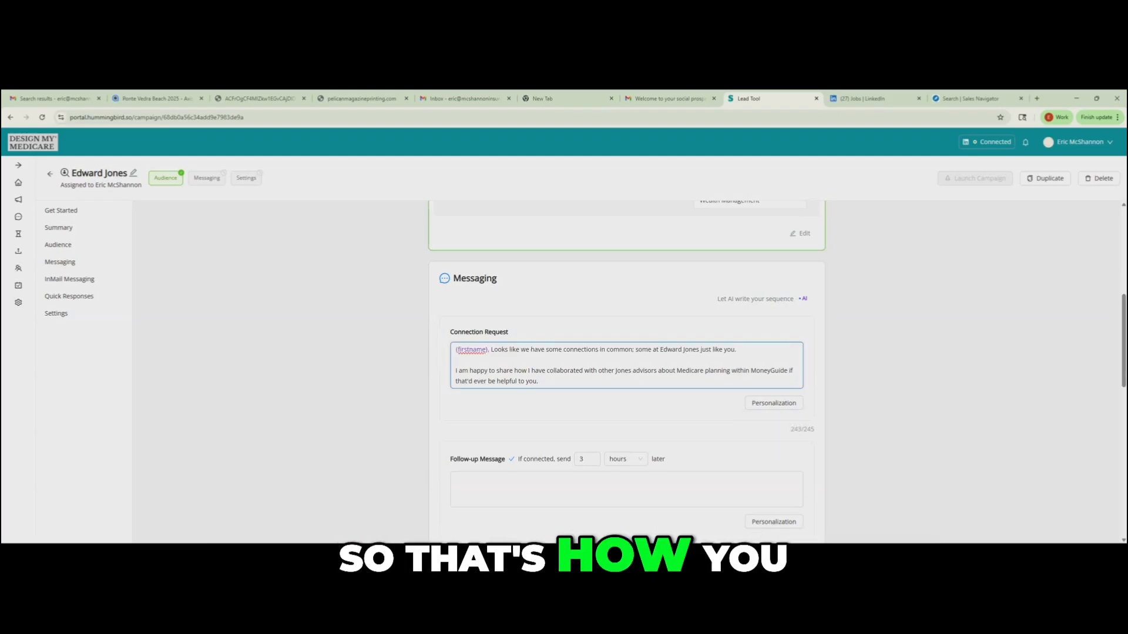
- Try adding the Last name personalization to the connection request, and delete it again
{"action": "left_click", "coordinate": [774, 403]}
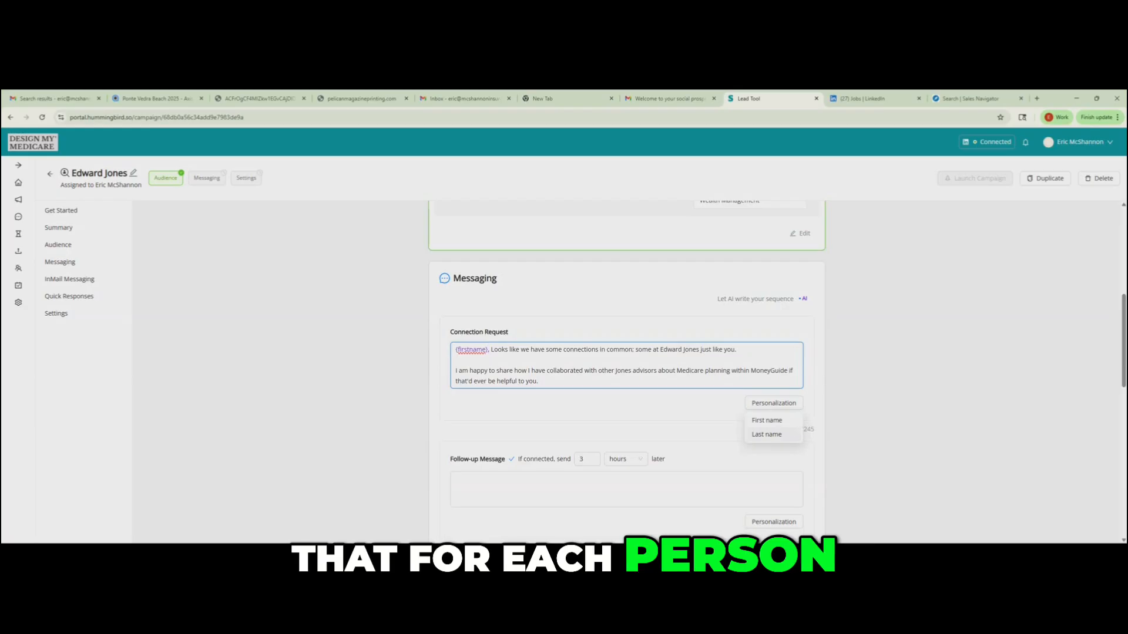
{"action": "left_click", "coordinate": [767, 435]}
{"action": "key", "text": "shift+Left"}
{"action": "key", "text": "shift+Left"}
{"action": "key", "text": "shift+Left"}
{"action": "key", "text": "shift+Left"}
{"action": "key", "text": "shift+Left"}
{"action": "key", "text": "shift+Left"}
{"action": "key", "text": "shift+Left"}
{"action": "key", "text": "shift+Left"}
{"action": "key", "text": "shift+Left"}
{"action": "key", "text": "shift+Left"}
{"action": "key", "text": "BackSpace"}
{"action": "key", "text": "BackSpace"}
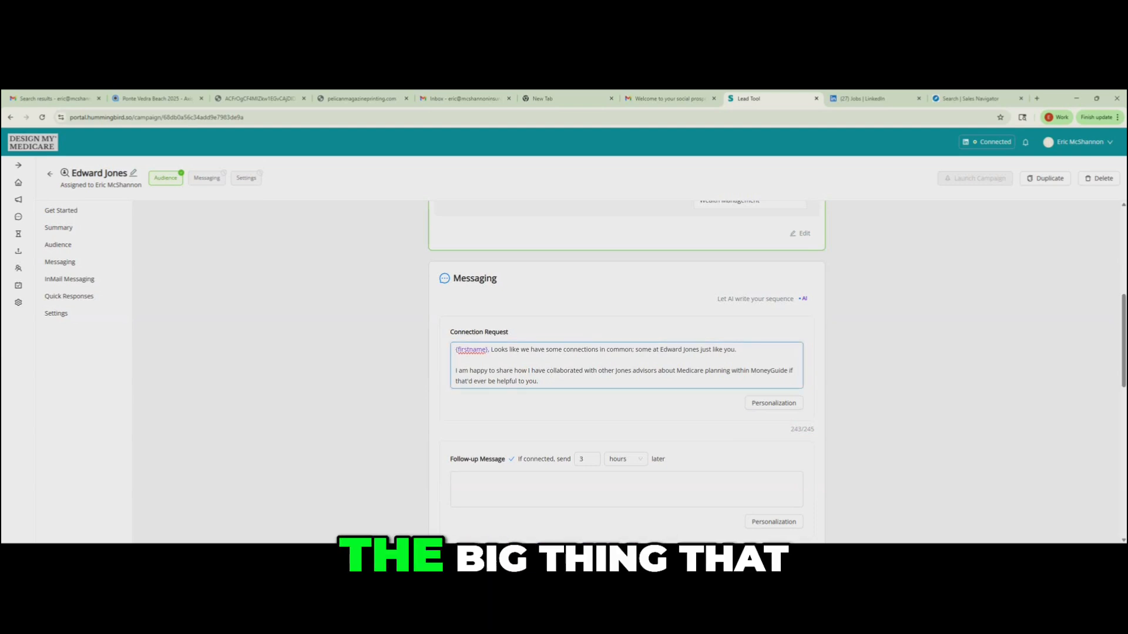
- Review the connection request's wording about Edward Jones connections and the offer to share collaboration experience
{"action": "left_click_drag", "start_coordinate": [635, 349], "coordinate": [736, 351]}
{"action": "left_click_drag", "start_coordinate": [459, 371], "coordinate": [545, 371]}
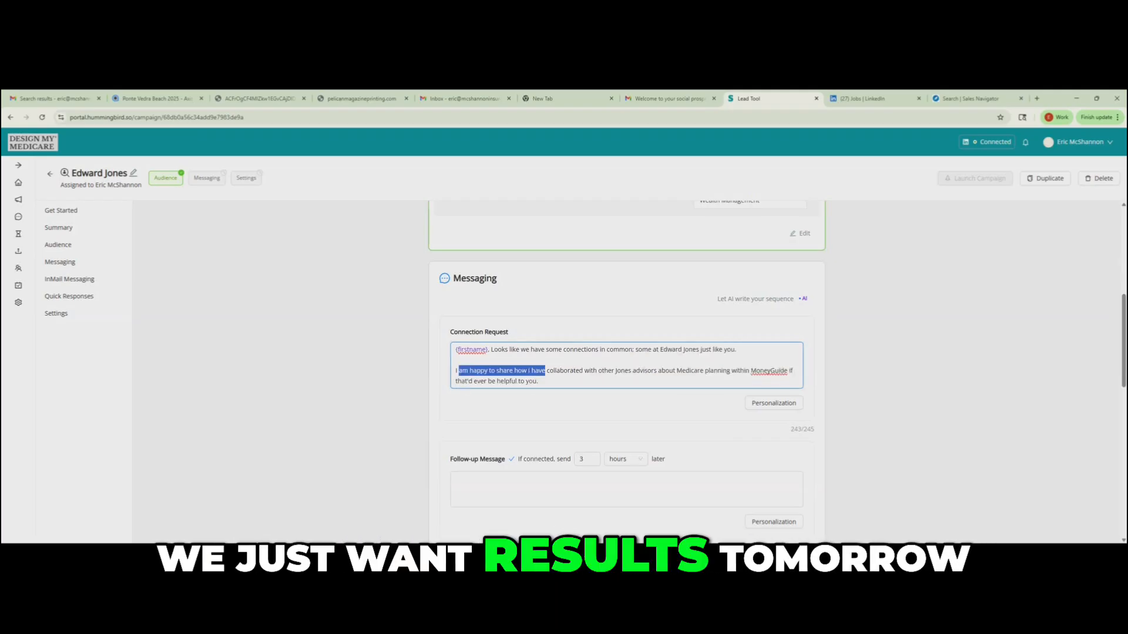
- Fill in the first follow-up, sent 3 hours after connecting, with the "Hey {firstname}, Thanks for connecting!" message about Medicare planning within MoneyGuide
{"action": "left_click", "coordinate": [545, 371]}
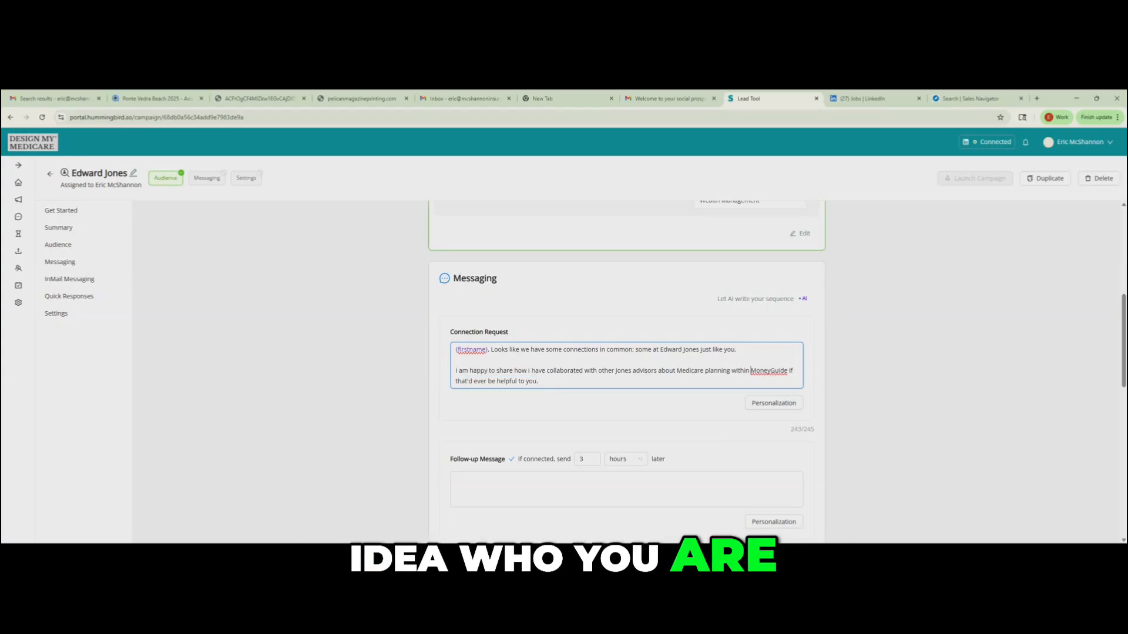
{"action": "left_click", "coordinate": [473, 539]}
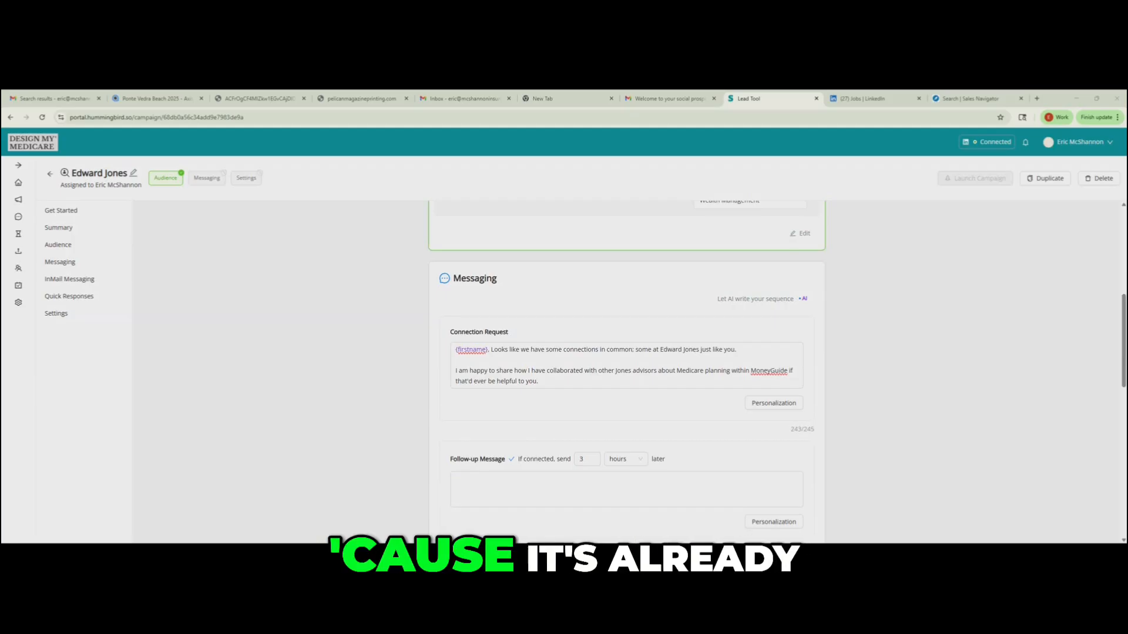
{"action": "left_click_drag", "start_coordinate": [559, 459], "coordinate": [566, 484]}
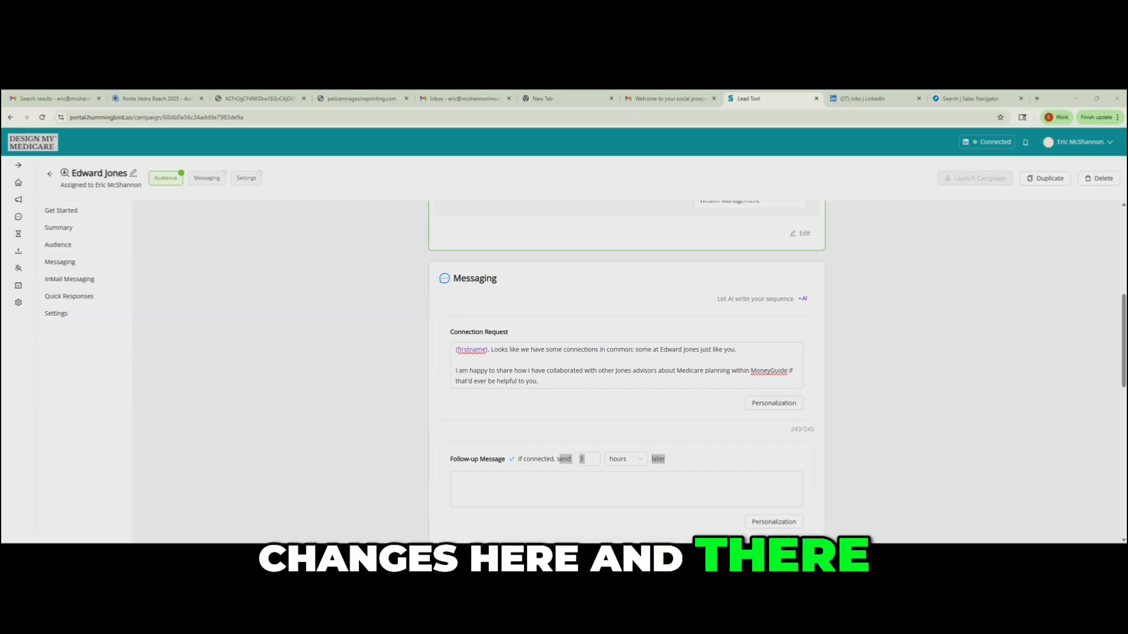
{"action": "type", "text": "Hey {firstname}. Thanks for connecting!  I've helped hundreds of clients of full-service advisors navigate Medicare, working hand-in-hand with advisors like you.  I'm curious to know how often do you currently dive into Medicare planning within MoneyGuide? It's one area I've seen make a huge difference when done right."}
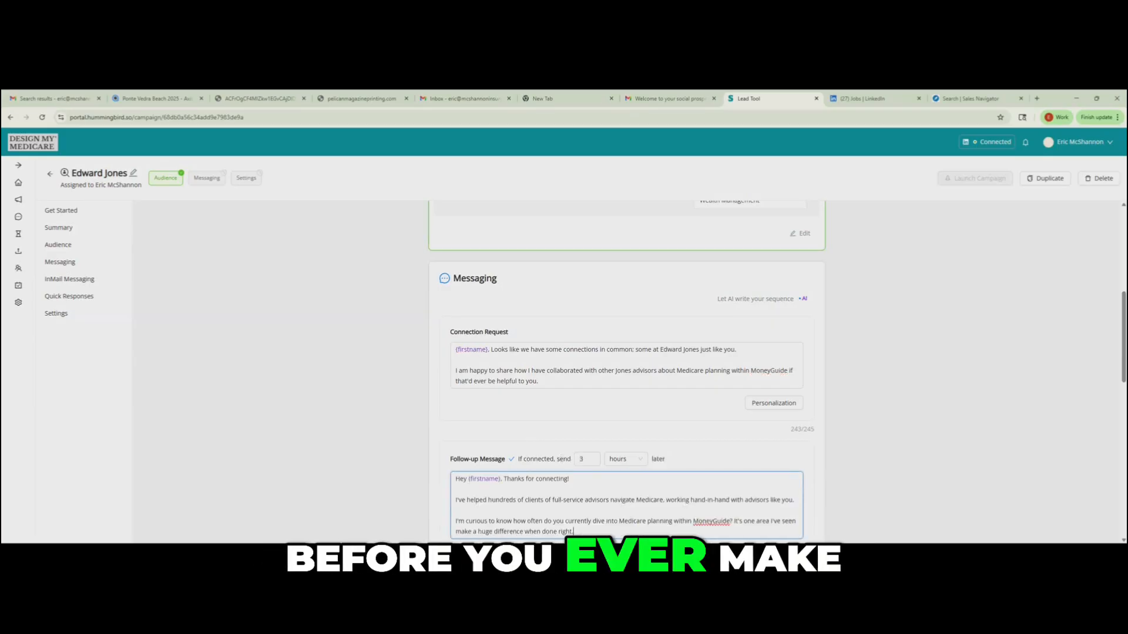
{"action": "scroll", "coordinate": [626, 370], "scroll_direction": "down", "scroll_amount": 3}
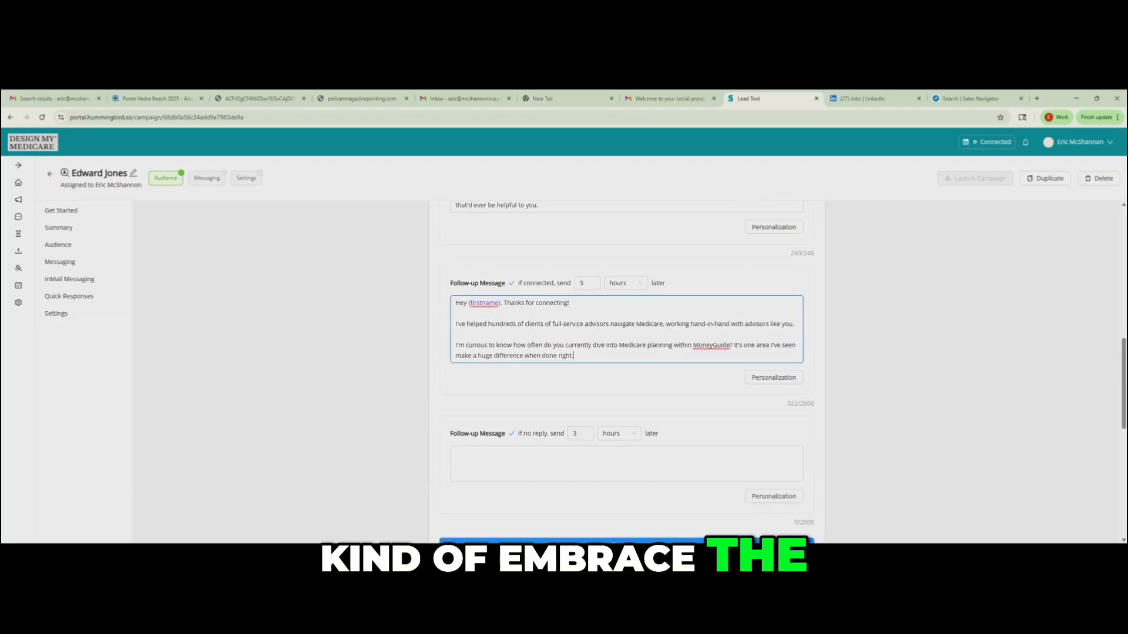
{"action": "left_click_drag", "start_coordinate": [467, 324], "coordinate": [719, 324]}
{"action": "left_click", "coordinate": [699, 384]}
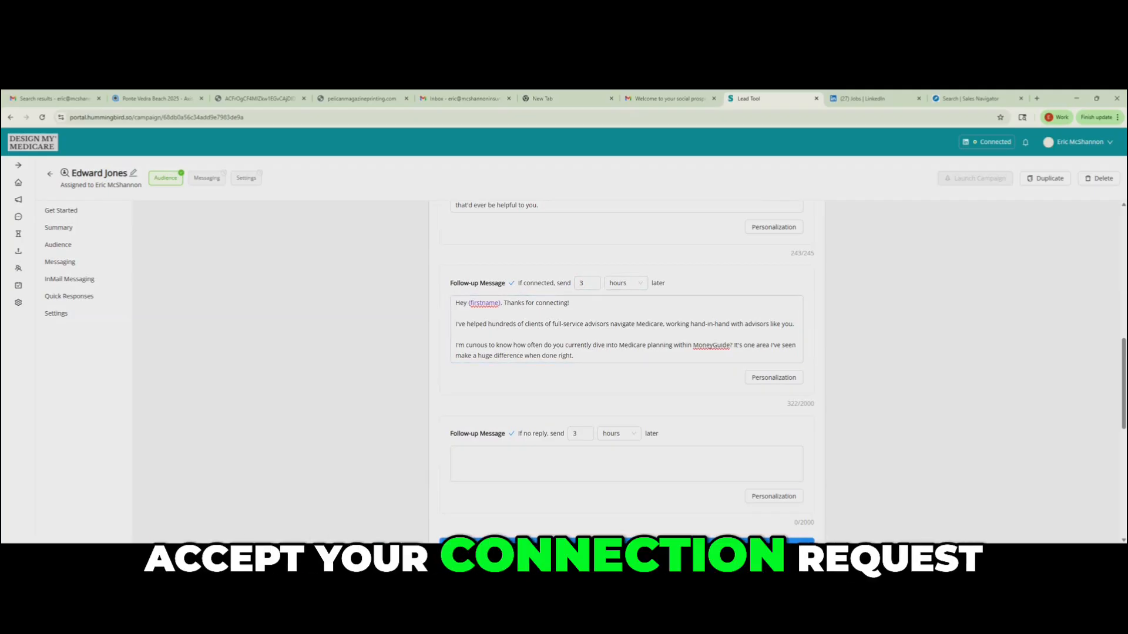
- Set the no-reply follow-up to send 5 days later and fill in the {firstname} message about the client seminar on Medicare planning
{"action": "left_click", "coordinate": [626, 464]}
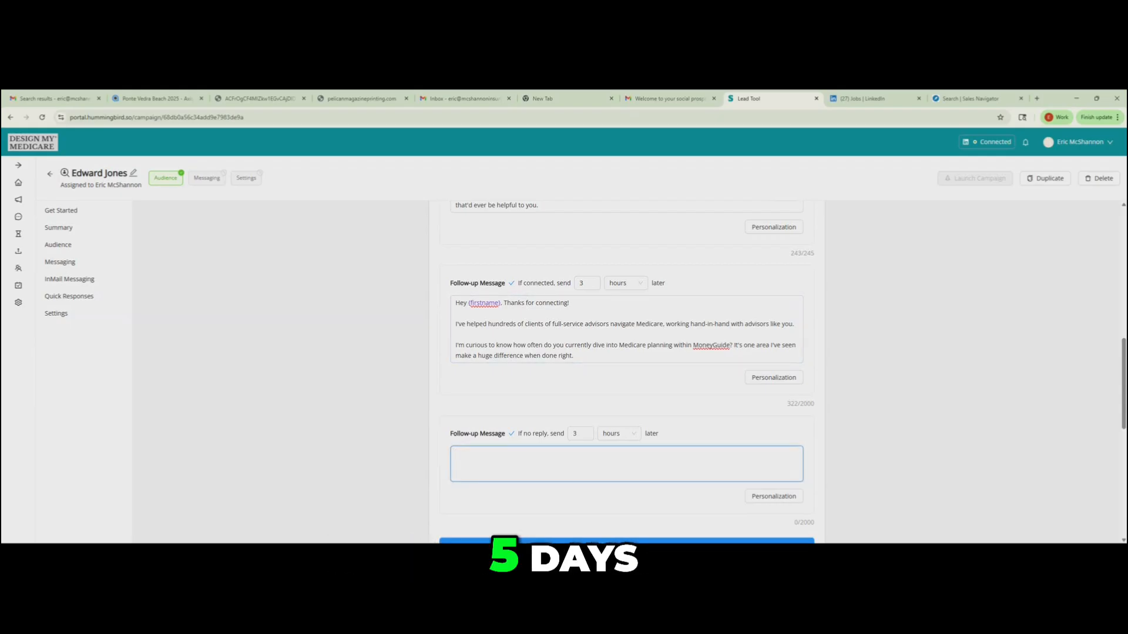
{"action": "left_click", "coordinate": [619, 434]}
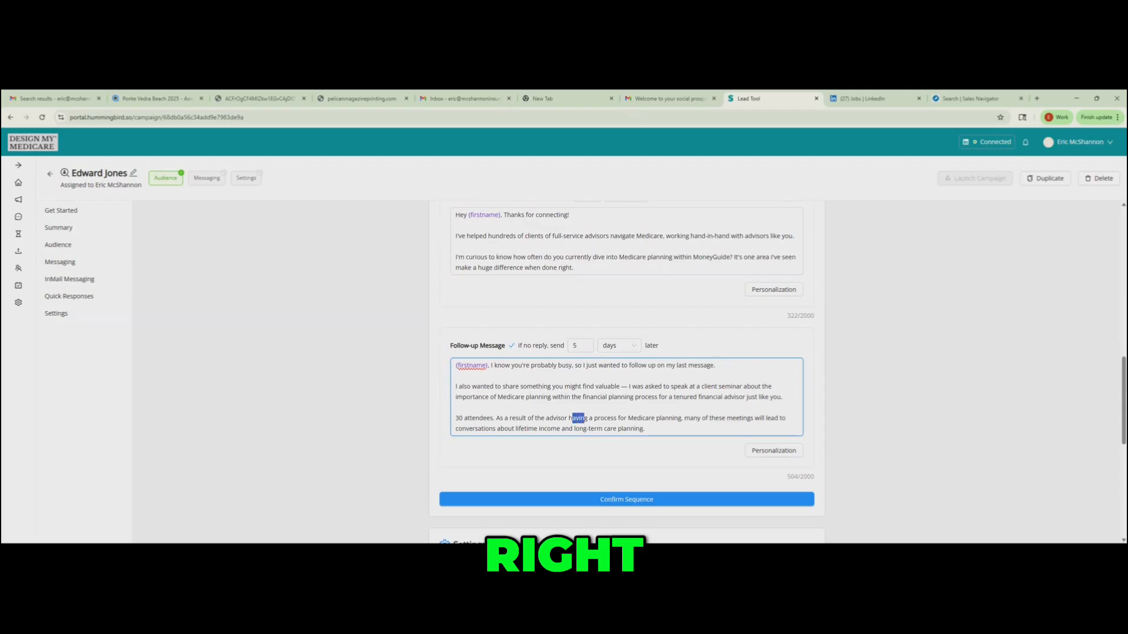
{"action": "scroll", "coordinate": [626, 353], "scroll_direction": "down", "scroll_amount": 4}
- Review the connection request and both follow-up messages, including the connection request's character count
{"action": "scroll", "coordinate": [626, 353], "scroll_direction": "up", "scroll_amount": 1}
{"action": "scroll", "coordinate": [627, 353], "scroll_direction": "up", "scroll_amount": 1}
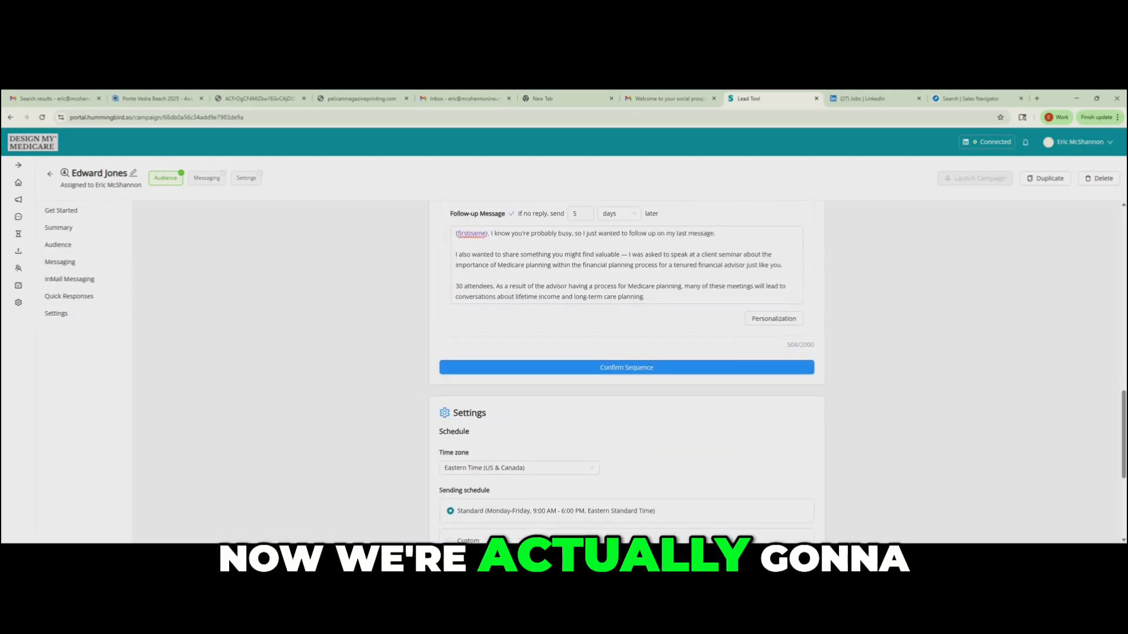
{"action": "scroll", "coordinate": [626, 353], "scroll_direction": "up", "scroll_amount": 2}
{"action": "scroll", "coordinate": [626, 352], "scroll_direction": "up", "scroll_amount": 3}
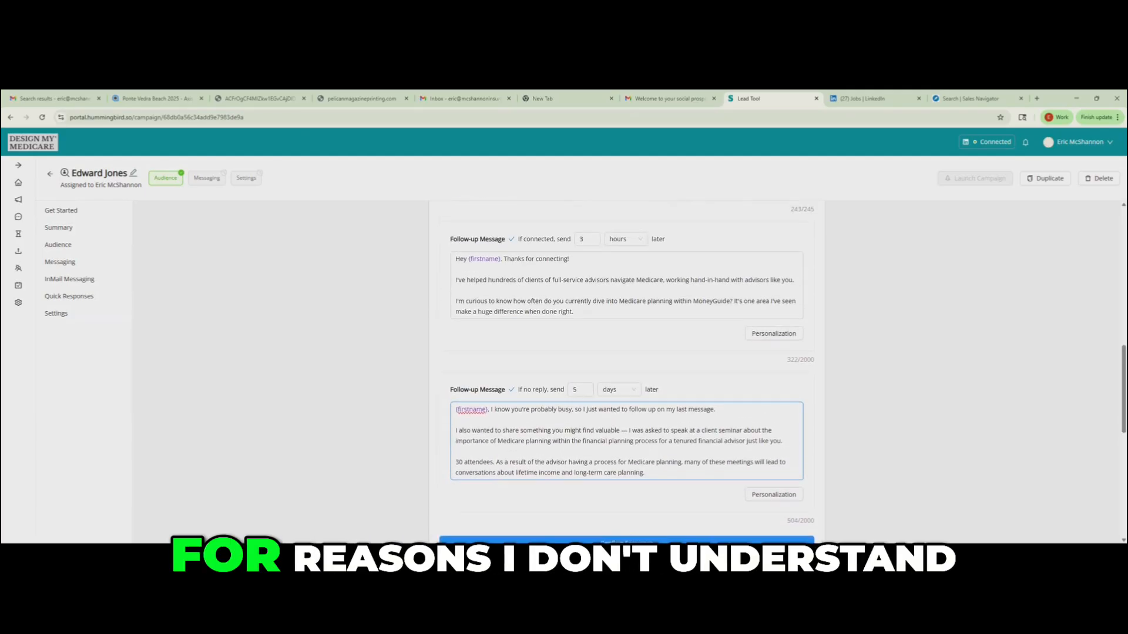
{"action": "scroll", "coordinate": [626, 353], "scroll_direction": "down", "scroll_amount": 4}
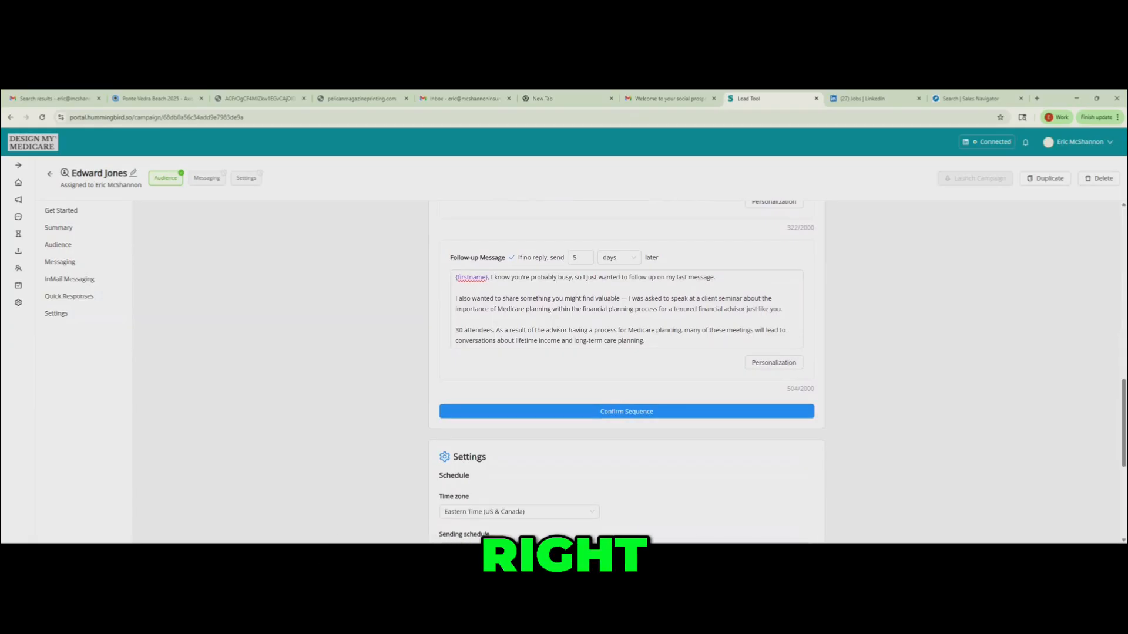
{"action": "scroll", "coordinate": [626, 353], "scroll_direction": "up", "scroll_amount": 3}
{"action": "scroll", "coordinate": [627, 353], "scroll_direction": "down", "scroll_amount": 2}
{"action": "scroll", "coordinate": [626, 352], "scroll_direction": "up", "scroll_amount": 6}
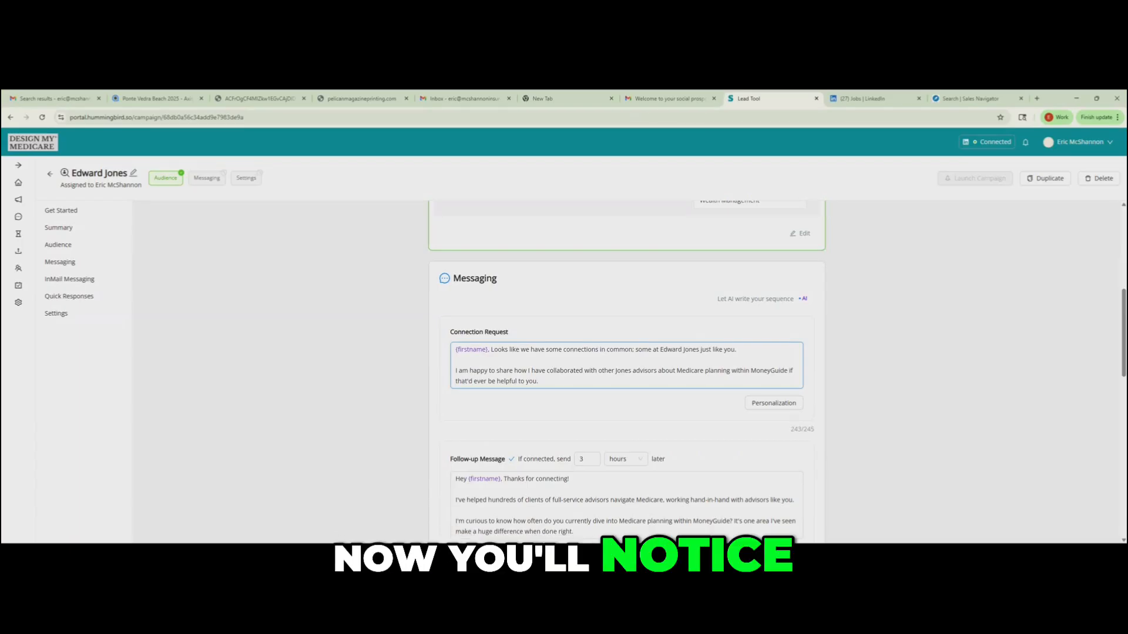
{"action": "scroll", "coordinate": [626, 352], "scroll_direction": "down", "scroll_amount": 2}
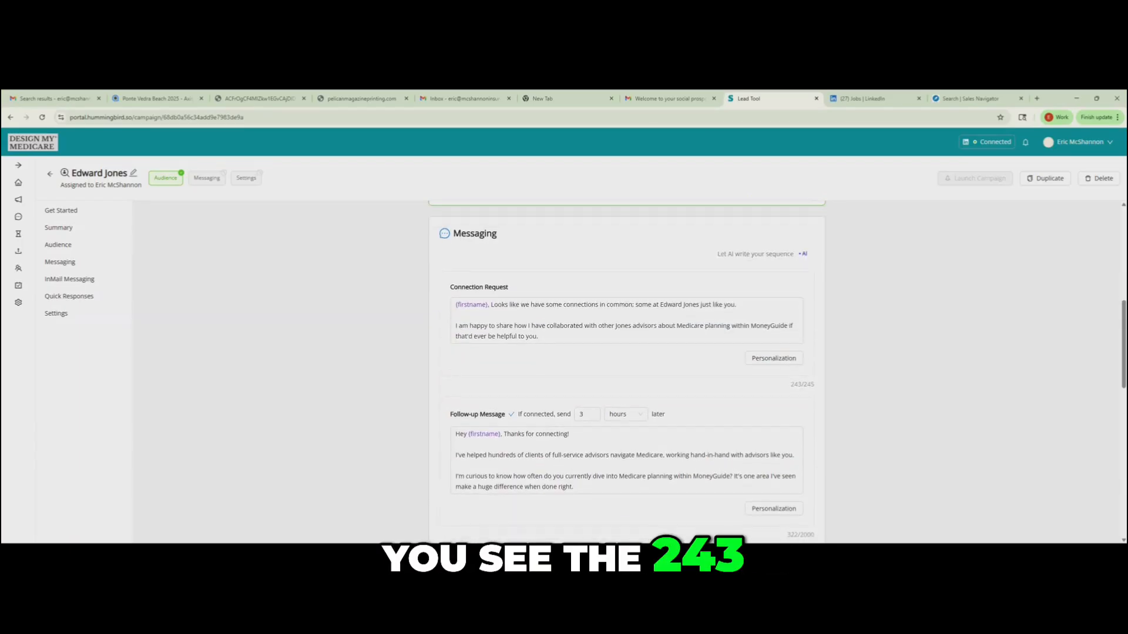
{"action": "left_click_drag", "start_coordinate": [790, 386], "coordinate": [815, 385]}
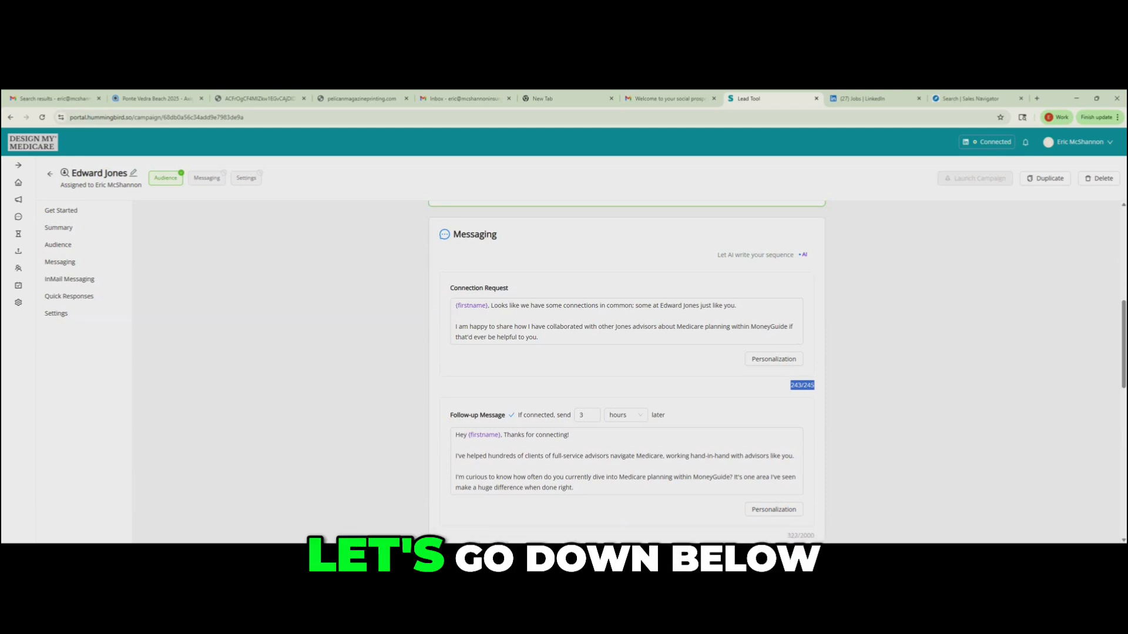
- Confirm the message sequence and check the campaign's Messaging and Settings progress markers
{"action": "scroll", "coordinate": [626, 370], "scroll_direction": "down", "scroll_amount": 1}
{"action": "scroll", "coordinate": [626, 370], "scroll_direction": "down", "scroll_amount": 4}
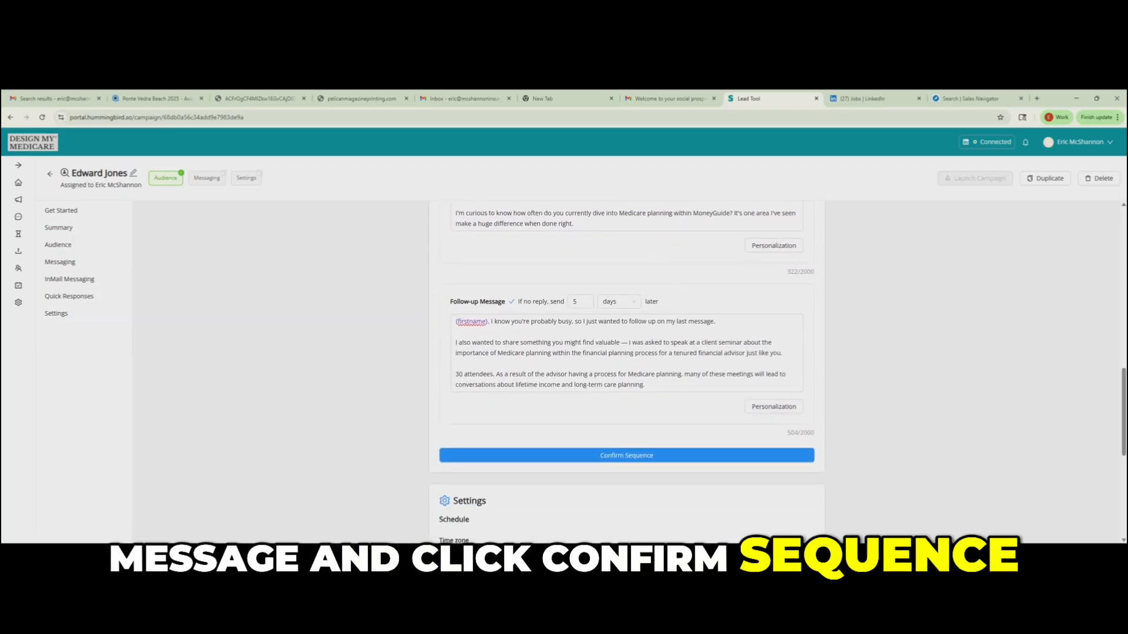
{"action": "left_click", "coordinate": [627, 456]}
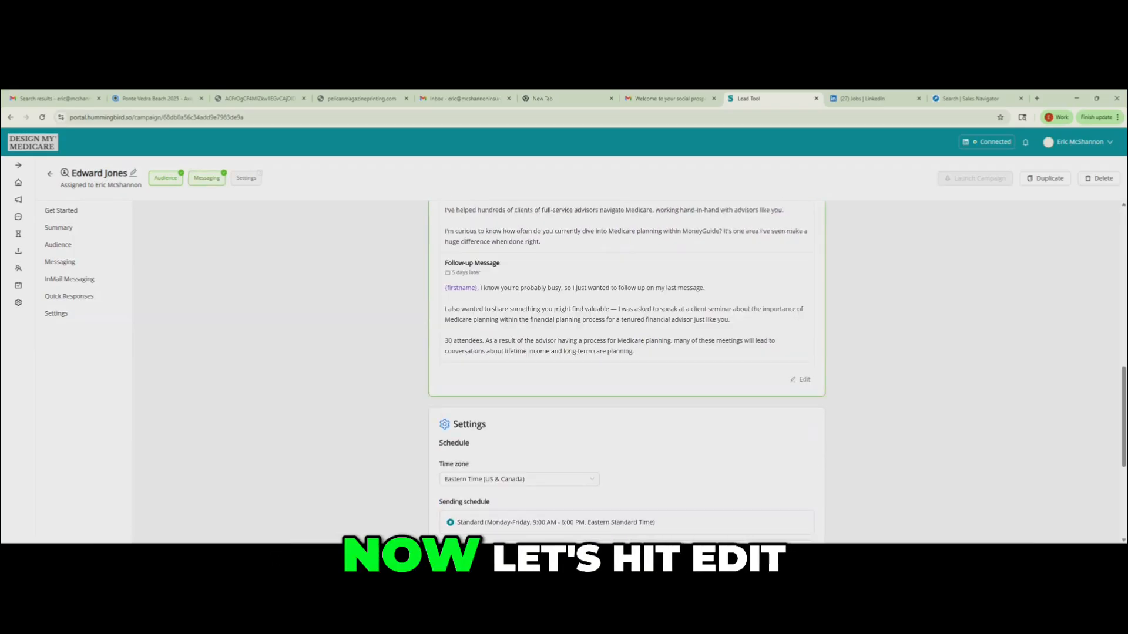
{"action": "left_click_drag", "start_coordinate": [193, 178], "coordinate": [251, 178]}
- Reopen the confirmed message sequence for editing, look over its messages and save it again
{"action": "left_click", "coordinate": [800, 380]}
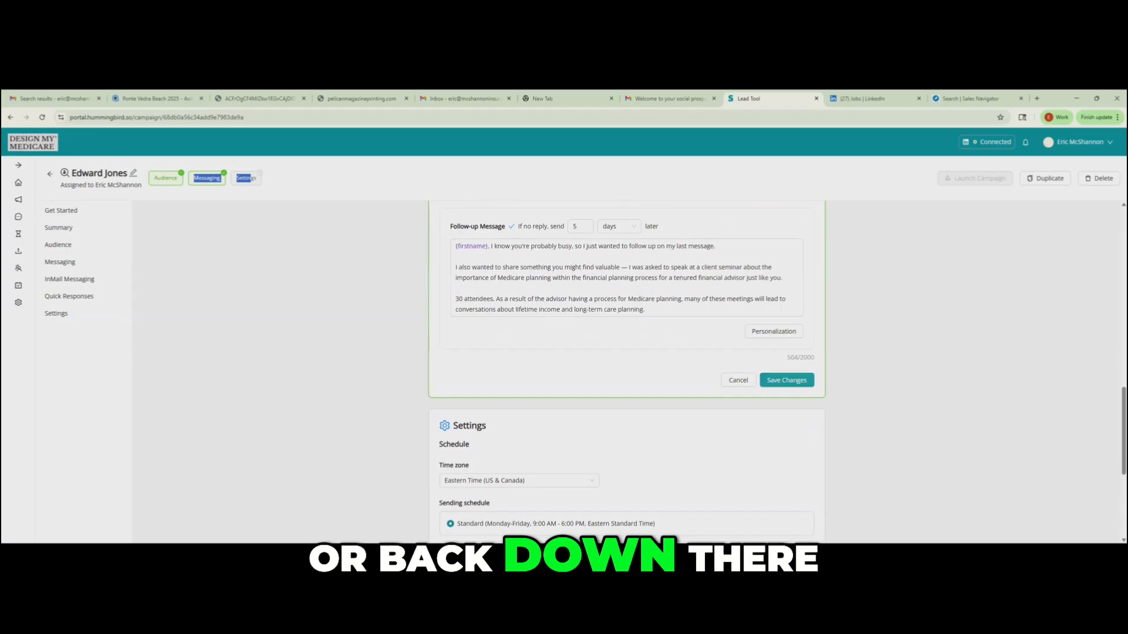
{"action": "scroll", "coordinate": [626, 370], "scroll_direction": "up", "scroll_amount": 5}
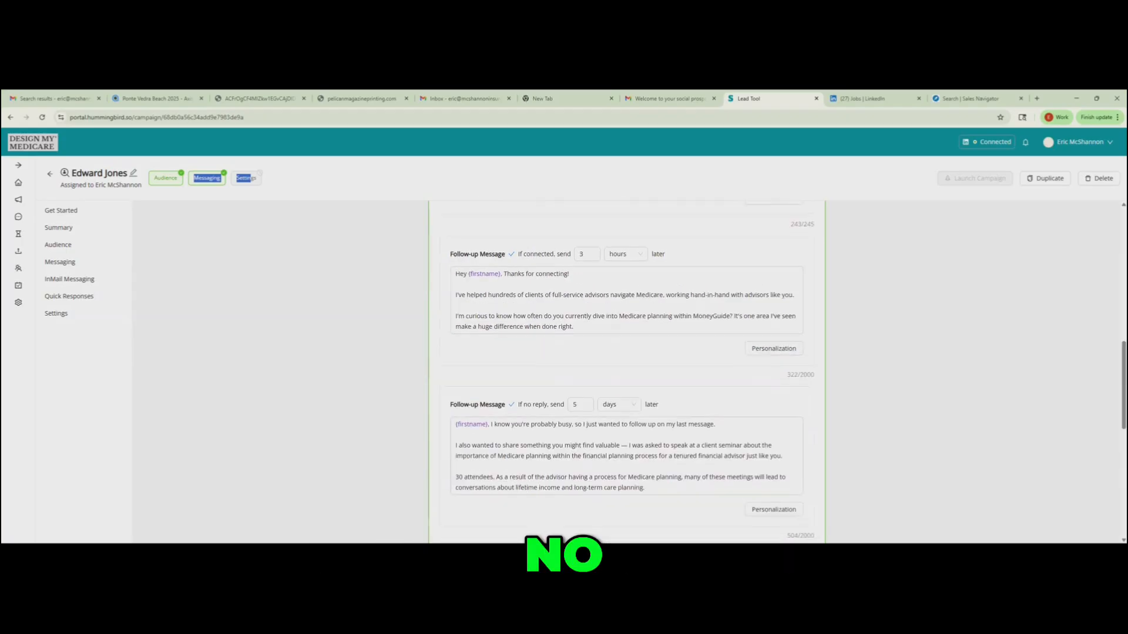
{"action": "scroll", "coordinate": [626, 370], "scroll_direction": "up", "scroll_amount": 1}
{"action": "scroll", "coordinate": [626, 370], "scroll_direction": "down", "scroll_amount": 4}
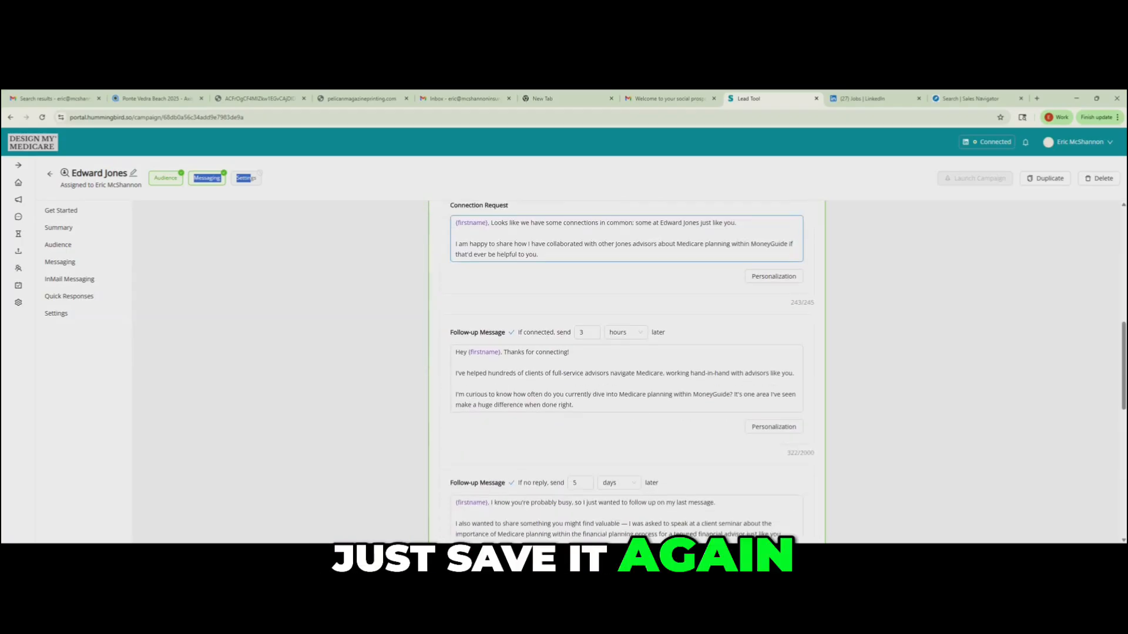
{"action": "left_click", "coordinate": [787, 468]}
- Return to the campaigns list, reload it, and reopen the Edward Jones campaign from the drafts
{"action": "scroll", "coordinate": [626, 370], "scroll_direction": "down", "scroll_amount": 2}
{"action": "scroll", "coordinate": [626, 370], "scroll_direction": "down", "scroll_amount": 2}
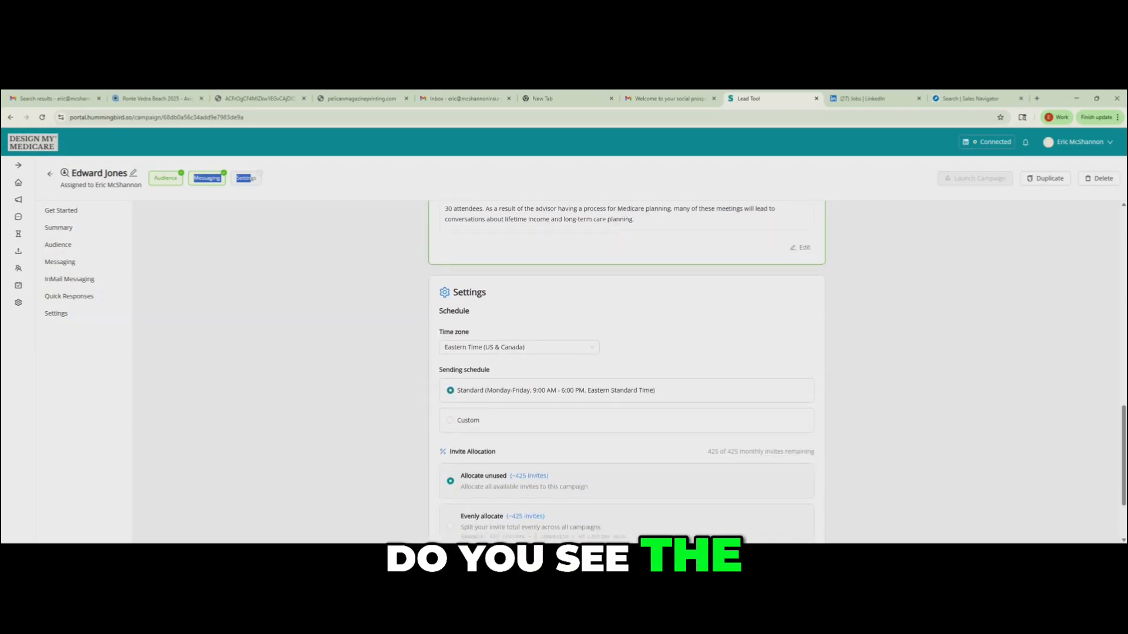
{"action": "scroll", "coordinate": [626, 370], "scroll_direction": "up", "scroll_amount": 3}
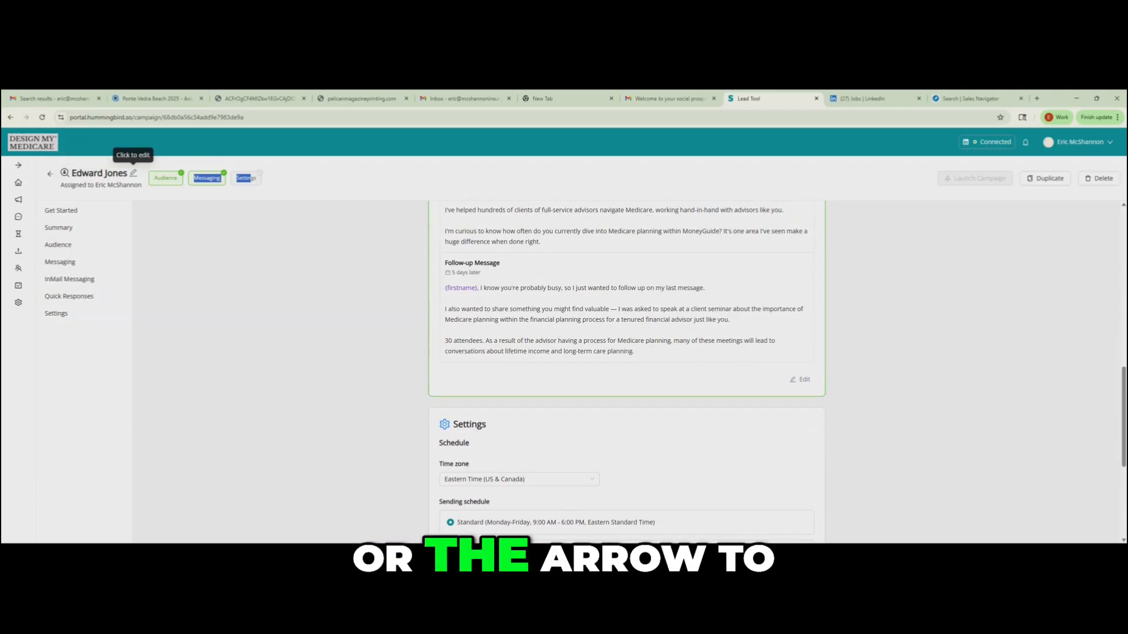
{"action": "left_click", "coordinate": [50, 174]}
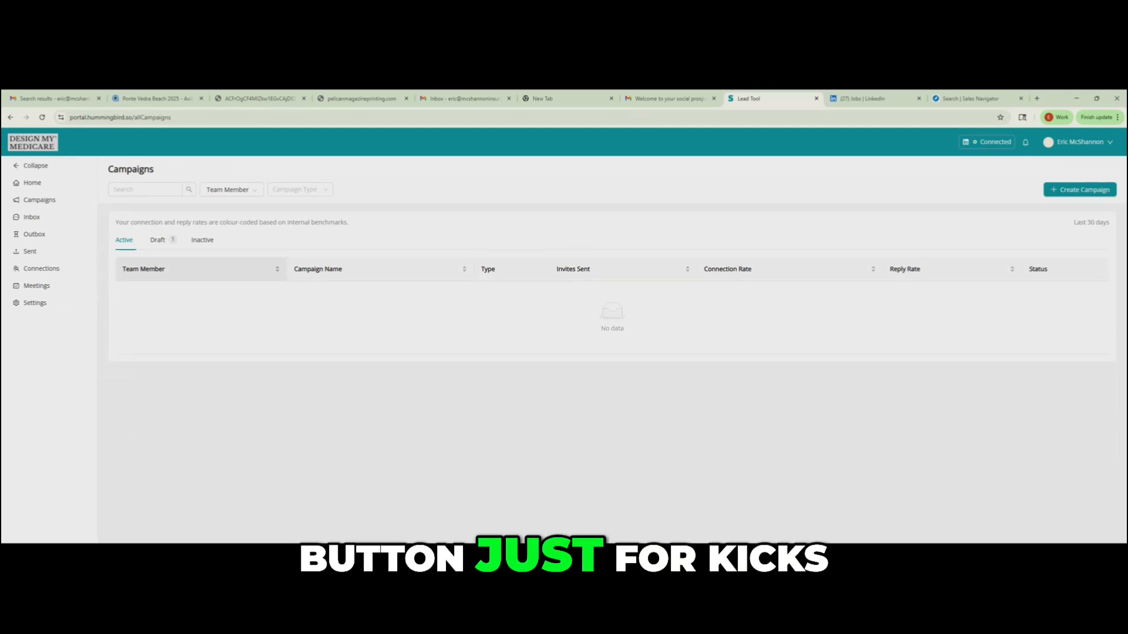
{"action": "left_click", "coordinate": [41, 117]}
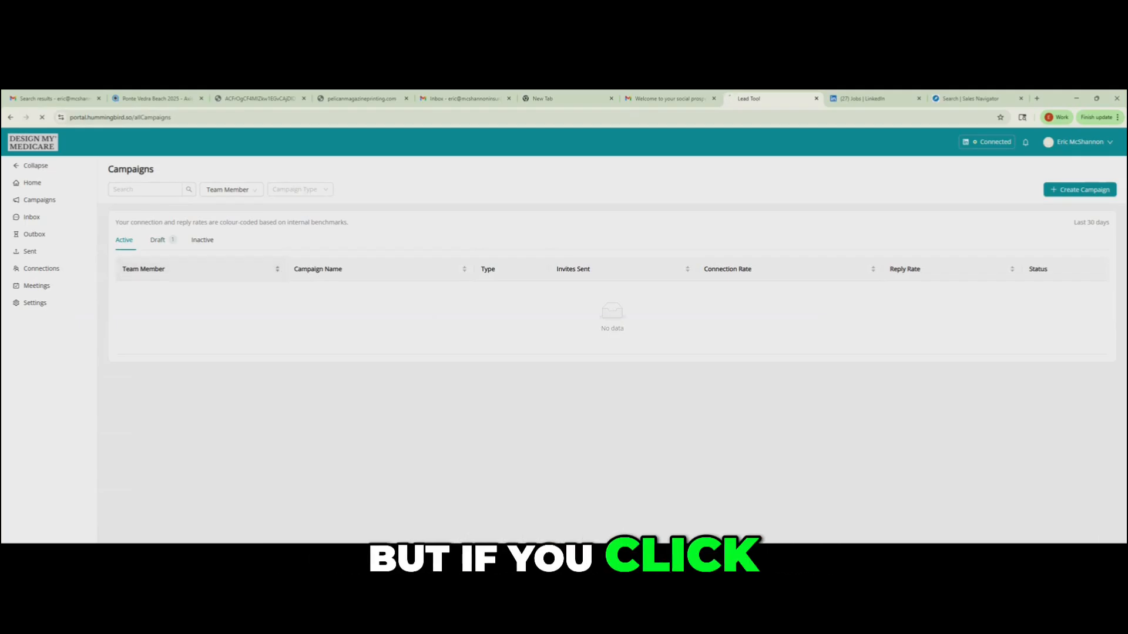
{"action": "left_click", "coordinate": [158, 241]}
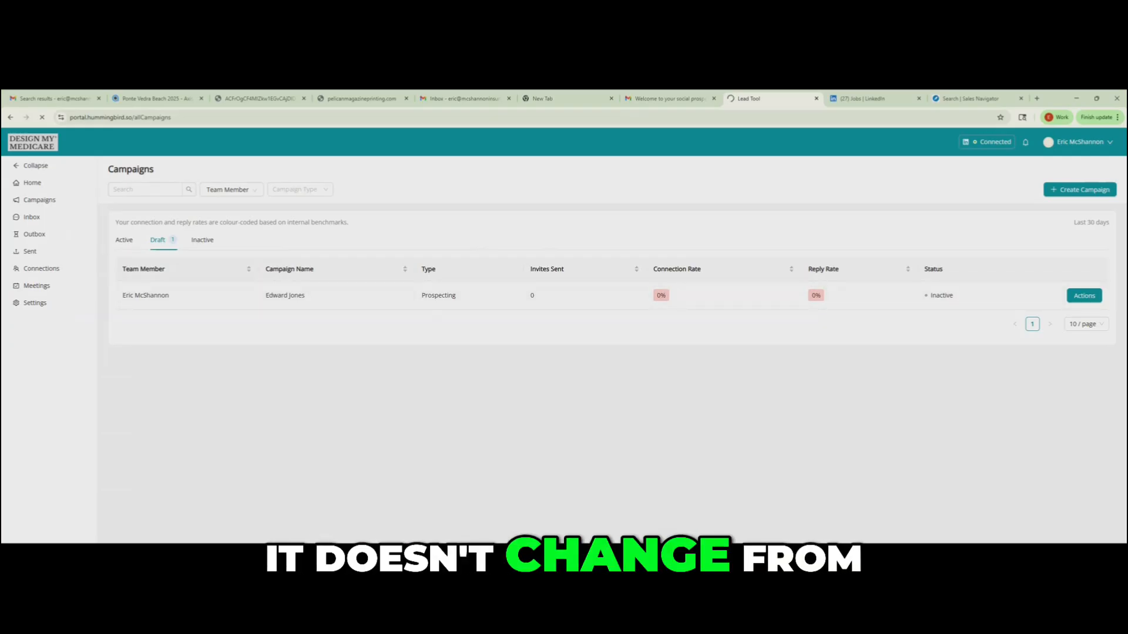
{"action": "left_click", "coordinate": [284, 295]}
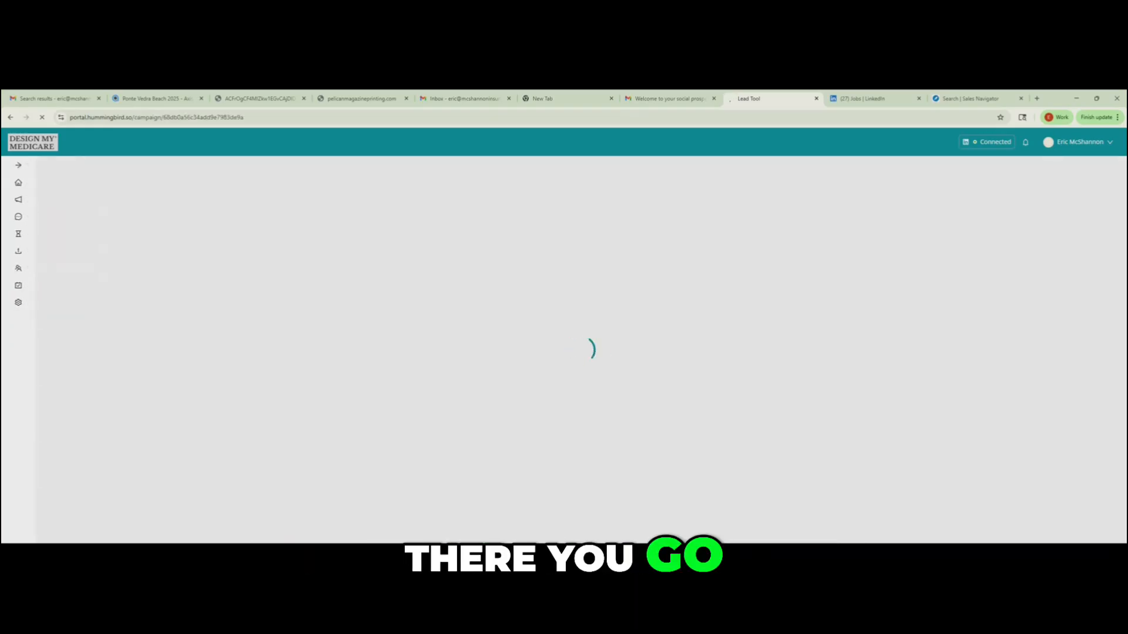
{"action": "key", "text": "alt+Left"}
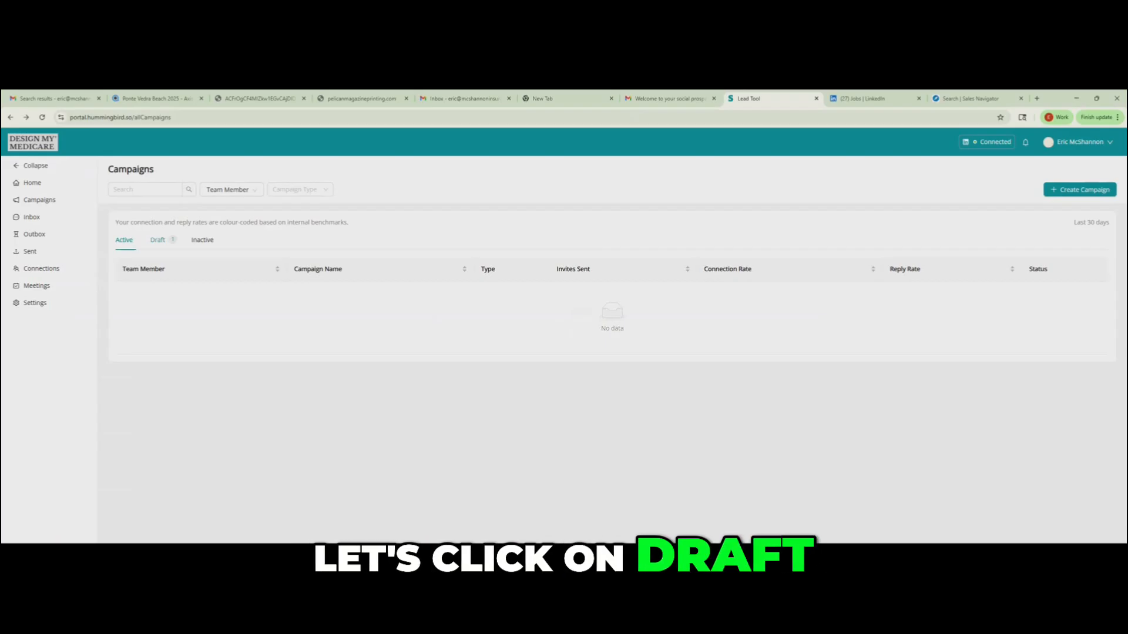
{"action": "left_click", "coordinate": [157, 240]}
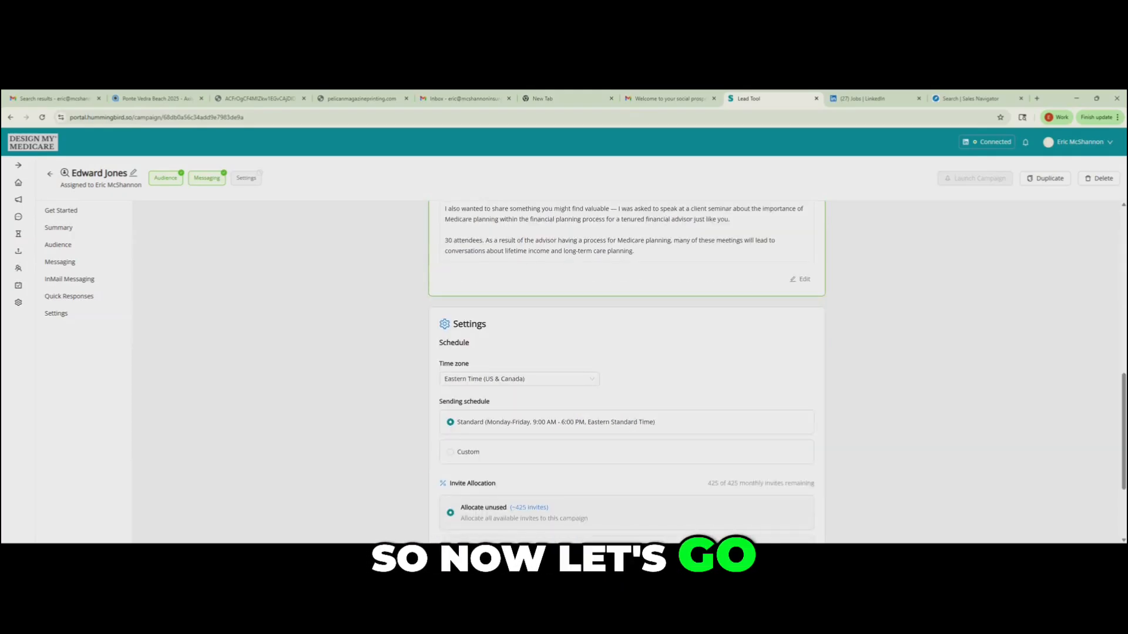
{"action": "scroll", "coordinate": [626, 371], "scroll_direction": "up", "scroll_amount": 2}
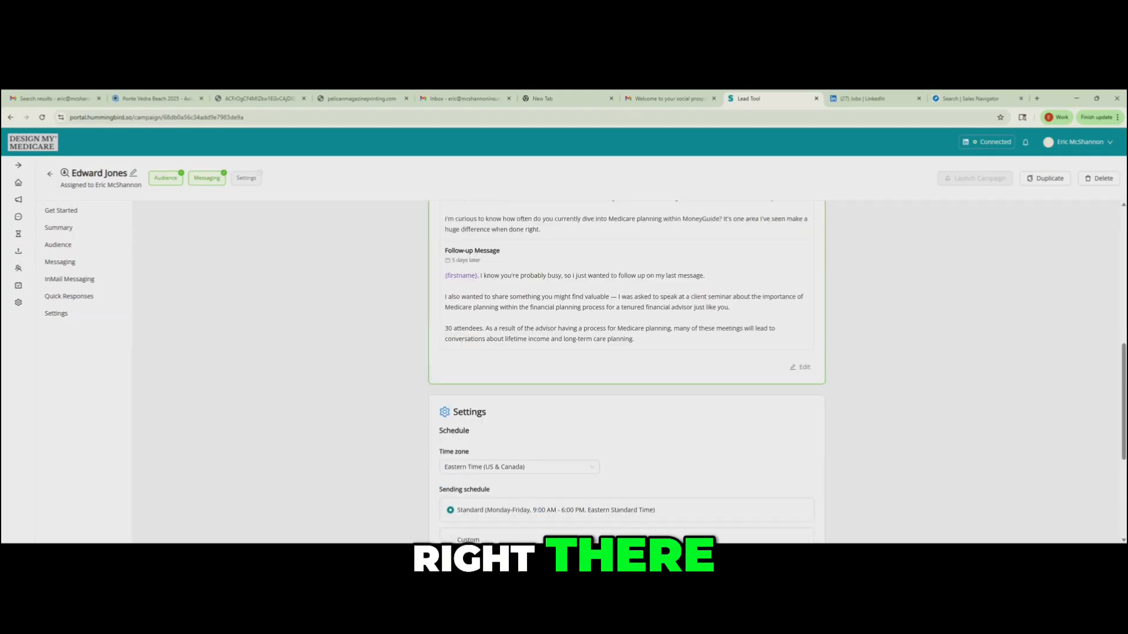
{"action": "scroll", "coordinate": [626, 371], "scroll_direction": "up", "scroll_amount": 5}
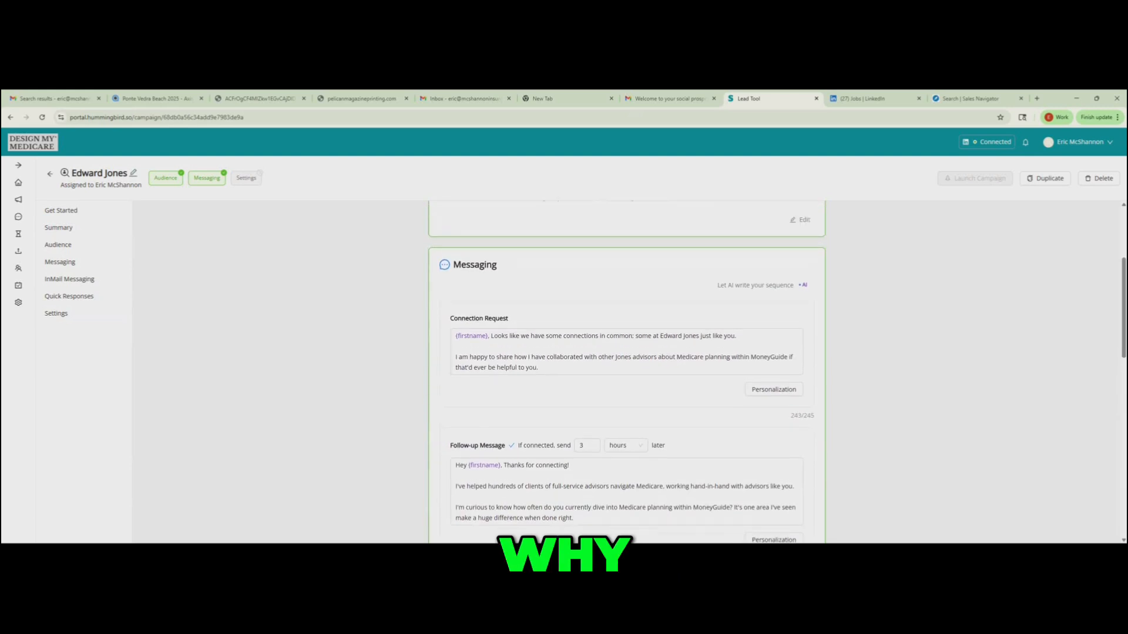
{"action": "scroll", "coordinate": [626, 371], "scroll_direction": "up", "scroll_amount": 2}
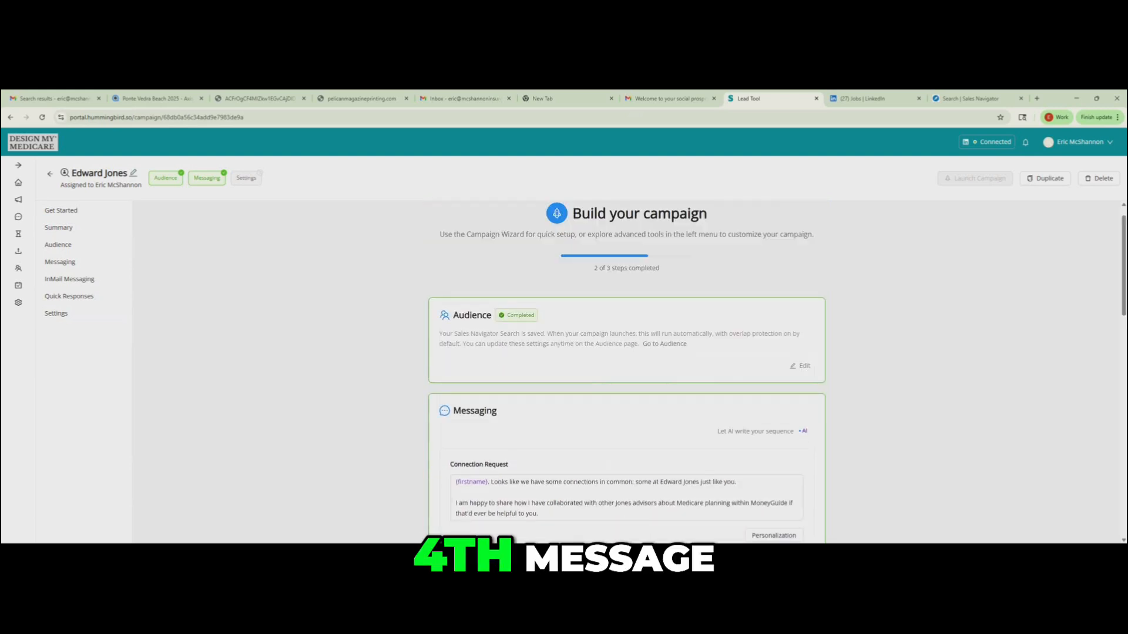
{"action": "scroll", "coordinate": [627, 372], "scroll_direction": "down", "scroll_amount": 5}
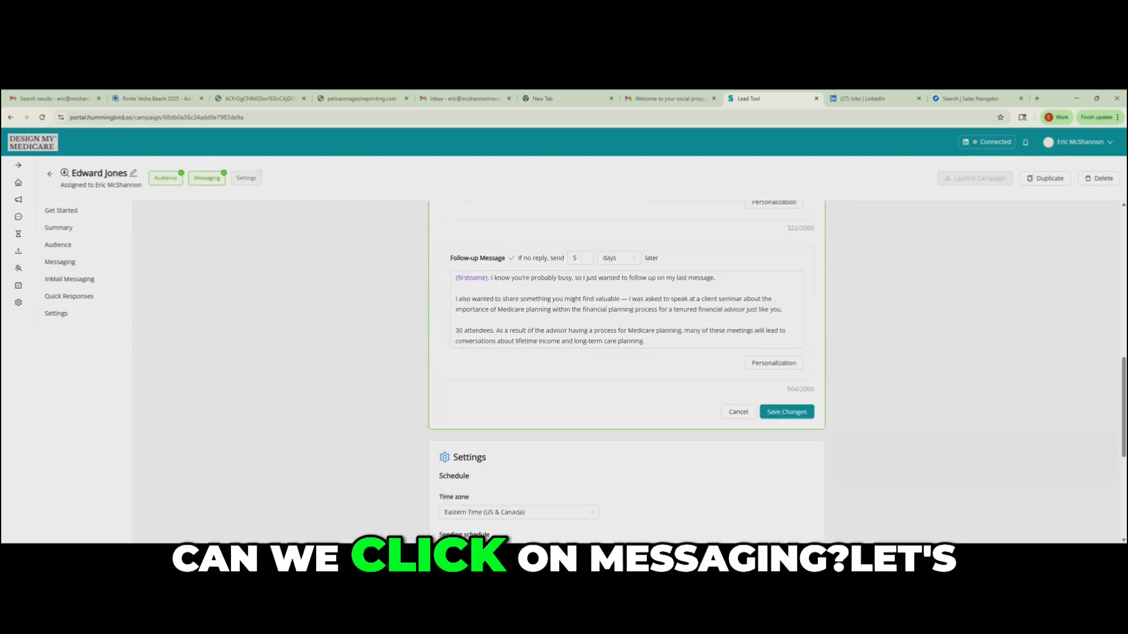
- Open the sequence for editing on the campaign's Messaging page and add another no-reply follow-up message at its end
{"action": "left_click", "coordinate": [60, 262]}
{"action": "scroll", "coordinate": [626, 372], "scroll_direction": "down", "scroll_amount": 2}
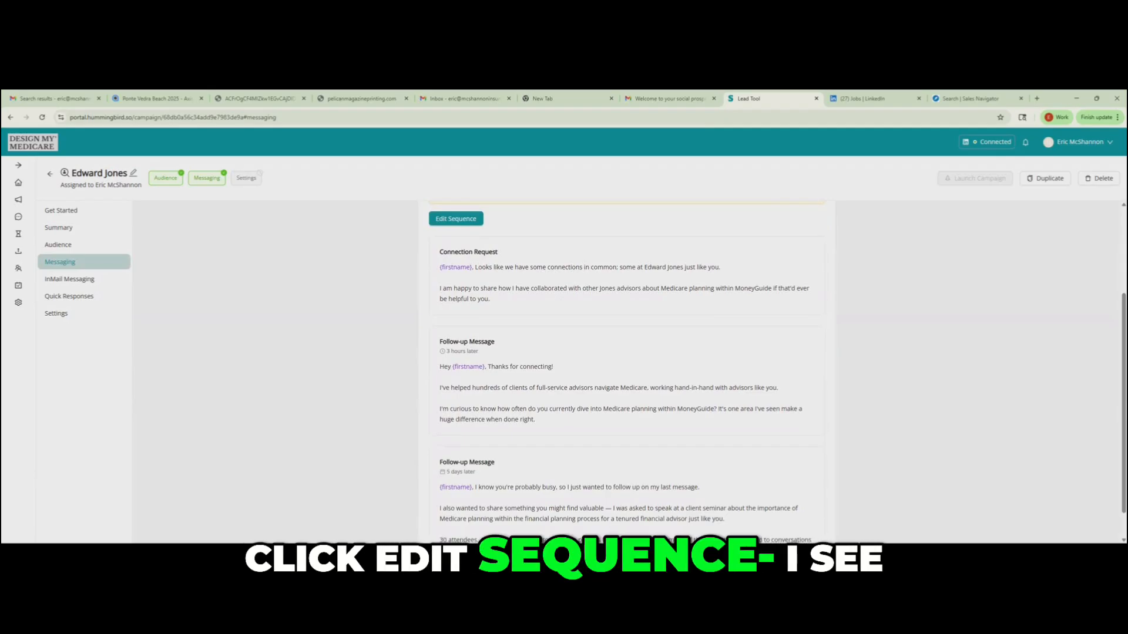
{"action": "left_click", "coordinate": [456, 218]}
{"action": "scroll", "coordinate": [626, 372], "scroll_direction": "down", "scroll_amount": 3}
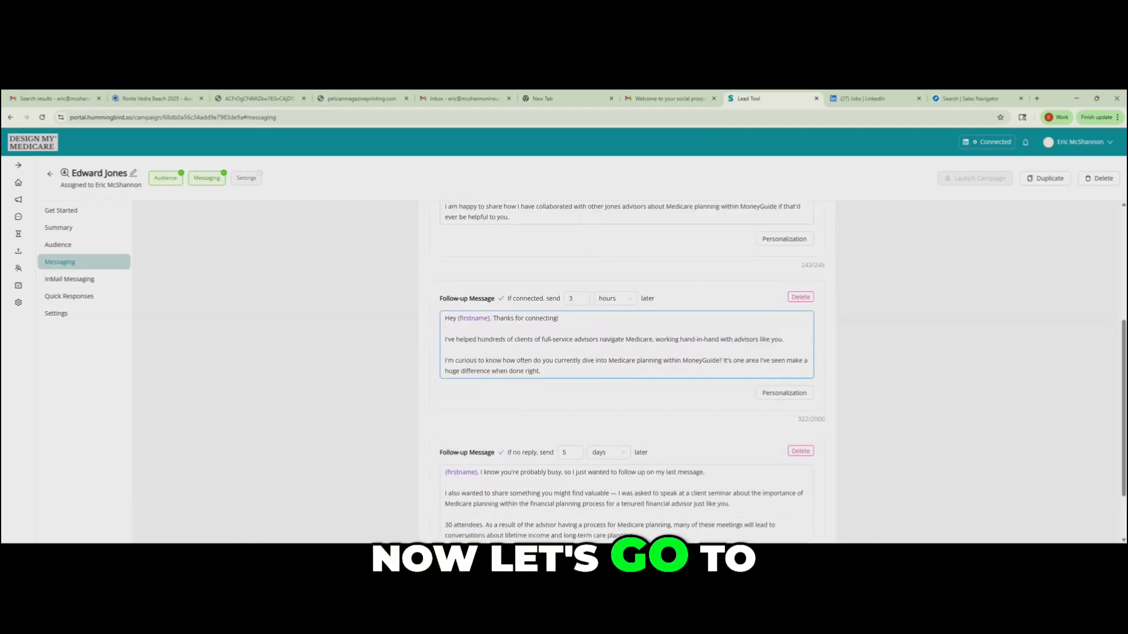
{"action": "left_click", "coordinate": [802, 526]}
{"action": "scroll", "coordinate": [627, 371], "scroll_direction": "down", "scroll_amount": 3}
- Set the new last follow-up message to send 11 days later if there is no reply
{"action": "left_click", "coordinate": [627, 448]}
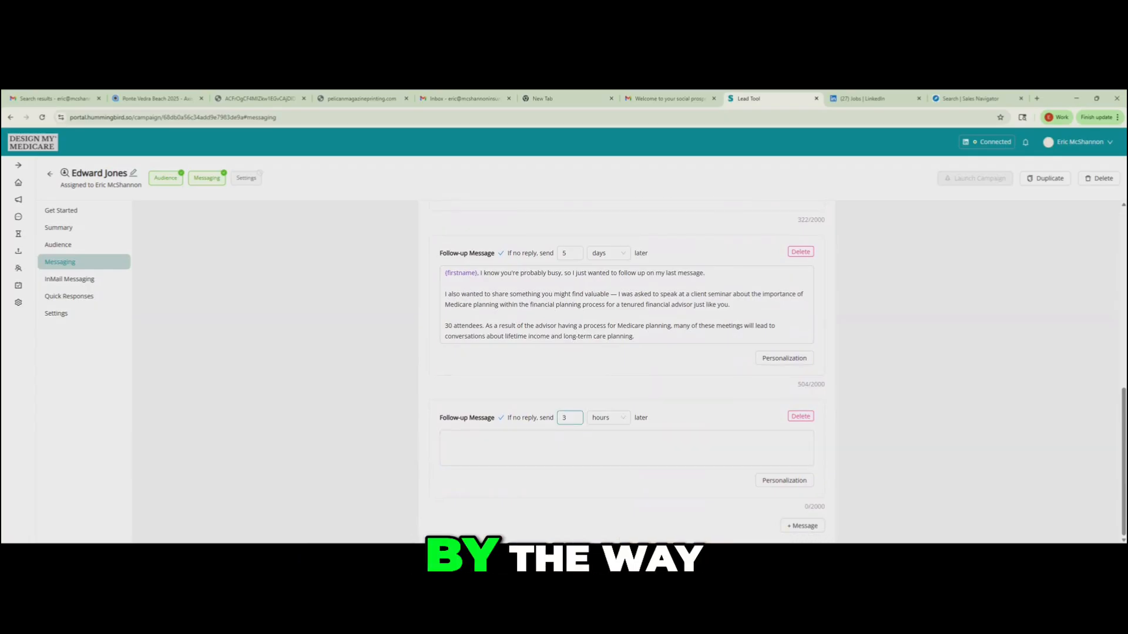
{"action": "left_click", "coordinate": [608, 418]}
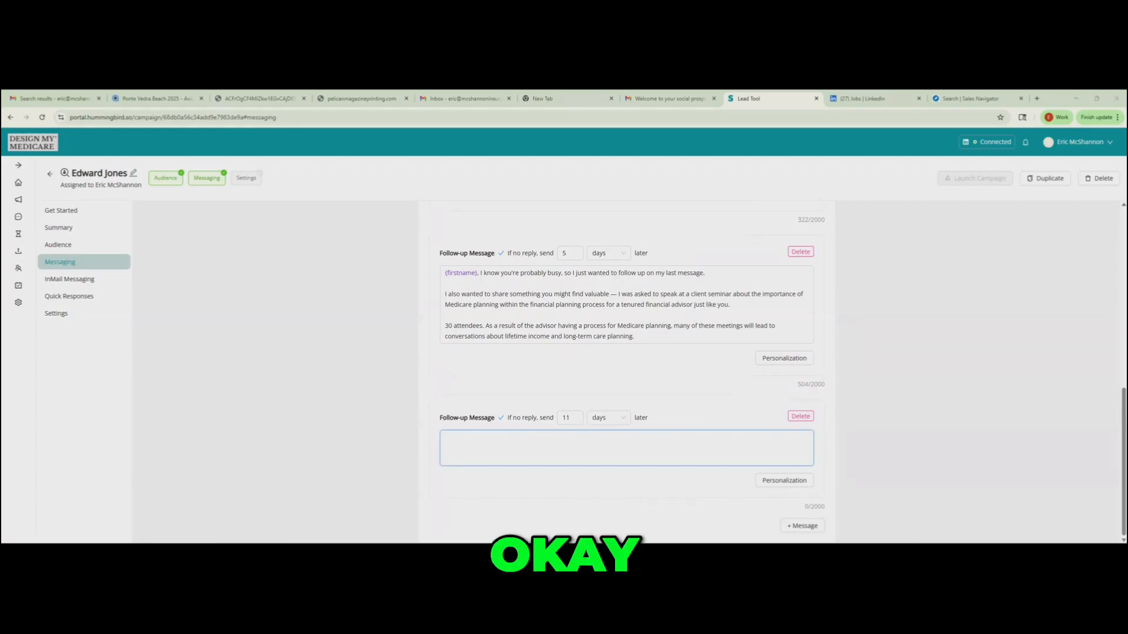
{"action": "type", "text": "{firstname}, I know you're probably busy, so I just wanted to follow up on my last message.  I also wanted to share something you might find valuable — I was asked to speak at a client seminar about the importance of Medicare planning within the financial planning process for a tenured financial advisor just like you.  30 attendees. As a result of the advisor having a process for Medicare planning, many of these meetings will lead to conversations about lifetime income and long-term care planning."}
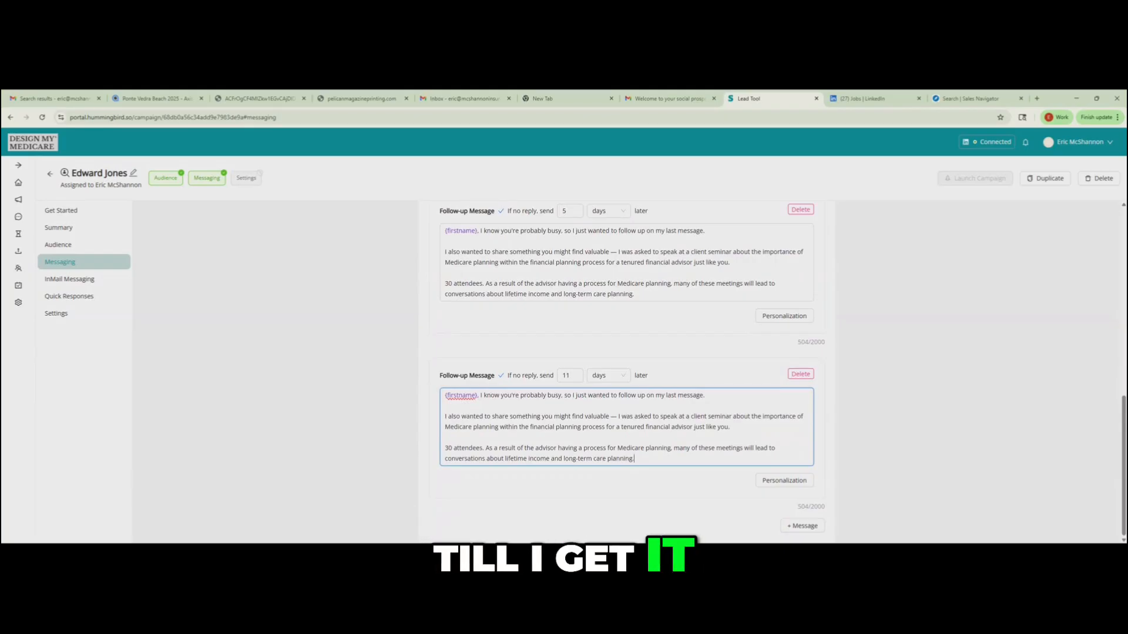
{"action": "key", "text": "ctrl+a"}
{"action": "key", "text": "BackSpace"}
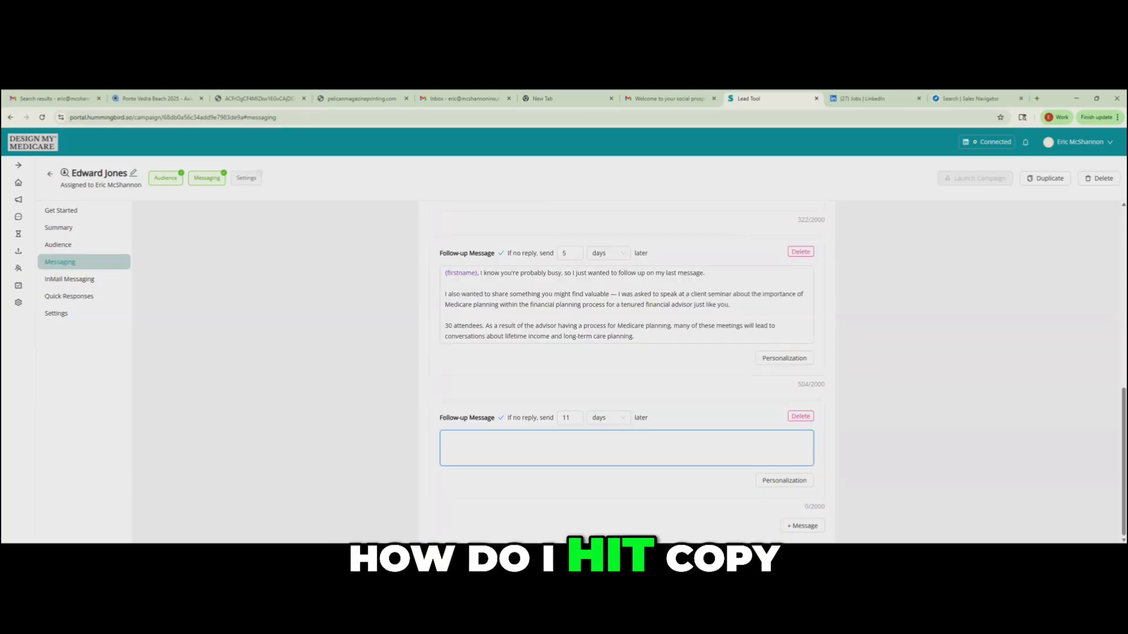
- Copy the prepared "Haven't heard from you. All good." message from the other window into the last follow-up message
{"action": "key", "text": "alt+Tab"}
{"action": "key", "text": "alt+Tab"}
{"action": "type", "text": "Haven't heard from you. All good. No affiliation with any annuity carriers, but several companies DO have a GREAT piece on allocating an asset NOW to create lifetime income to pay for the lifetime monthly premiums that come with any great Medicare package.  Happy to swap ideas on this if you'd like. Here's my scheduling link. Have a great day {firstname}!  https://calendly.com/your-name"}
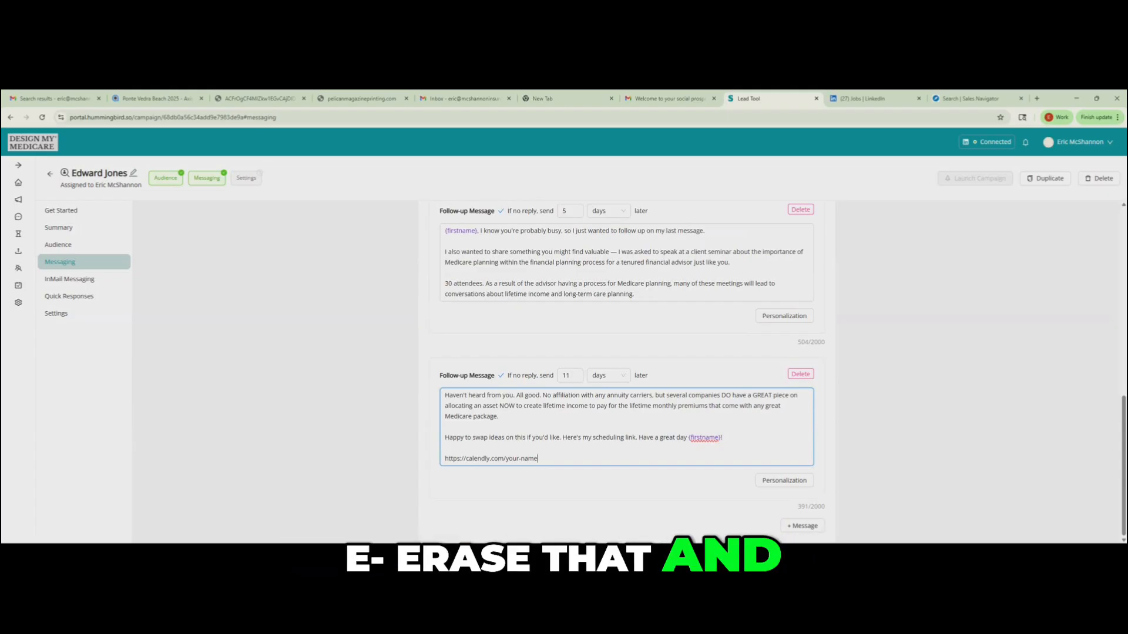
- Remove the placeholder Calendly link from the end of the last follow-up message and save the sequence
{"action": "triple_click", "coordinate": [491, 459]}
{"action": "key", "text": "BackSpace"}
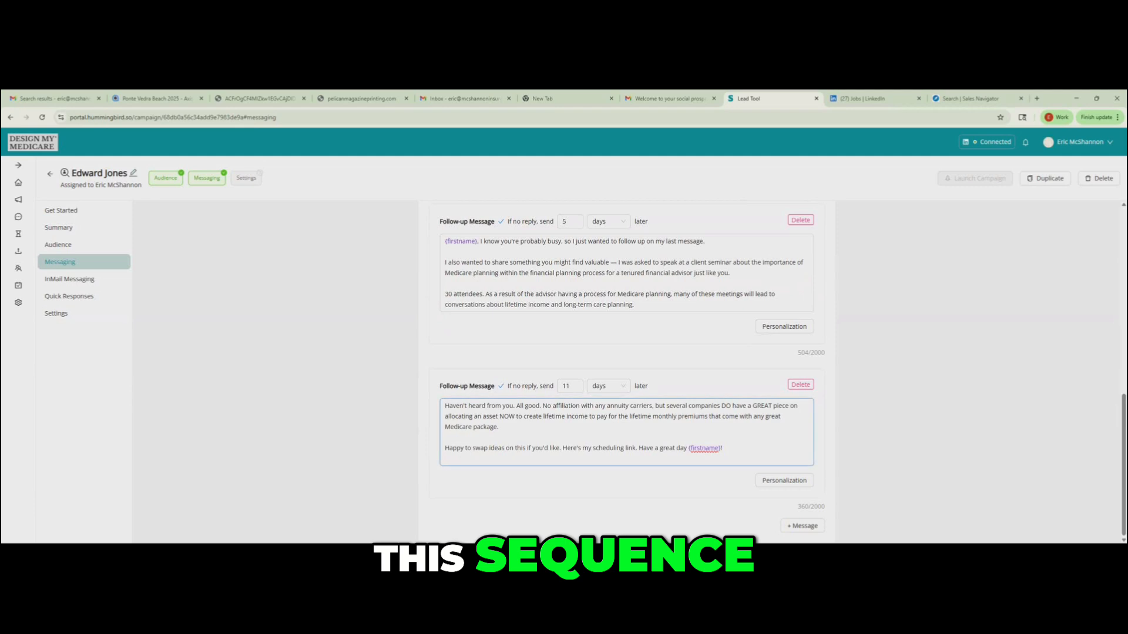
{"action": "scroll", "coordinate": [626, 372], "scroll_direction": "up", "scroll_amount": 10}
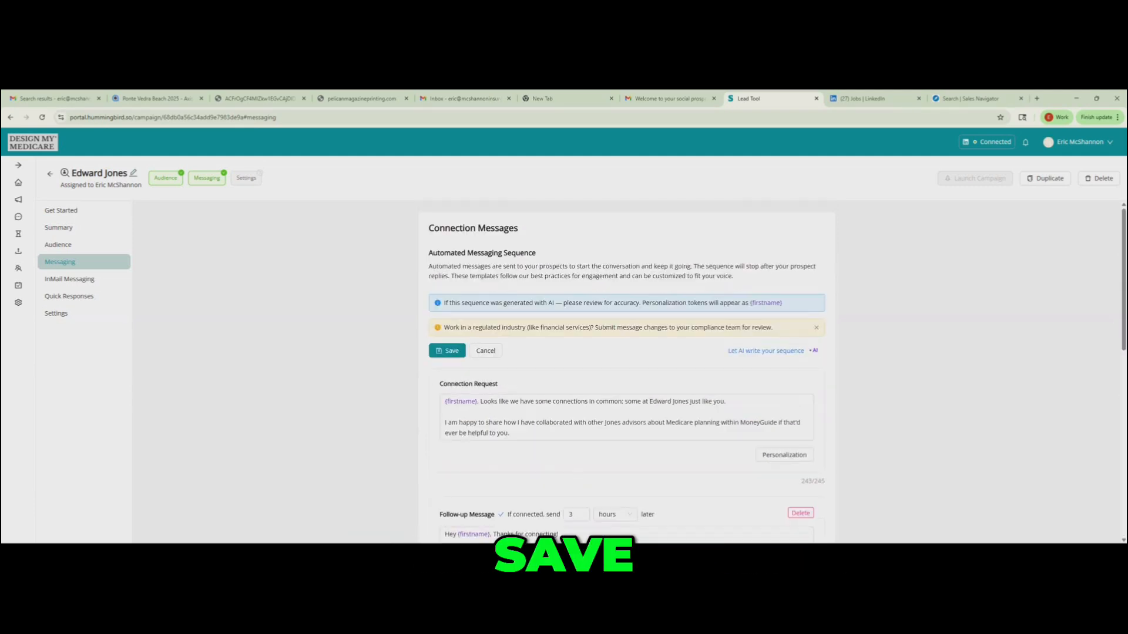
{"action": "left_click", "coordinate": [447, 351]}
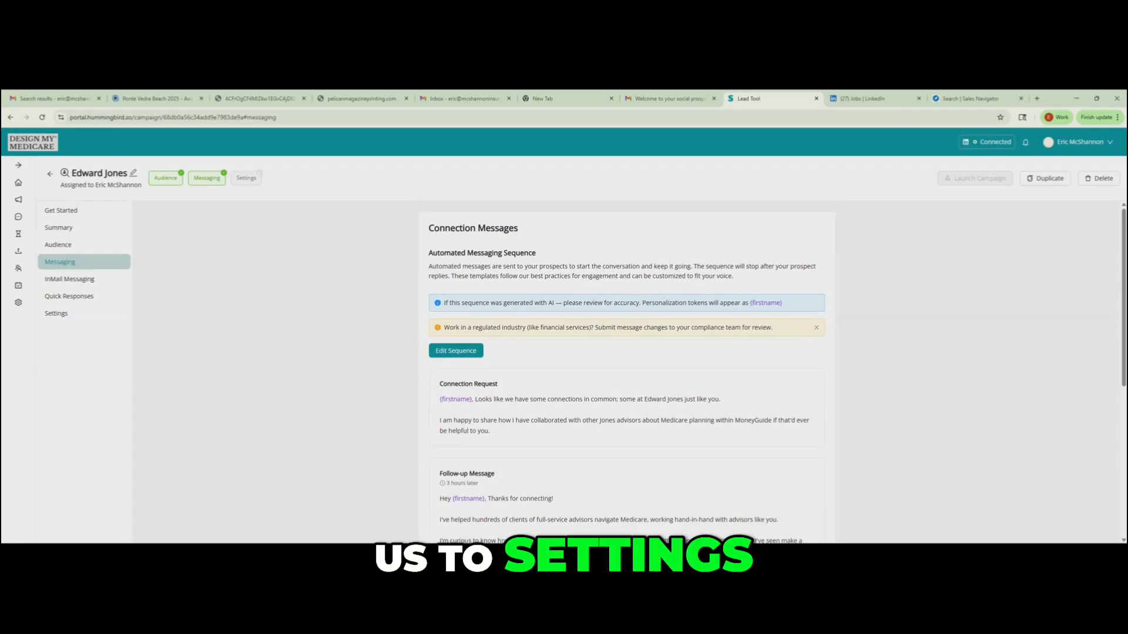
- Look over the saved follow-up messages and open the campaign's Settings page
{"action": "scroll", "coordinate": [625, 370], "scroll_direction": "down", "scroll_amount": 5}
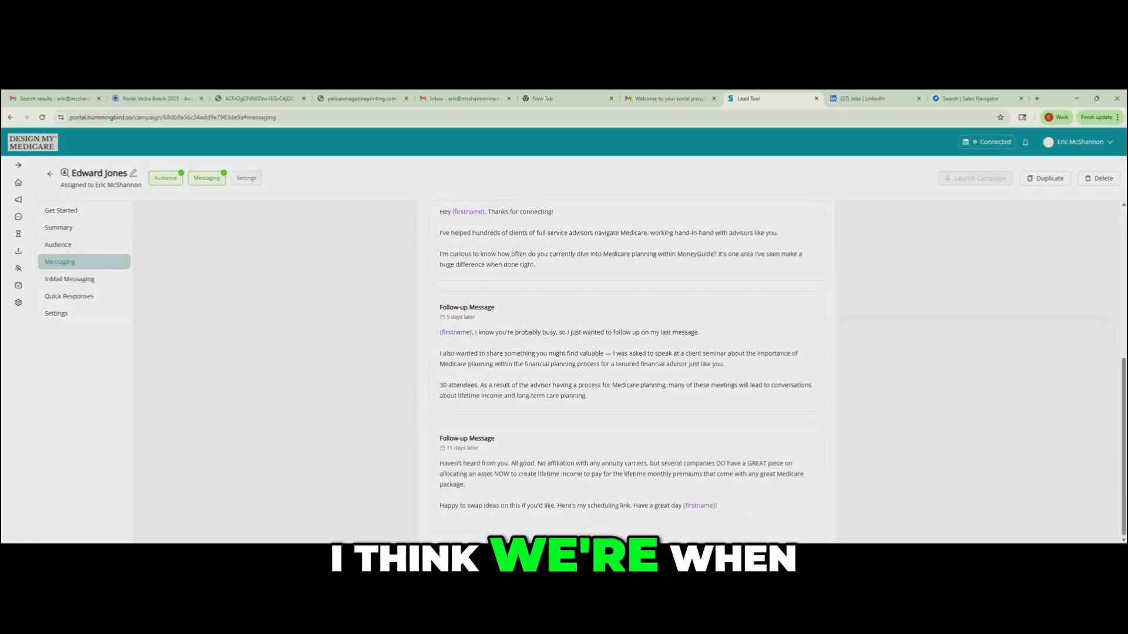
{"action": "left_click", "coordinate": [61, 210]}
{"action": "left_click", "coordinate": [56, 314]}
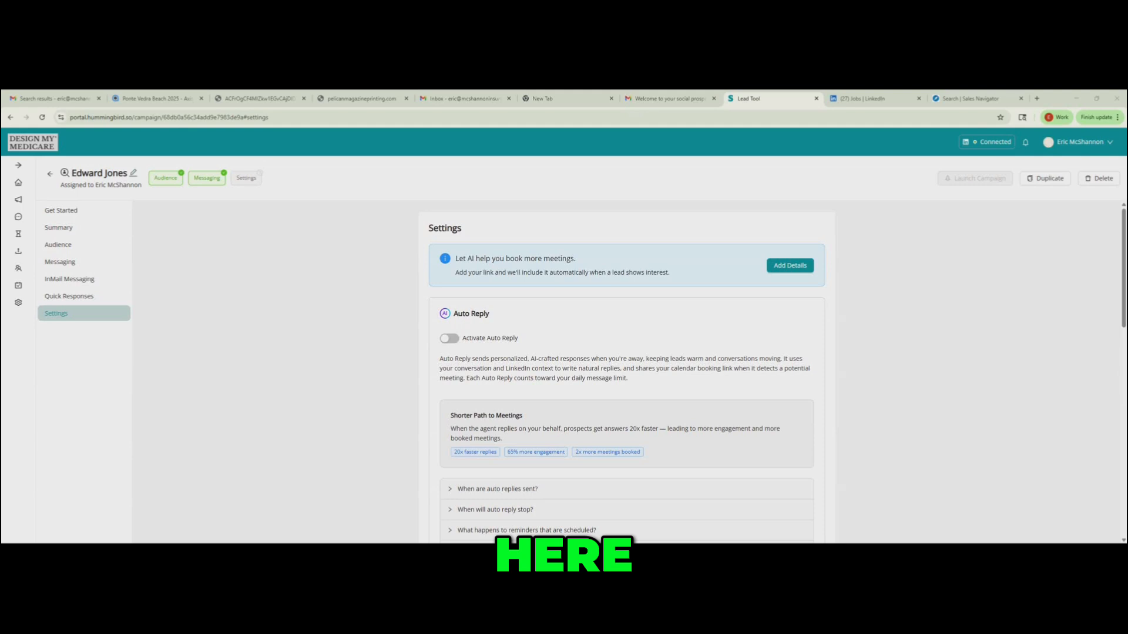
- Reopen the message sequence for editing, add the real scheduling link at the end of the last follow-up message and save
{"action": "left_click", "coordinate": [68, 262]}
{"action": "scroll", "coordinate": [626, 376], "scroll_direction": "down", "scroll_amount": 10}
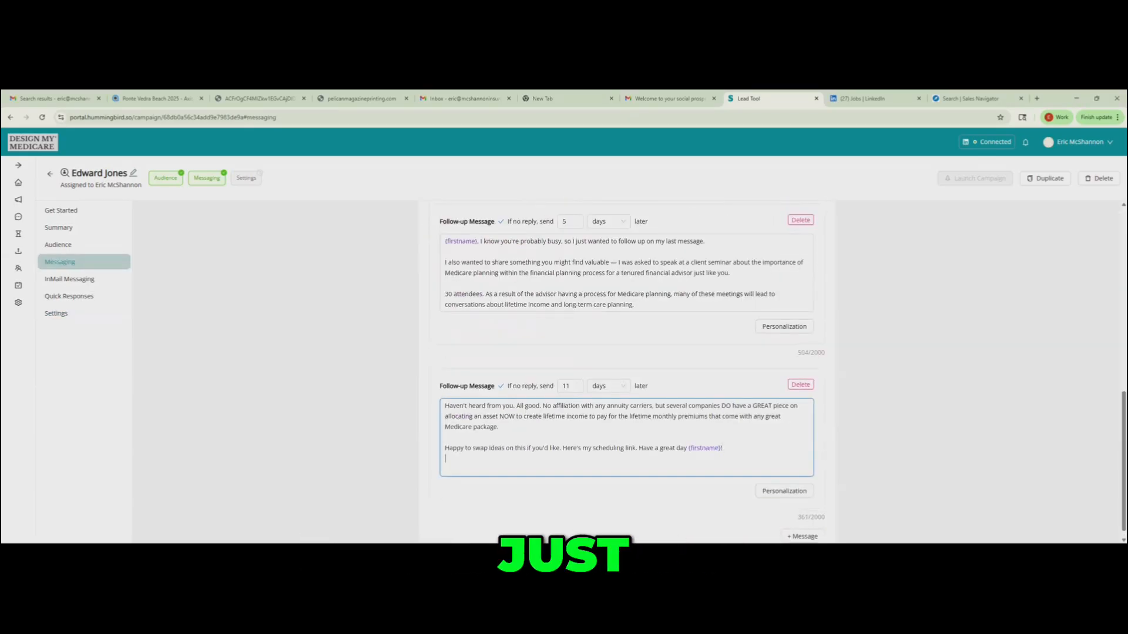
{"action": "key", "text": "Return"}
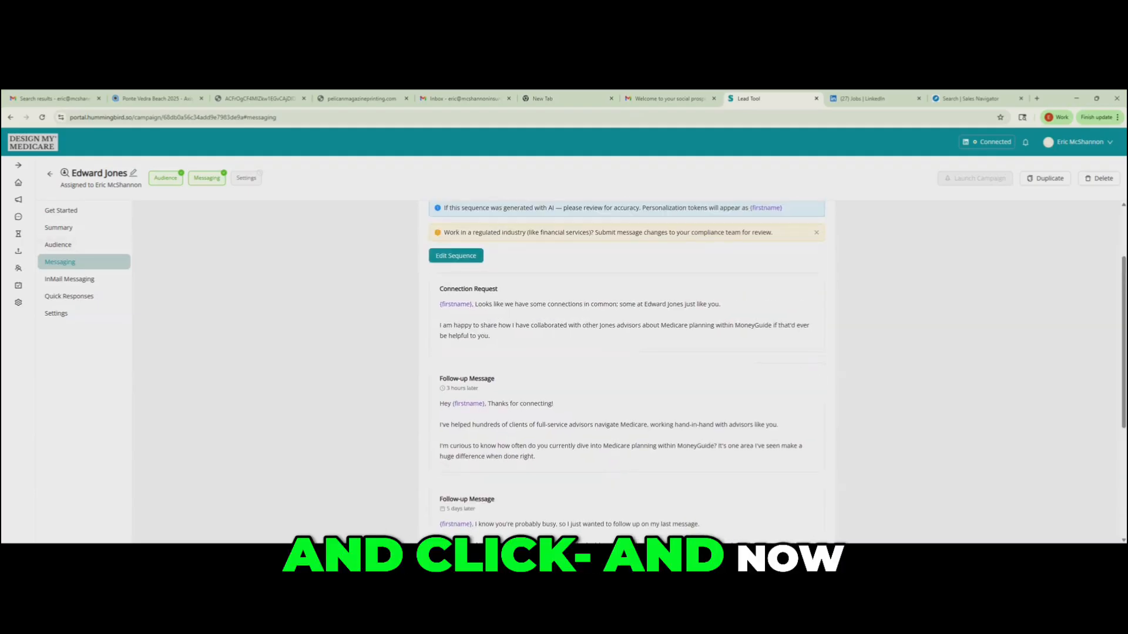
- Add the personal Calendly booking link to the campaign's settings as its calendar booking link
{"action": "left_click", "coordinate": [57, 314]}
{"action": "scroll", "coordinate": [626, 376], "scroll_direction": "up", "scroll_amount": 2}
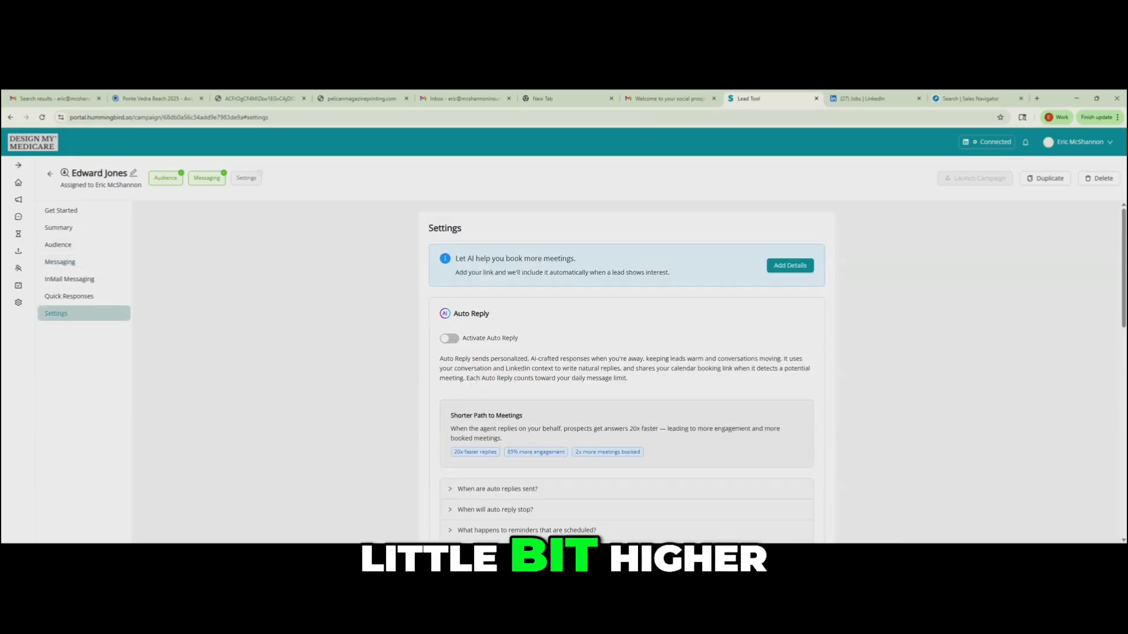
{"action": "left_click", "coordinate": [790, 266]}
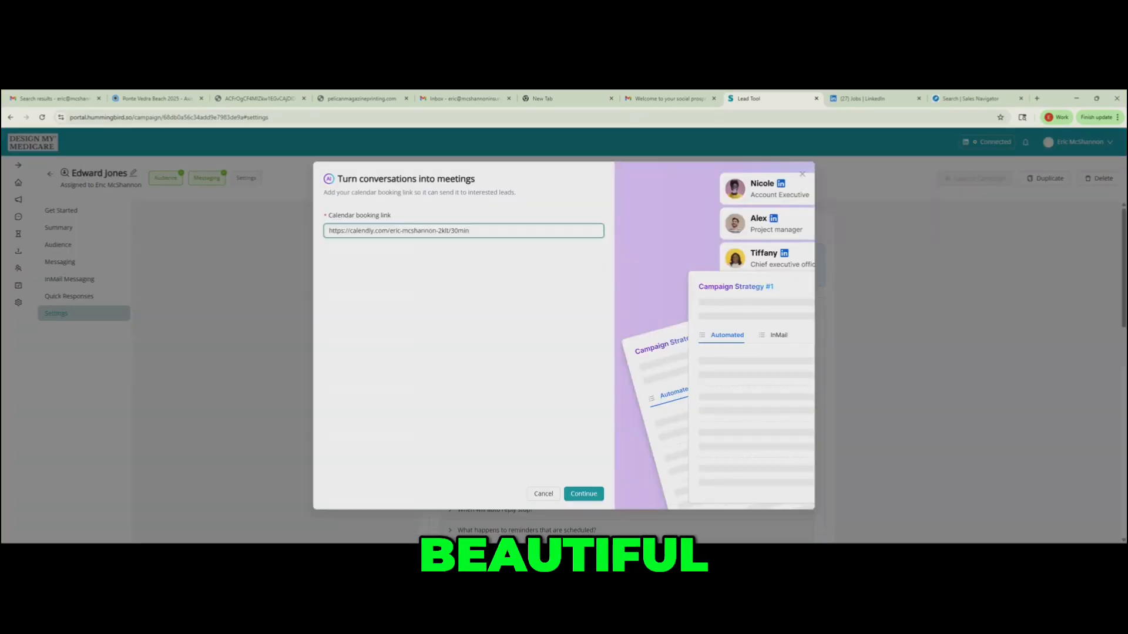
{"action": "left_click", "coordinate": [584, 494]}
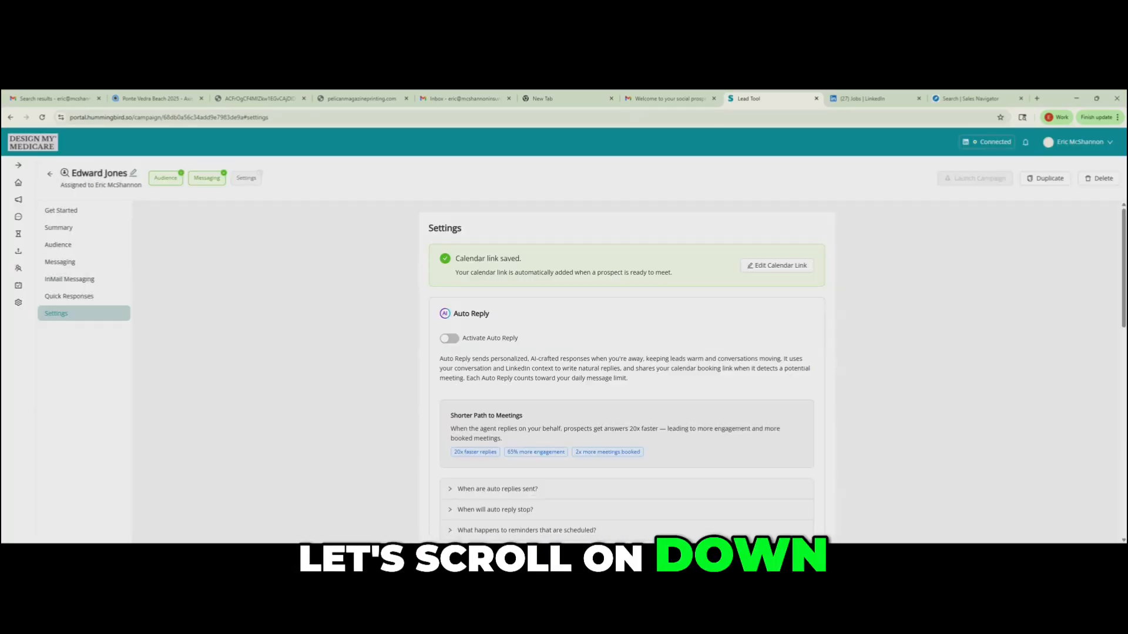
- Set the campaign's monthly invites allocation to 400 and save it
{"action": "scroll", "coordinate": [626, 376], "scroll_direction": "down", "scroll_amount": 5}
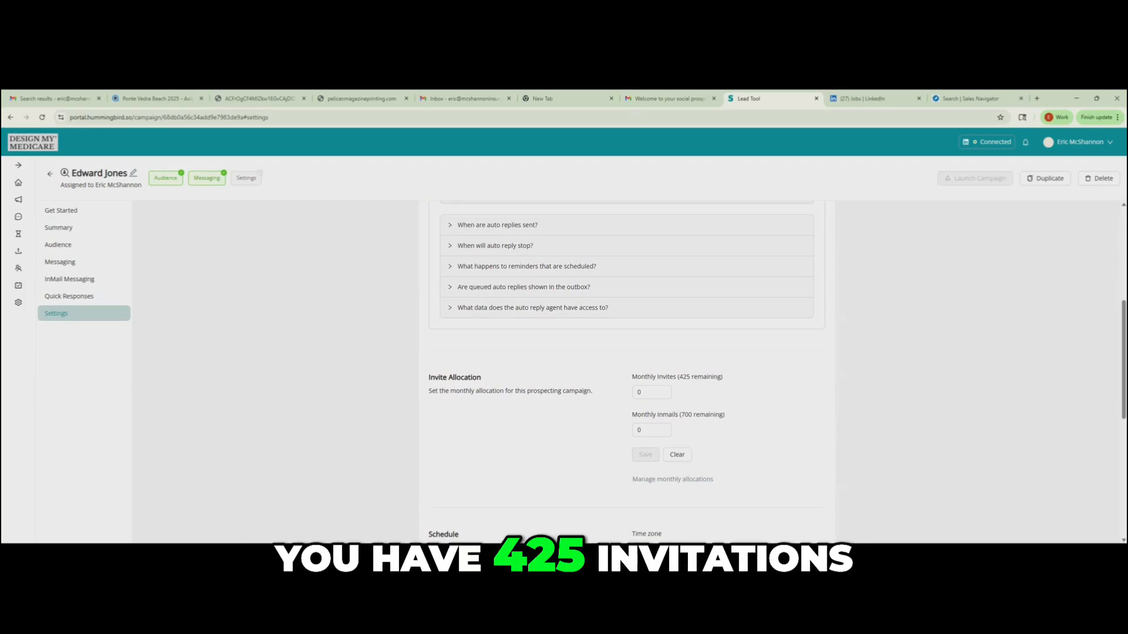
{"action": "left_click_drag", "start_coordinate": [680, 377], "coordinate": [723, 377]}
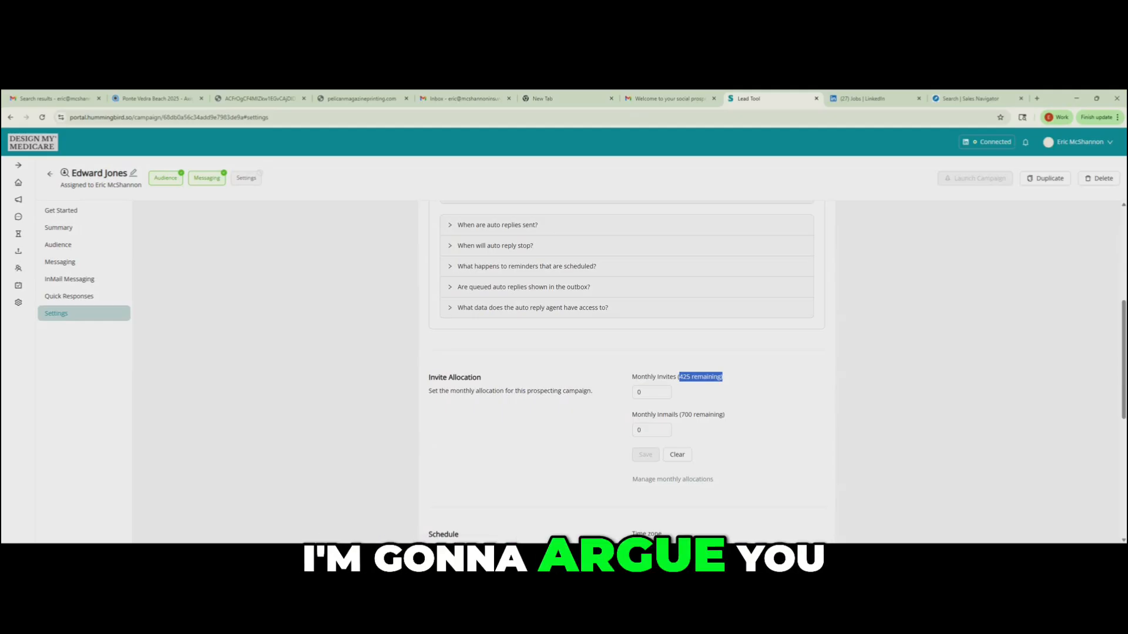
{"action": "left_click_drag", "start_coordinate": [649, 392], "coordinate": [628, 392]}
{"action": "type", "text": "400"}
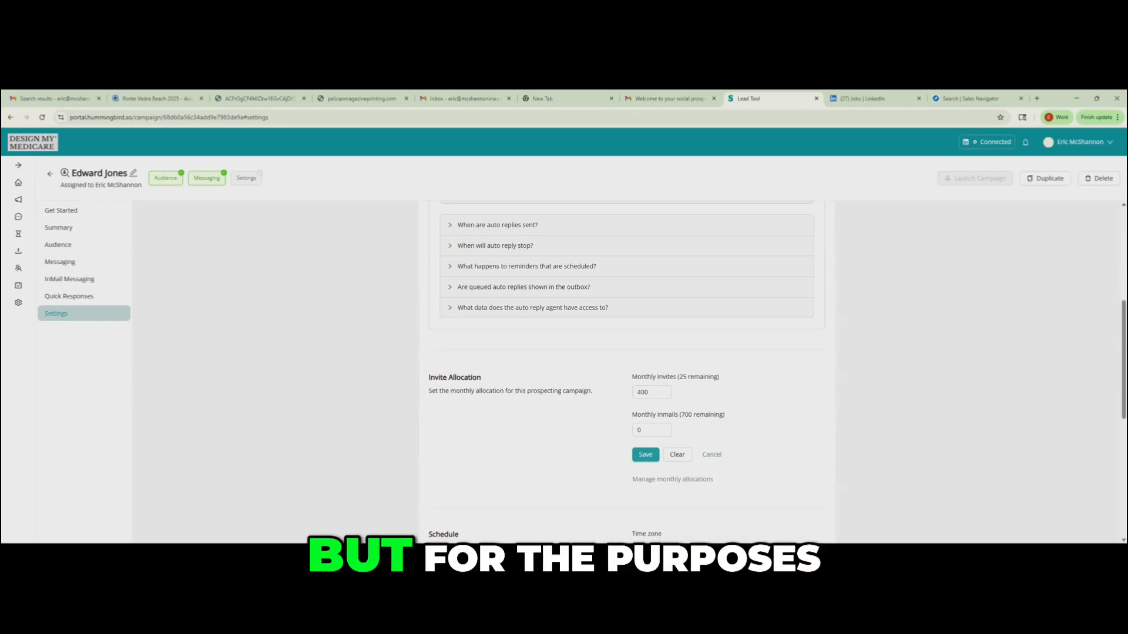
{"action": "left_click", "coordinate": [646, 455]}
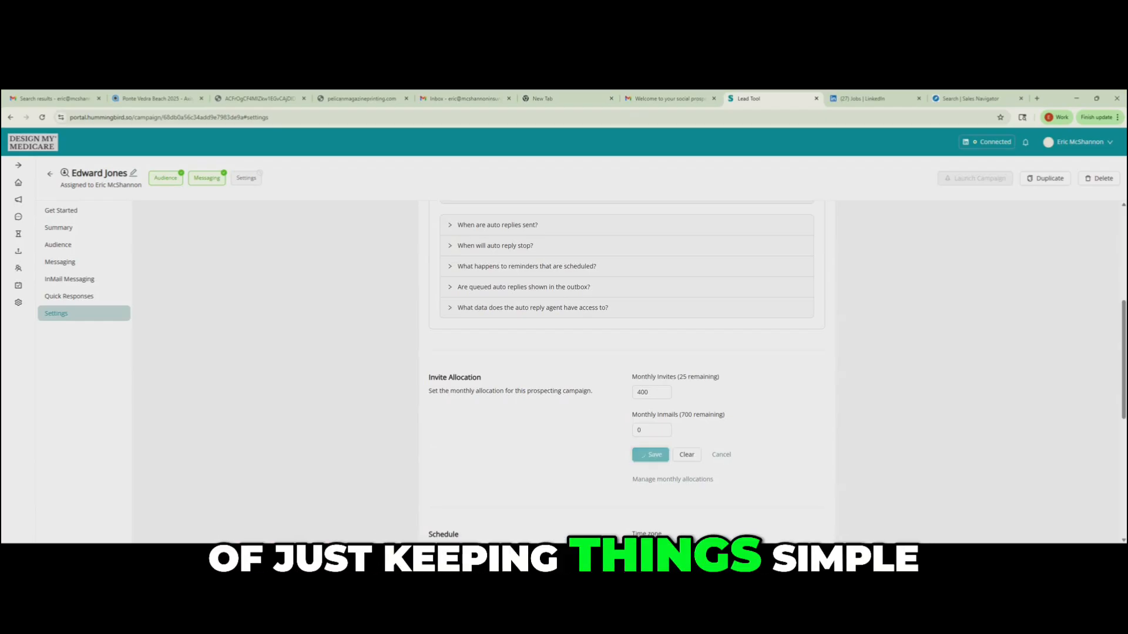
- Set the campaign schedule's time zone to Central Time (US & Canada) and save it
{"action": "scroll", "coordinate": [626, 370], "scroll_direction": "down", "scroll_amount": 3}
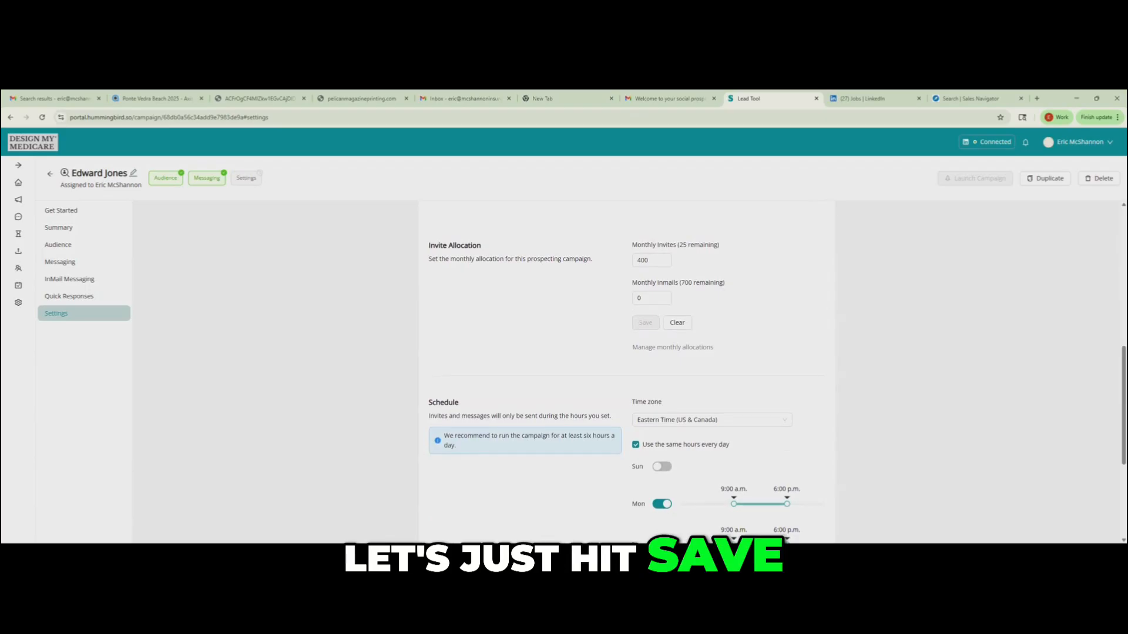
{"action": "left_click", "coordinate": [711, 420]}
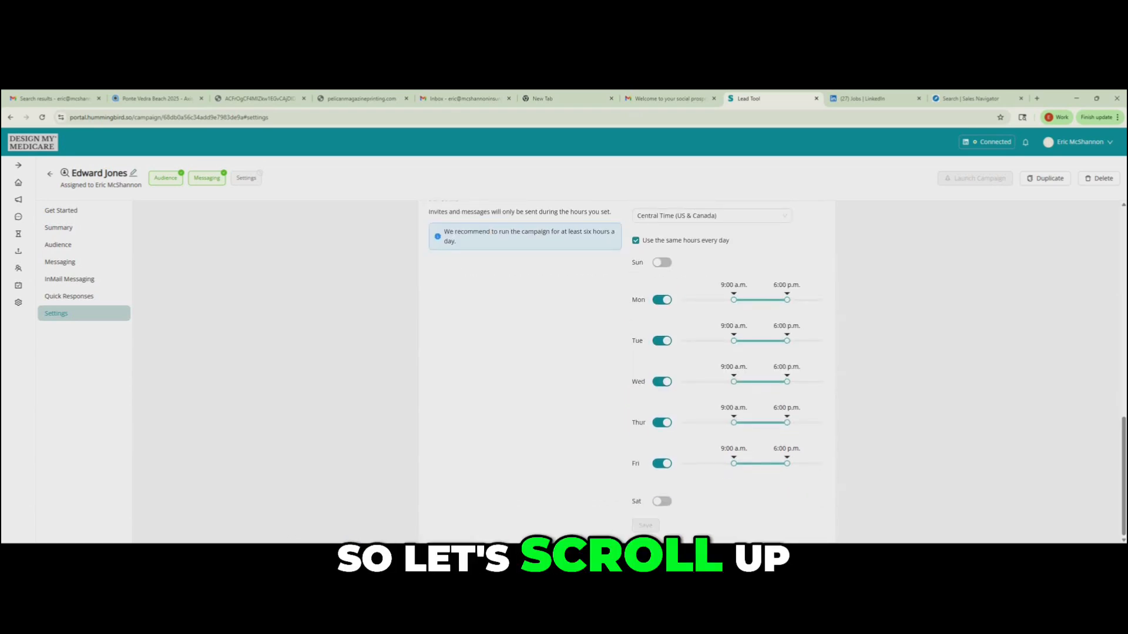
- Switch Auto Reply on and off again in the campaign's settings
{"action": "scroll", "coordinate": [775, 370], "scroll_direction": "up", "scroll_amount": 2}
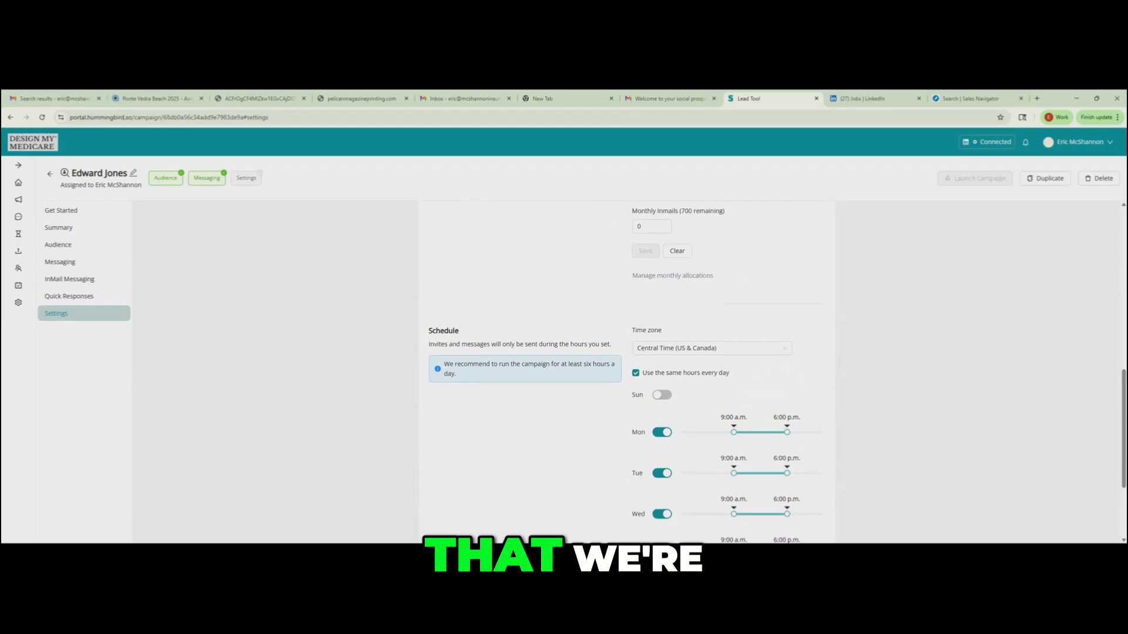
{"action": "scroll", "coordinate": [623, 353], "scroll_direction": "up", "scroll_amount": 6}
{"action": "scroll", "coordinate": [626, 370], "scroll_direction": "up", "scroll_amount": 1}
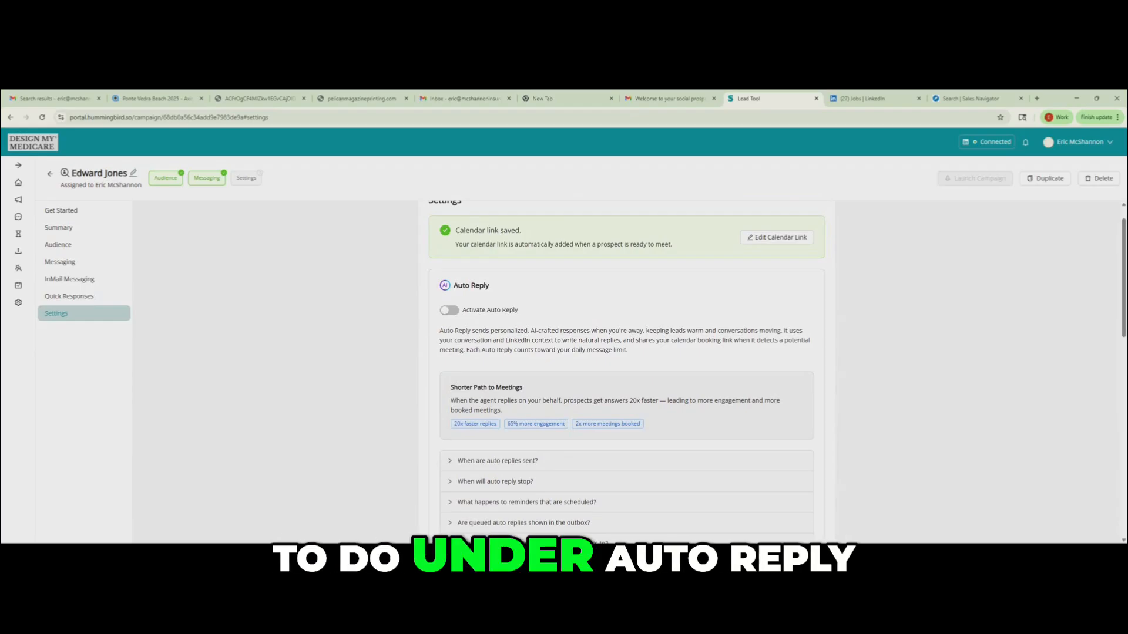
{"action": "scroll", "coordinate": [626, 370], "scroll_direction": "up", "scroll_amount": 1}
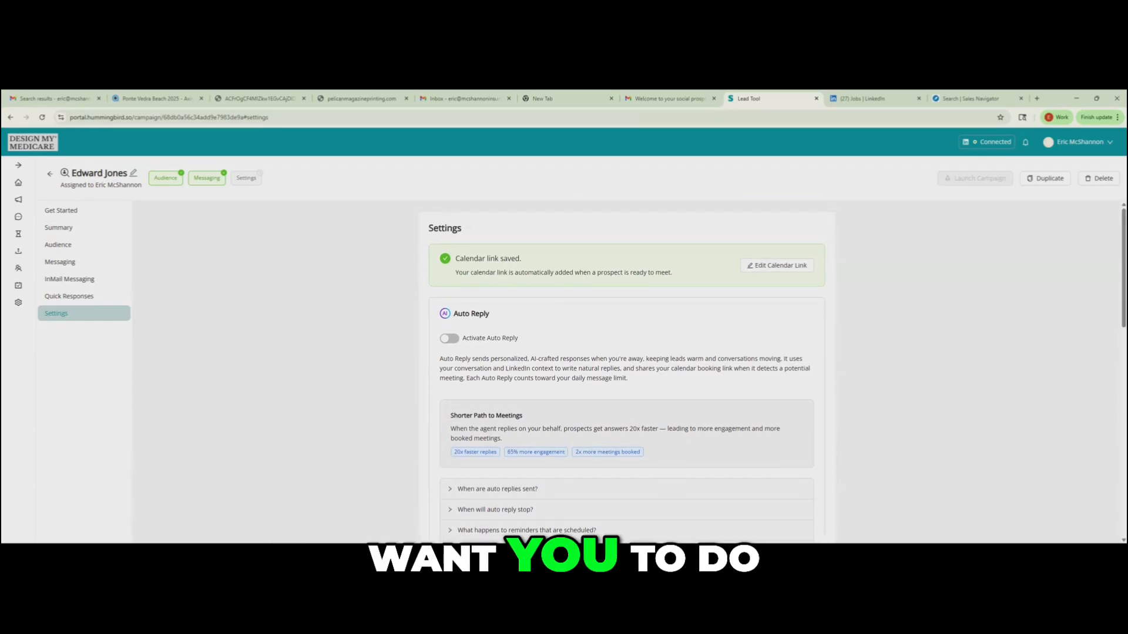
{"action": "left_click", "coordinate": [450, 339]}
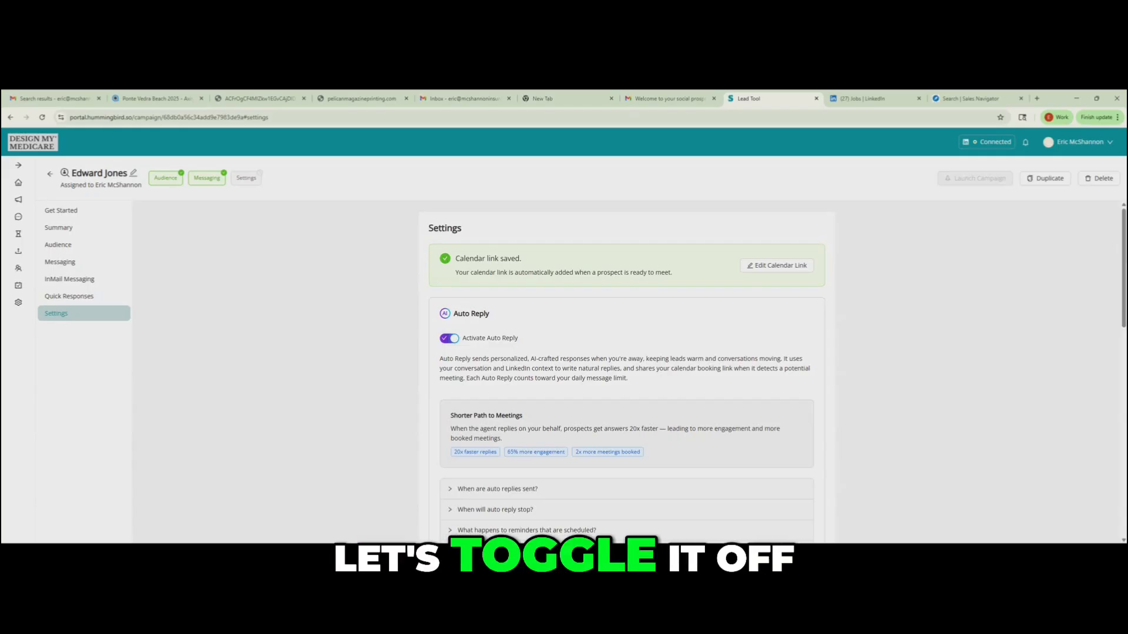
{"action": "left_click", "coordinate": [449, 339]}
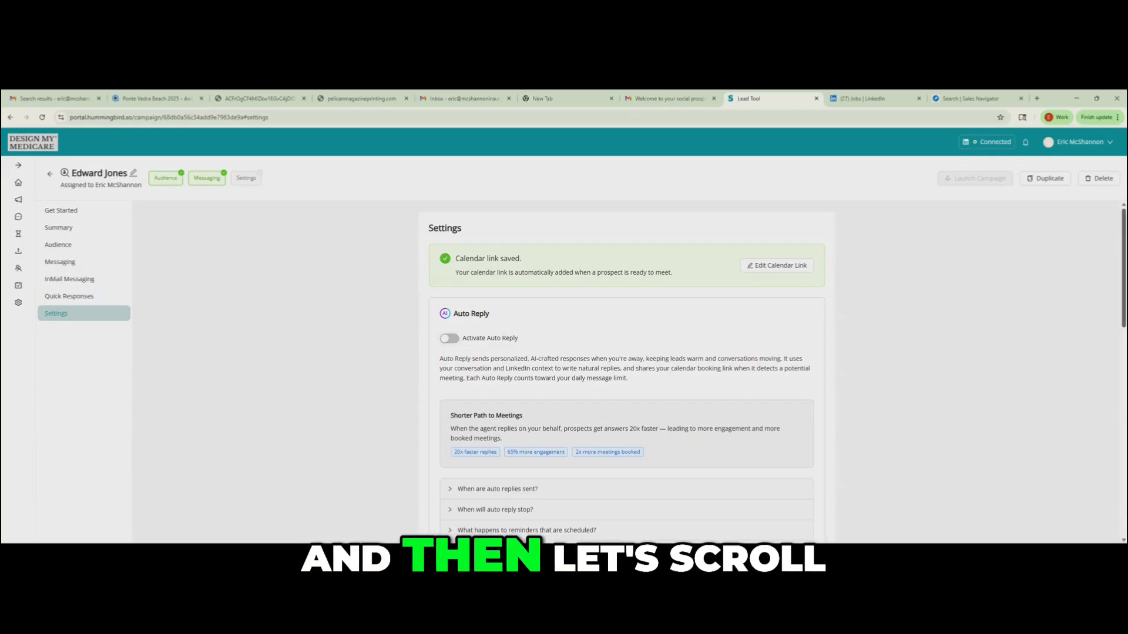
- Set the Monday to Friday sending hours to end at 5:30 p.m. and save the schedule
{"action": "scroll", "coordinate": [626, 370], "scroll_direction": "down", "scroll_amount": 4}
{"action": "scroll", "coordinate": [626, 370], "scroll_direction": "down", "scroll_amount": 5}
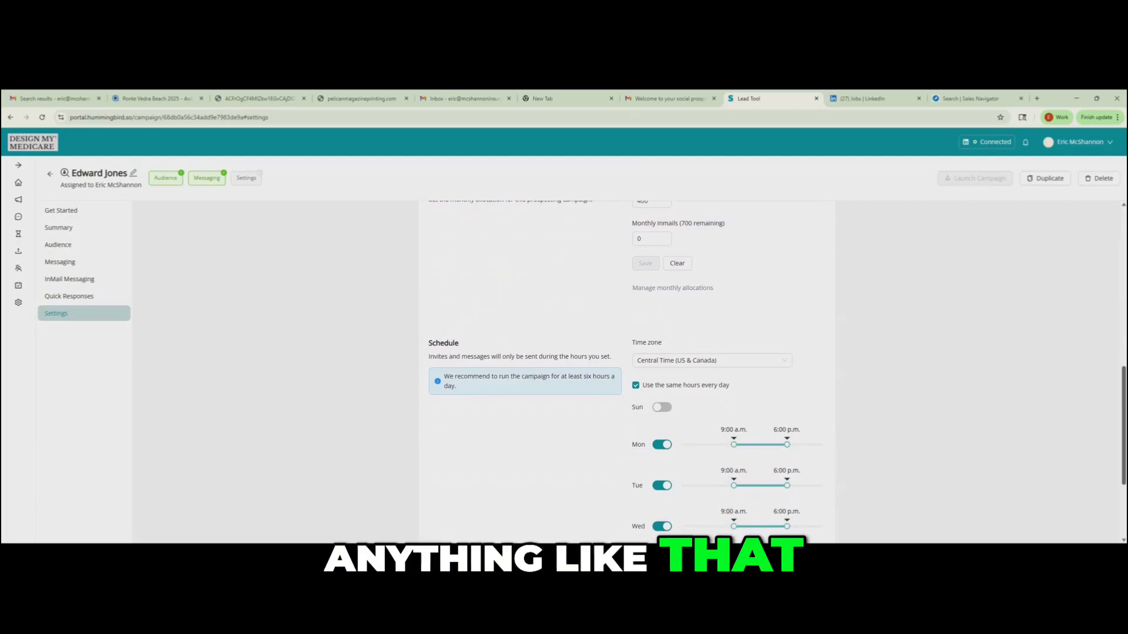
{"action": "scroll", "coordinate": [625, 370], "scroll_direction": "down", "scroll_amount": 3}
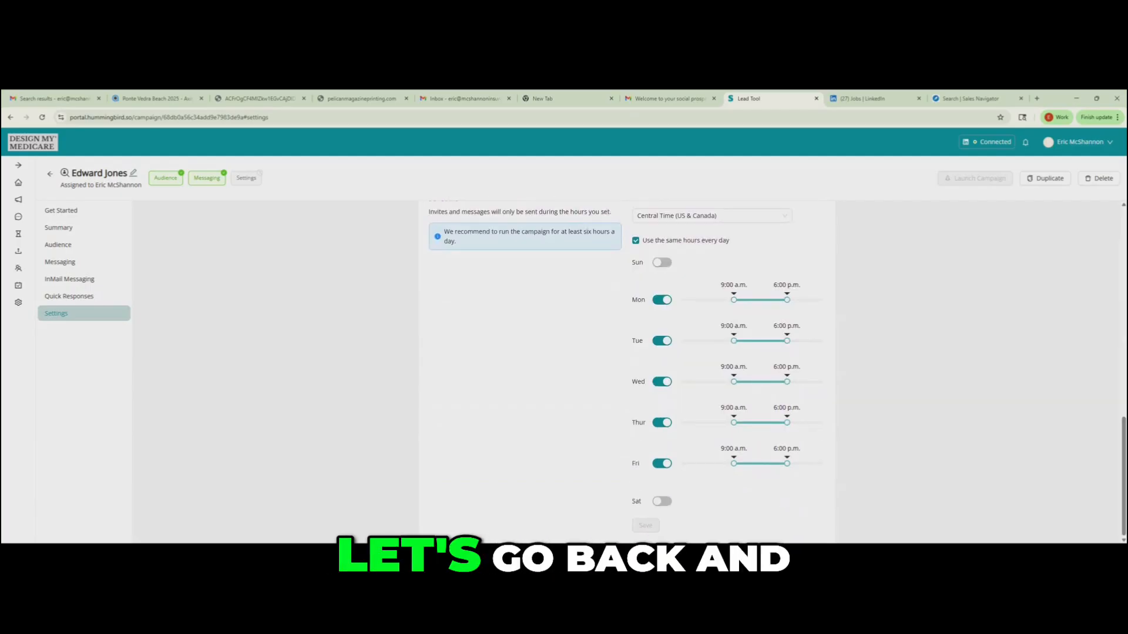
{"action": "mouse_move", "coordinate": [454, 231]}
{"action": "left_mouse_down"}
{"action": "mouse_move", "coordinate": [518, 231]}
{"action": "mouse_move", "coordinate": [456, 242]}
{"action": "left_mouse_up"}
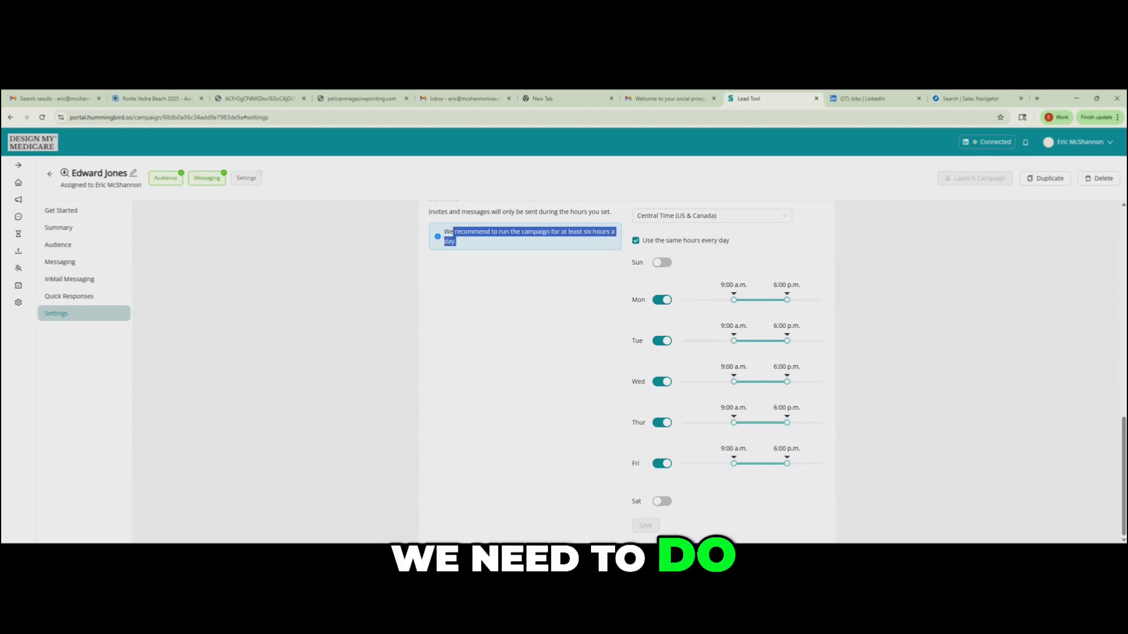
{"action": "scroll", "coordinate": [626, 371], "scroll_direction": "up", "scroll_amount": 3}
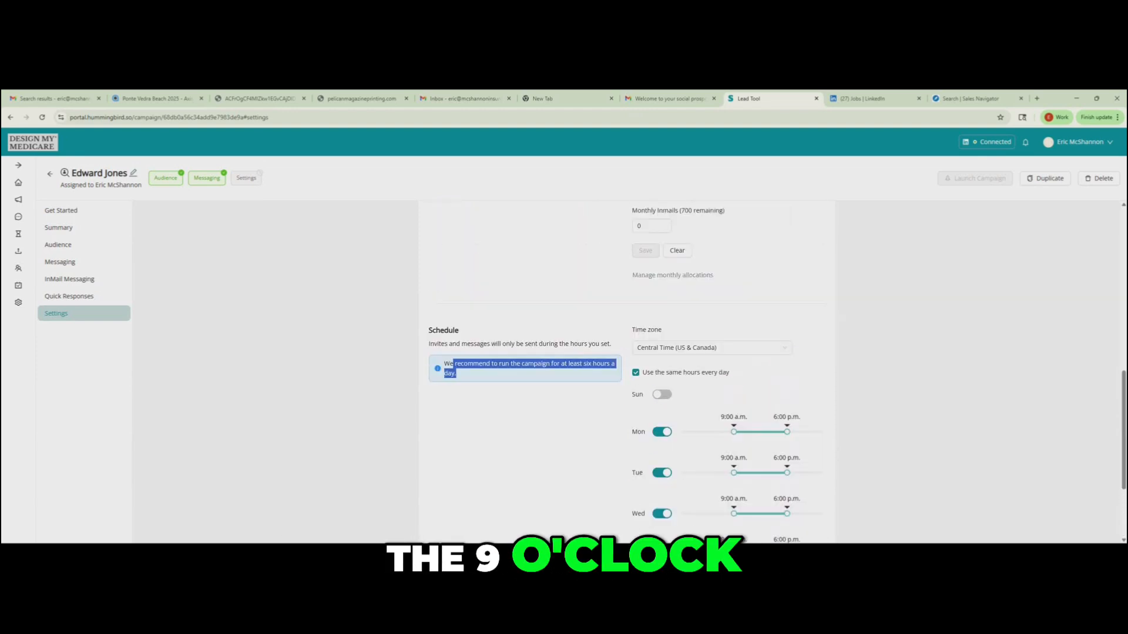
{"action": "scroll", "coordinate": [625, 370], "scroll_direction": "up", "scroll_amount": 2}
{"action": "scroll", "coordinate": [626, 370], "scroll_direction": "down", "scroll_amount": 4}
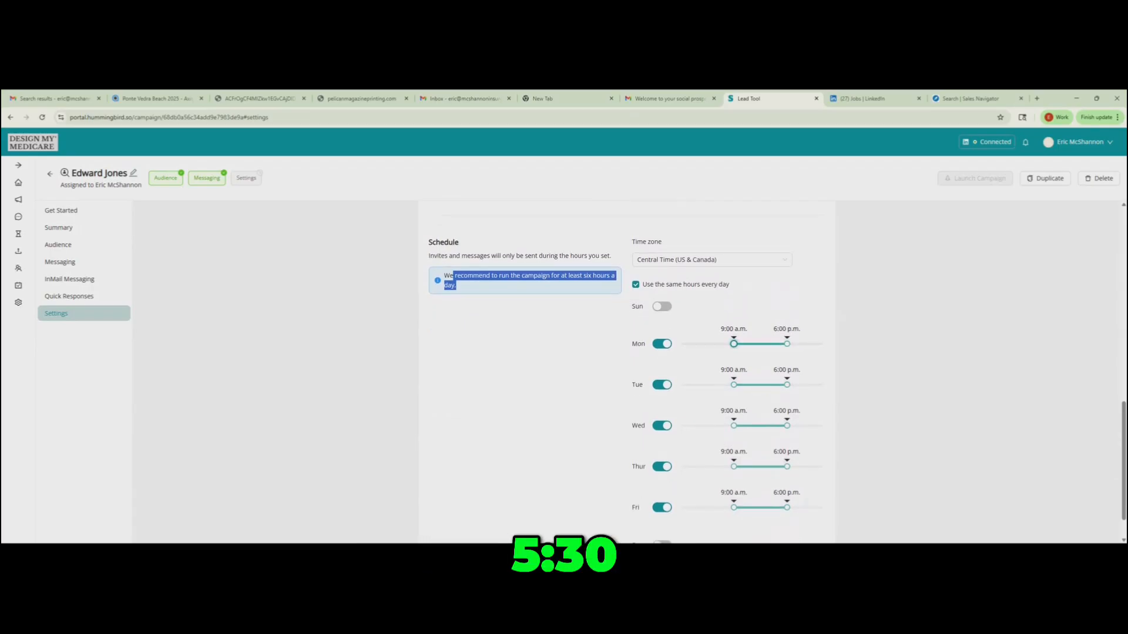
{"action": "left_click_drag", "start_coordinate": [787, 344], "coordinate": [784, 344]}
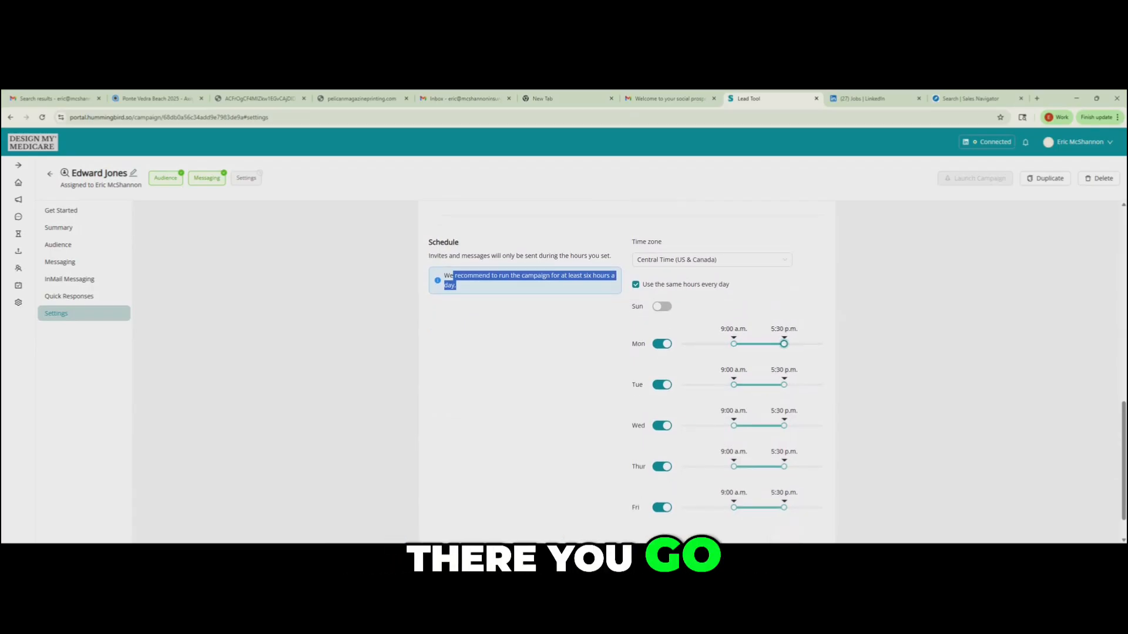
{"action": "scroll", "coordinate": [625, 370], "scroll_direction": "down", "scroll_amount": 1}
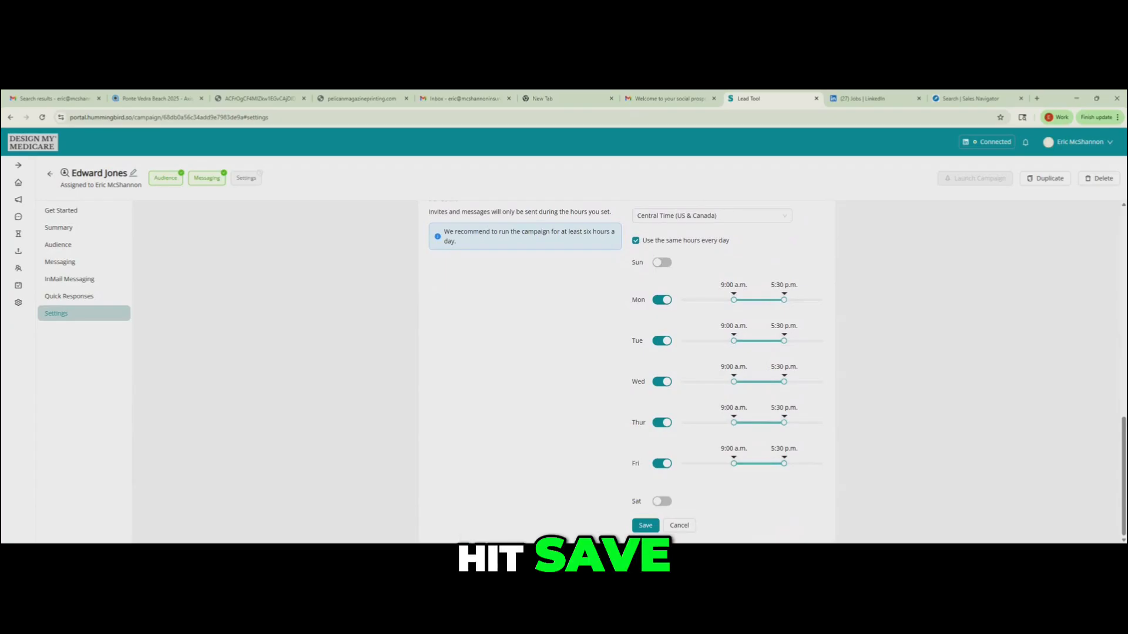
{"action": "left_click", "coordinate": [645, 525]}
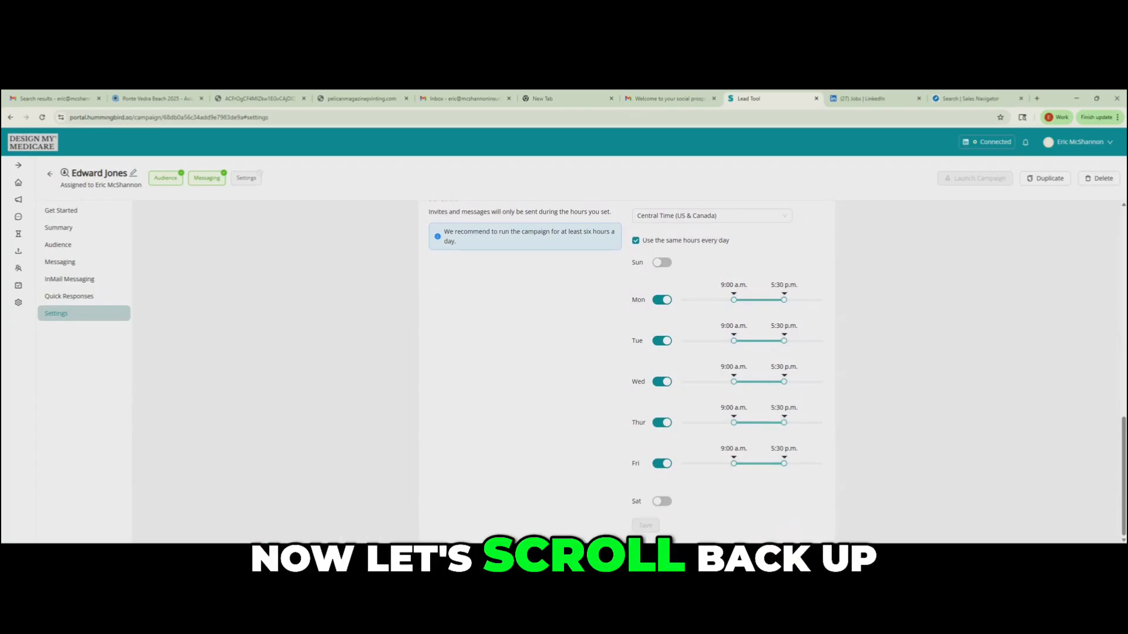
{"action": "scroll", "coordinate": [626, 370], "scroll_direction": "up", "scroll_amount": 10}
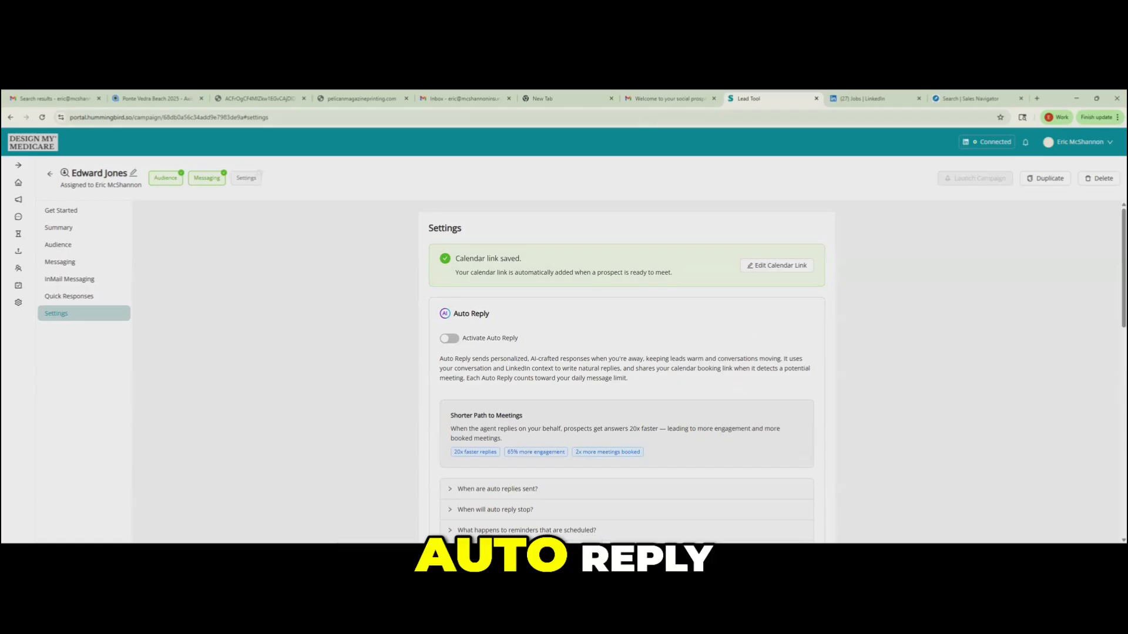
- Switch on Auto Reply, set the campaign's monthly InMails allocation to 100 and save the allocation
{"action": "left_click", "coordinate": [449, 338]}
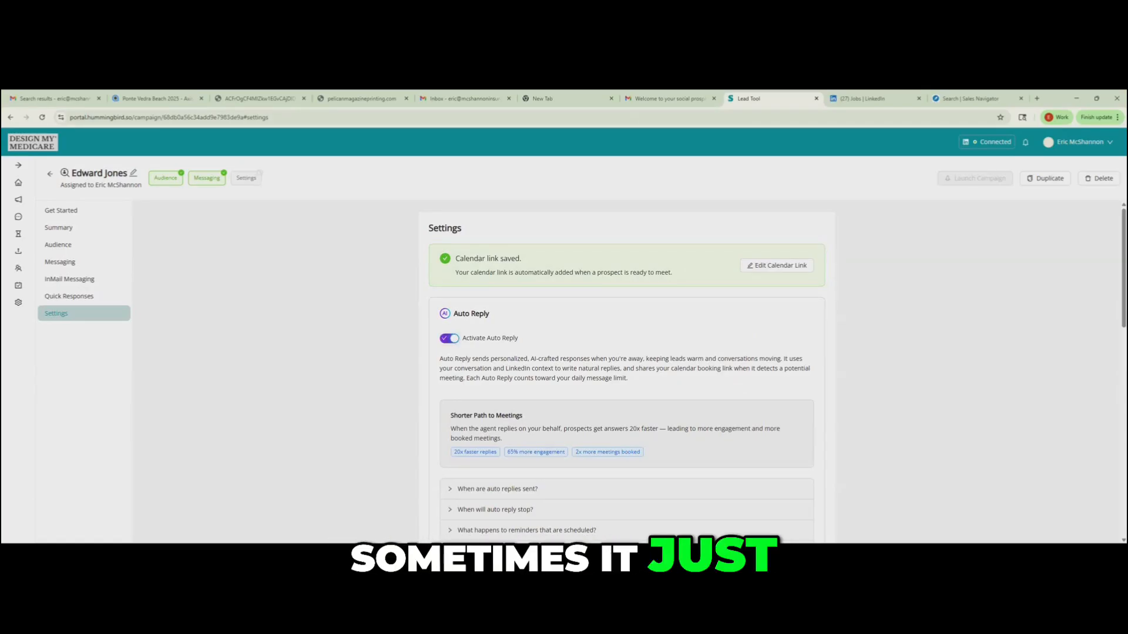
{"action": "scroll", "coordinate": [626, 370], "scroll_direction": "down", "scroll_amount": 10}
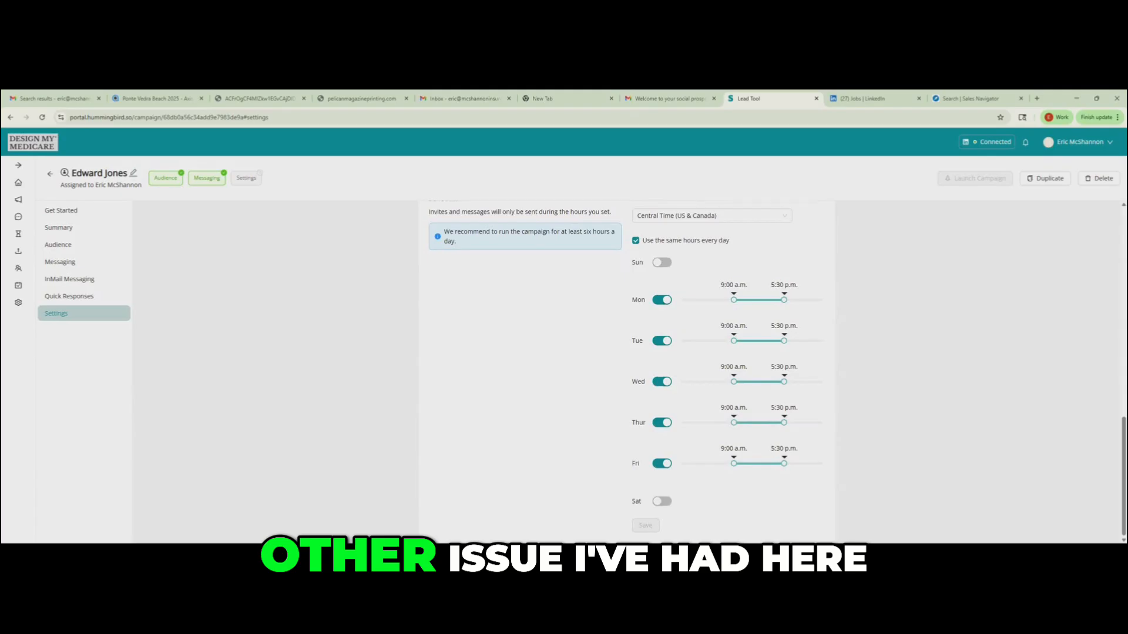
{"action": "scroll", "coordinate": [626, 370], "scroll_direction": "up", "scroll_amount": 5}
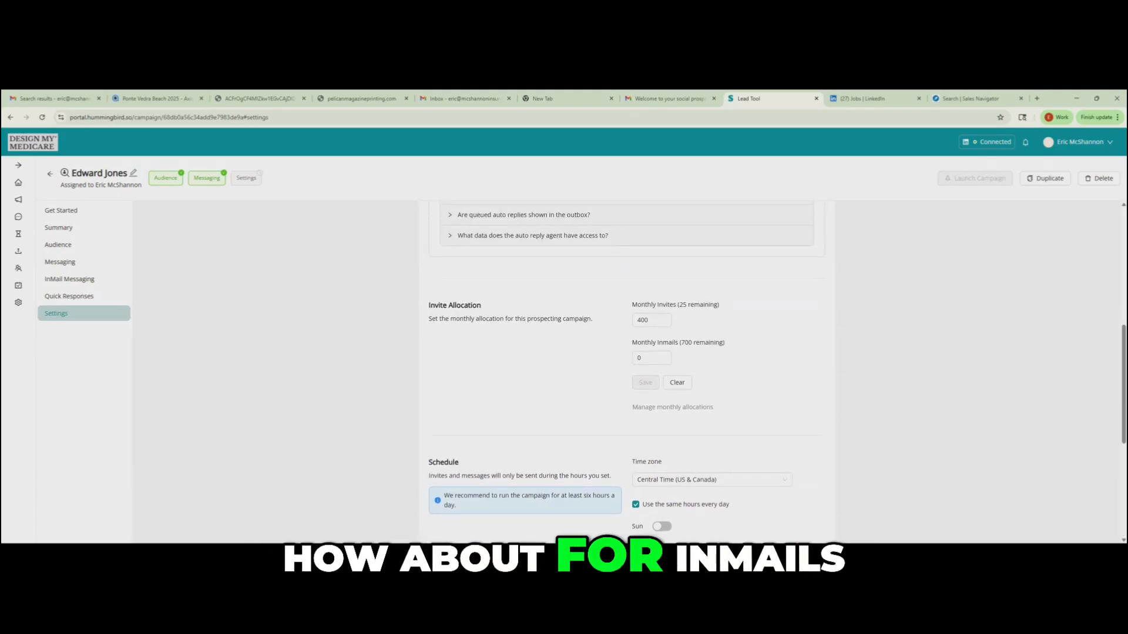
{"action": "double_click", "coordinate": [640, 357]}
{"action": "type", "text": "100"}
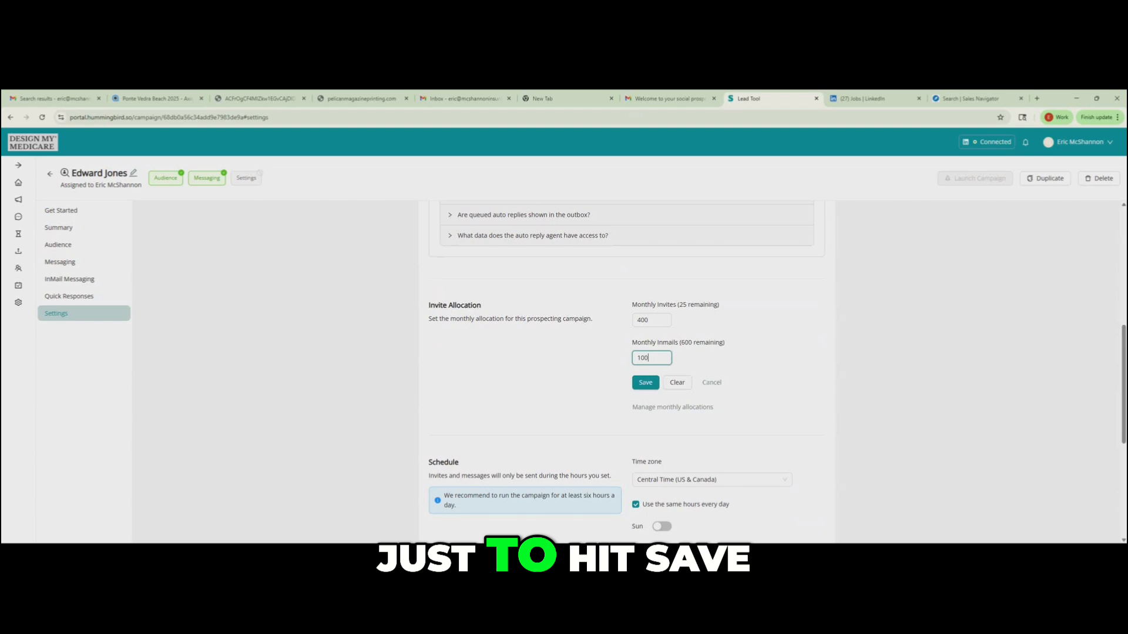
{"action": "left_click", "coordinate": [646, 383]}
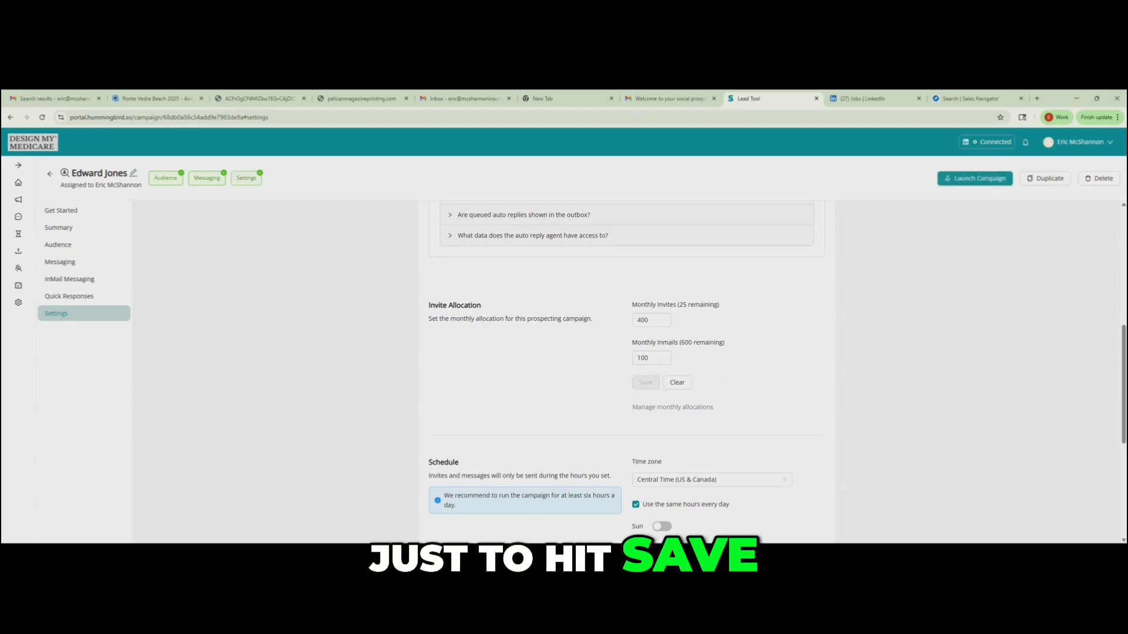
- Switch Auto Reply off in the campaign's settings and launch the Edward Jones campaign
{"action": "scroll", "coordinate": [627, 353], "scroll_direction": "up", "scroll_amount": 5}
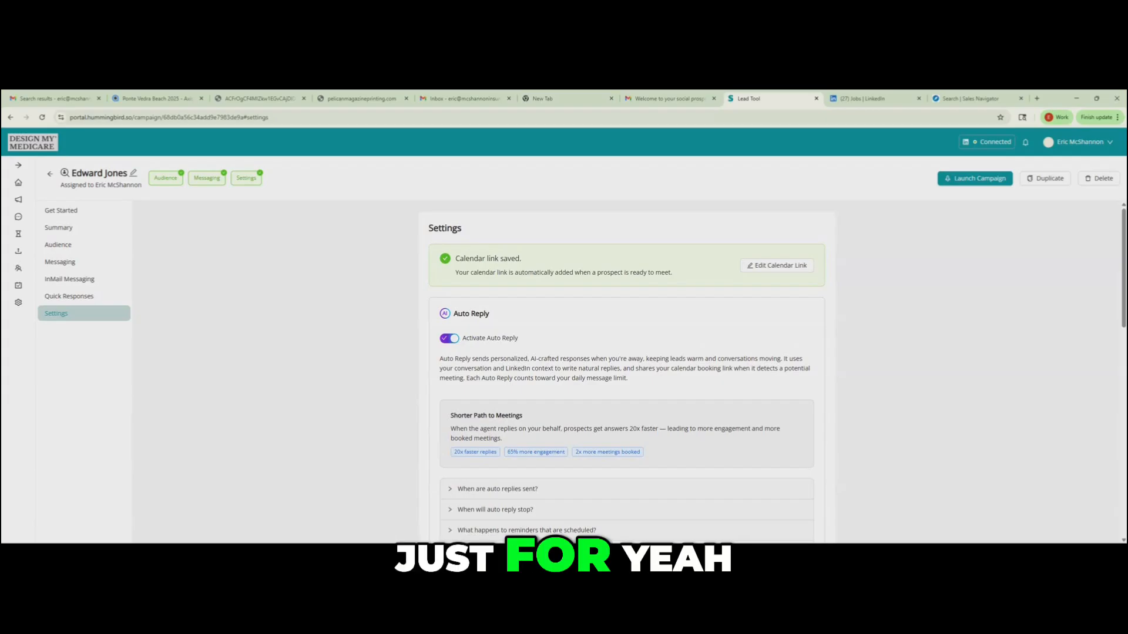
{"action": "left_click", "coordinate": [449, 339]}
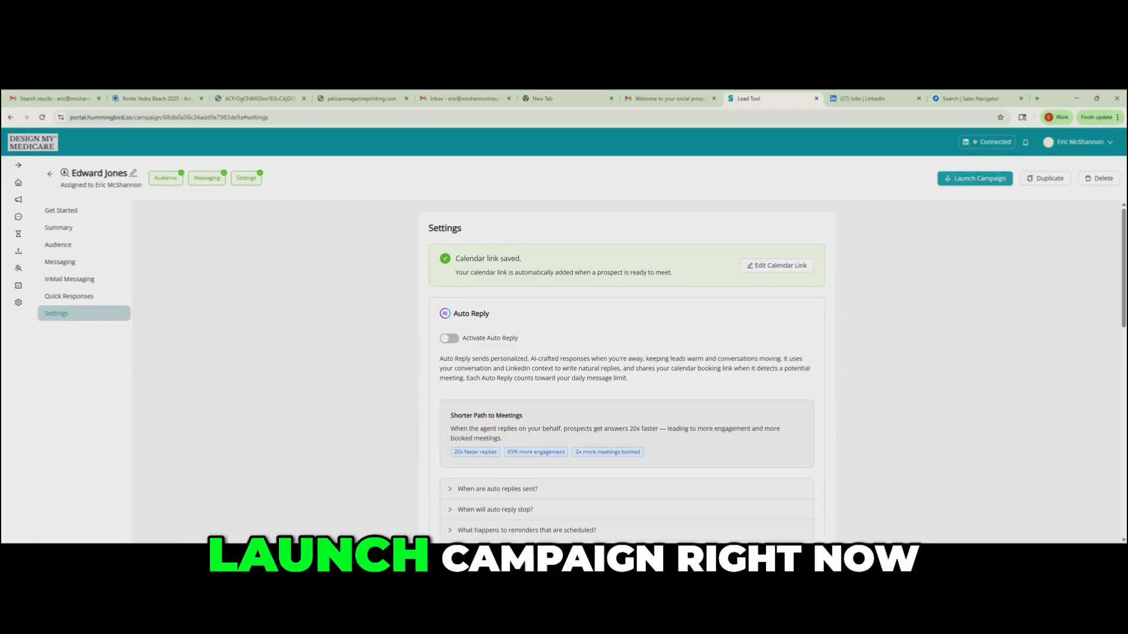
{"action": "left_click", "coordinate": [975, 178]}
- Examine the monthly invites and InMails allocations, including the remaining amounts, in the launched campaign's settings
{"action": "scroll", "coordinate": [626, 371], "scroll_direction": "down", "scroll_amount": 4}
{"action": "scroll", "coordinate": [626, 371], "scroll_direction": "down", "scroll_amount": 9}
{"action": "scroll", "coordinate": [627, 371], "scroll_direction": "up", "scroll_amount": 5}
{"action": "left_click", "coordinate": [655, 276]}
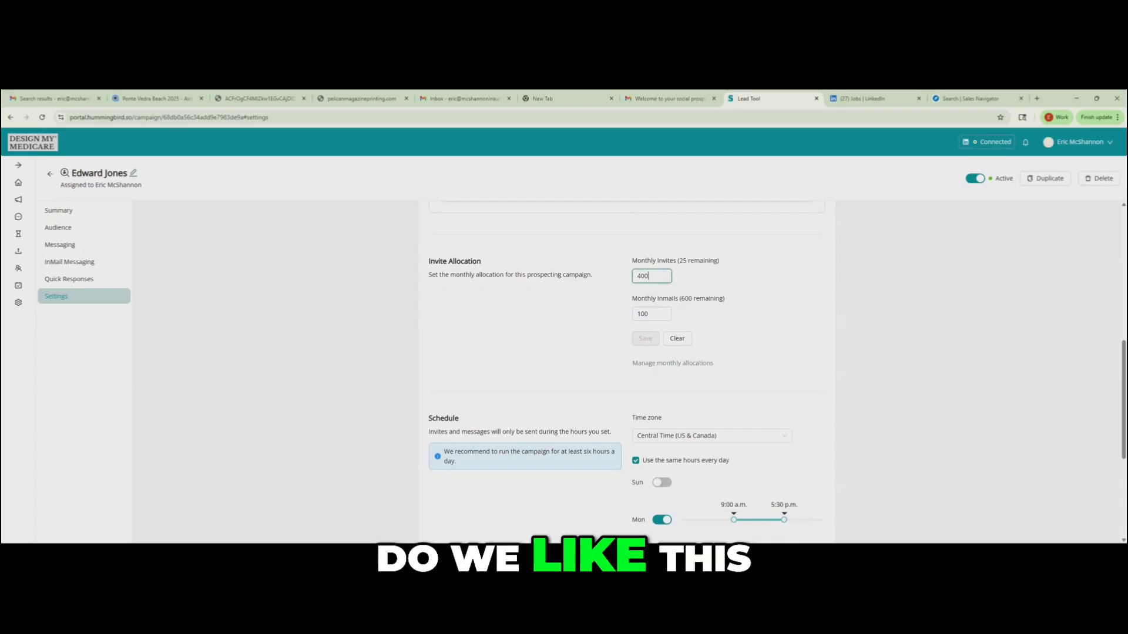
{"action": "left_click", "coordinate": [645, 315]}
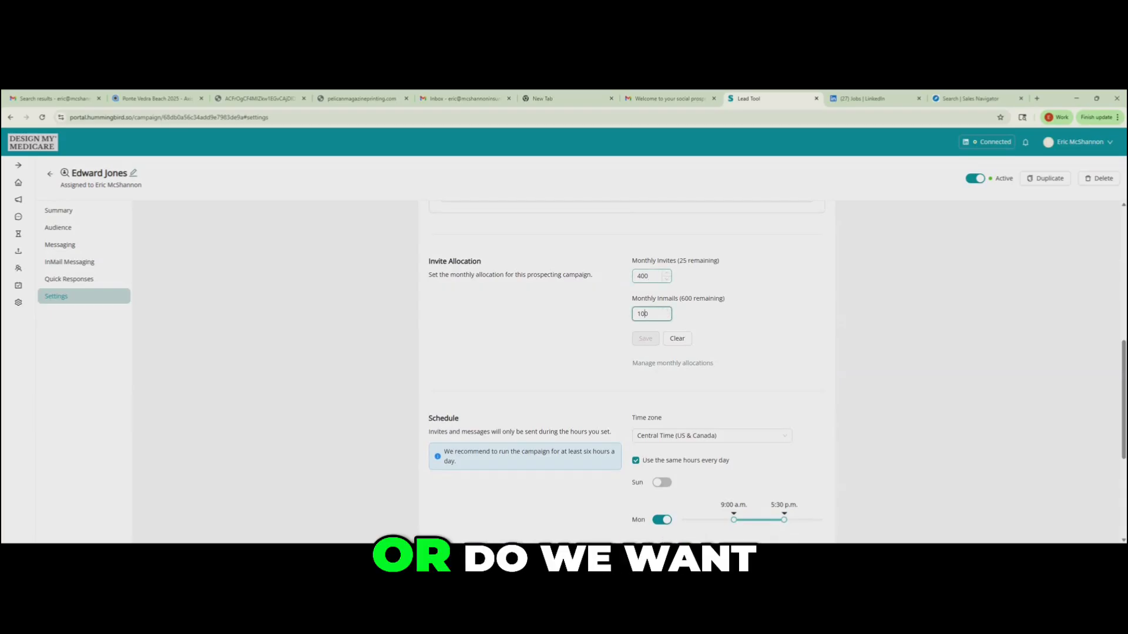
{"action": "key", "text": "shift+Tab"}
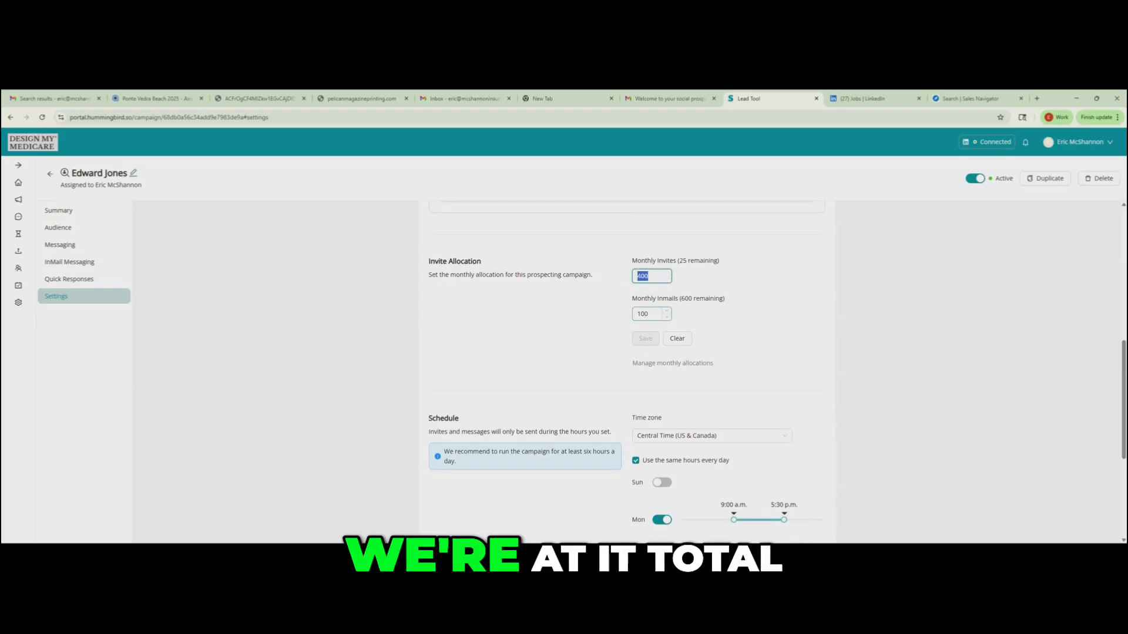
{"action": "left_click", "coordinate": [646, 314]}
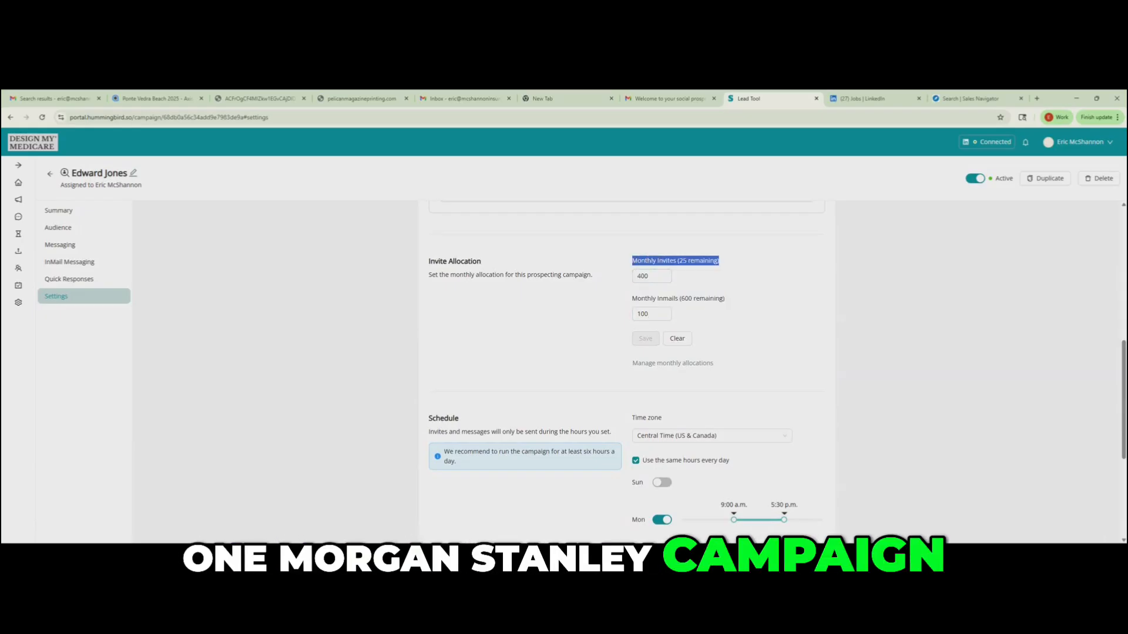
{"action": "left_click_drag", "start_coordinate": [632, 260], "coordinate": [720, 262]}
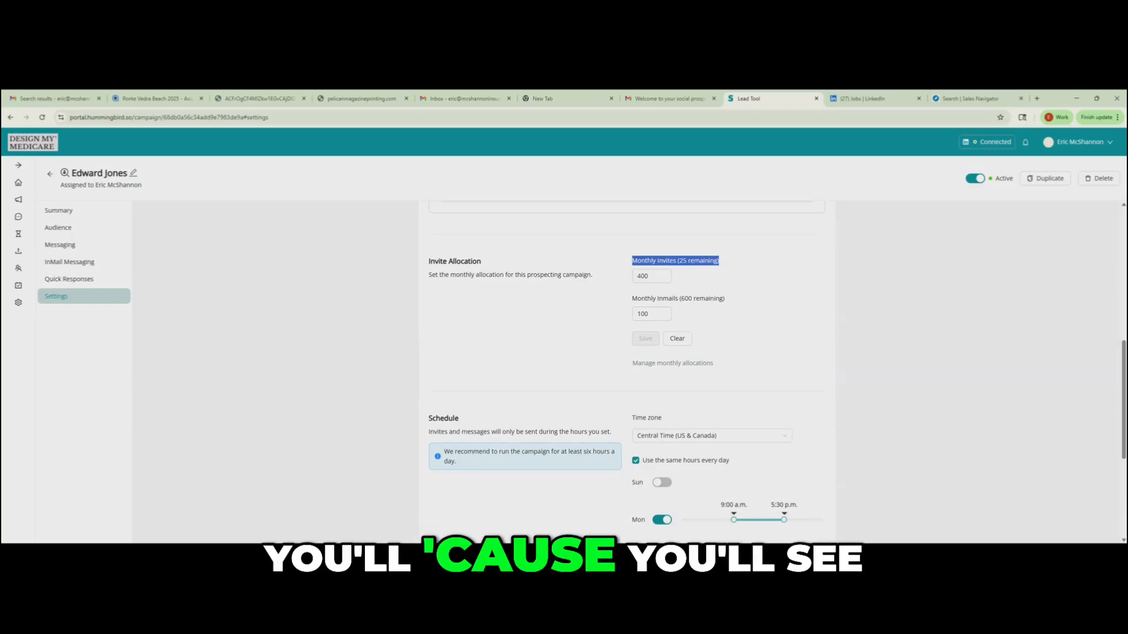
{"action": "left_click", "coordinate": [726, 314]}
{"action": "mouse_move", "coordinate": [681, 299]}
{"action": "left_mouse_down"}
{"action": "mouse_move", "coordinate": [715, 298]}
{"action": "mouse_move", "coordinate": [693, 298]}
{"action": "left_mouse_up"}
{"action": "left_click", "coordinate": [694, 300]}
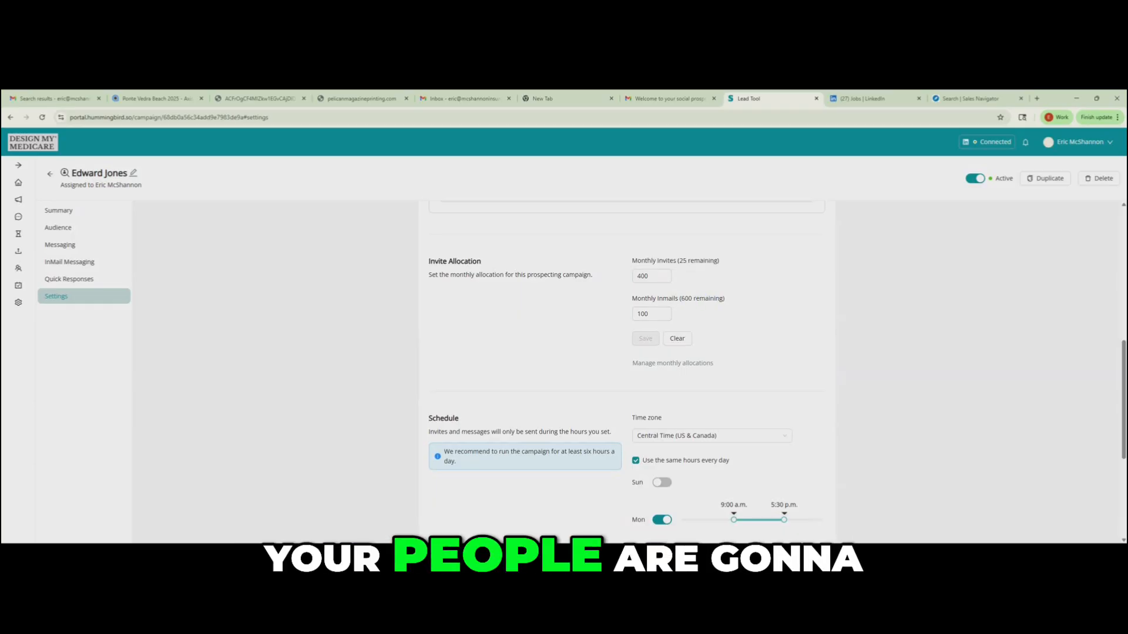
- Check the Edward Jones campaign's status in the campaigns list and view its performance summary
{"action": "scroll", "coordinate": [694, 300], "scroll_direction": "up", "scroll_amount": 5}
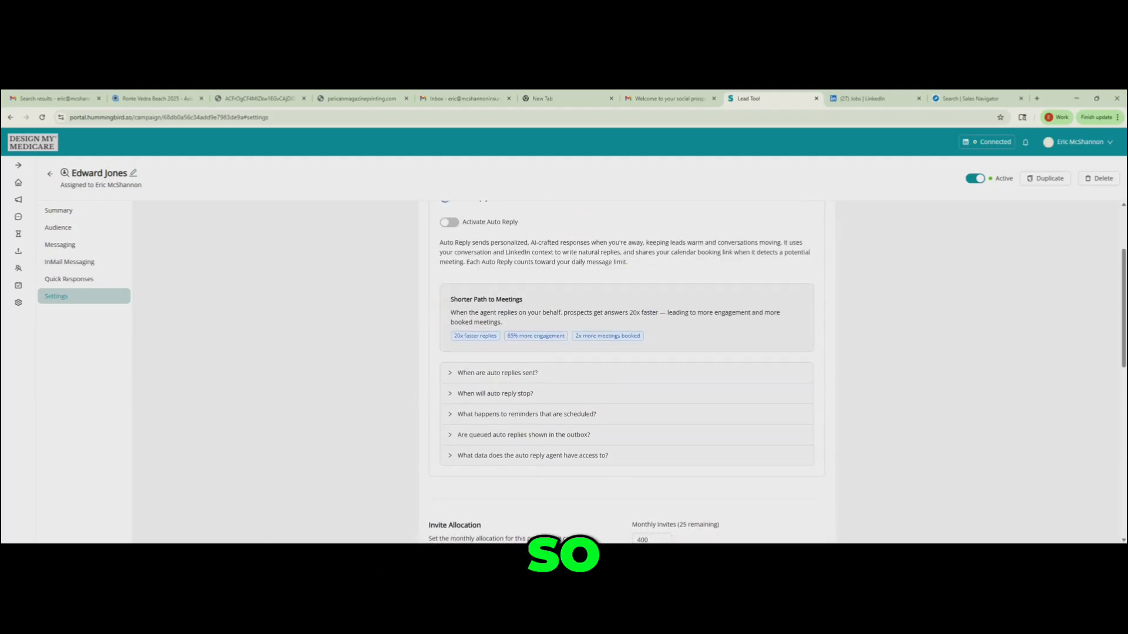
{"action": "scroll", "coordinate": [626, 370], "scroll_direction": "down", "scroll_amount": 2}
{"action": "scroll", "coordinate": [627, 370], "scroll_direction": "up", "scroll_amount": 2}
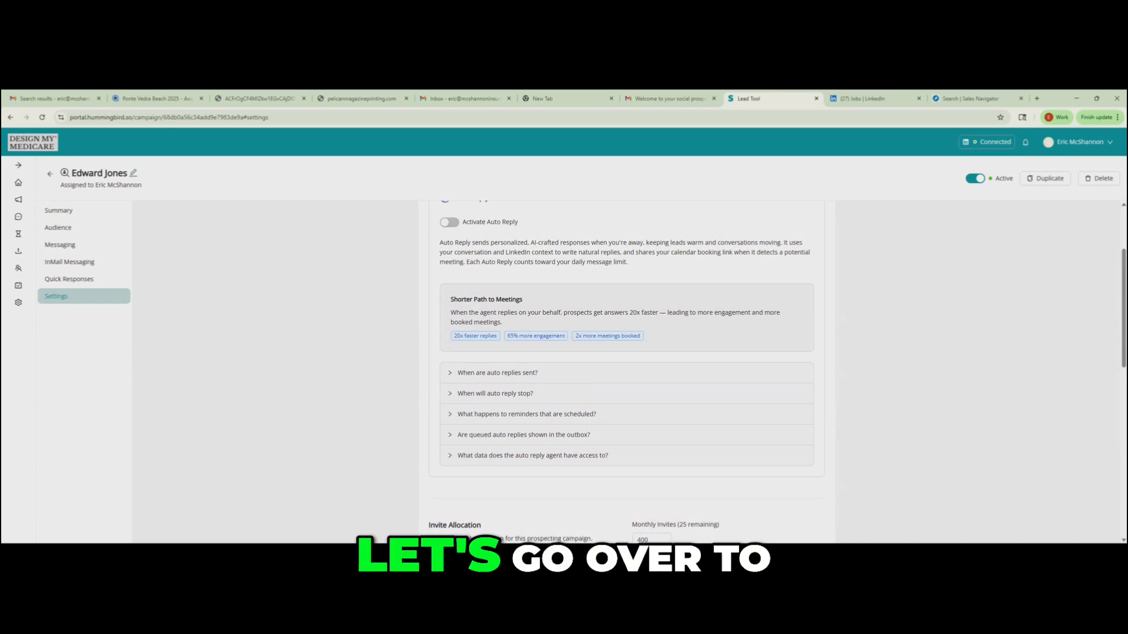
{"action": "scroll", "coordinate": [627, 370], "scroll_direction": "up", "scroll_amount": 3}
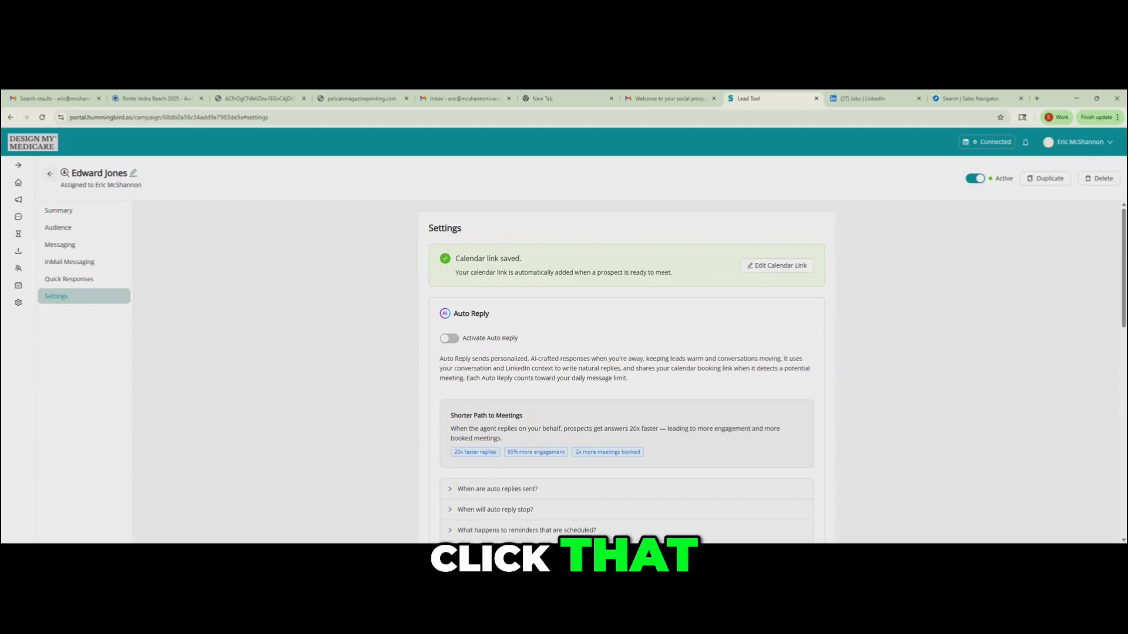
{"action": "left_click", "coordinate": [50, 174]}
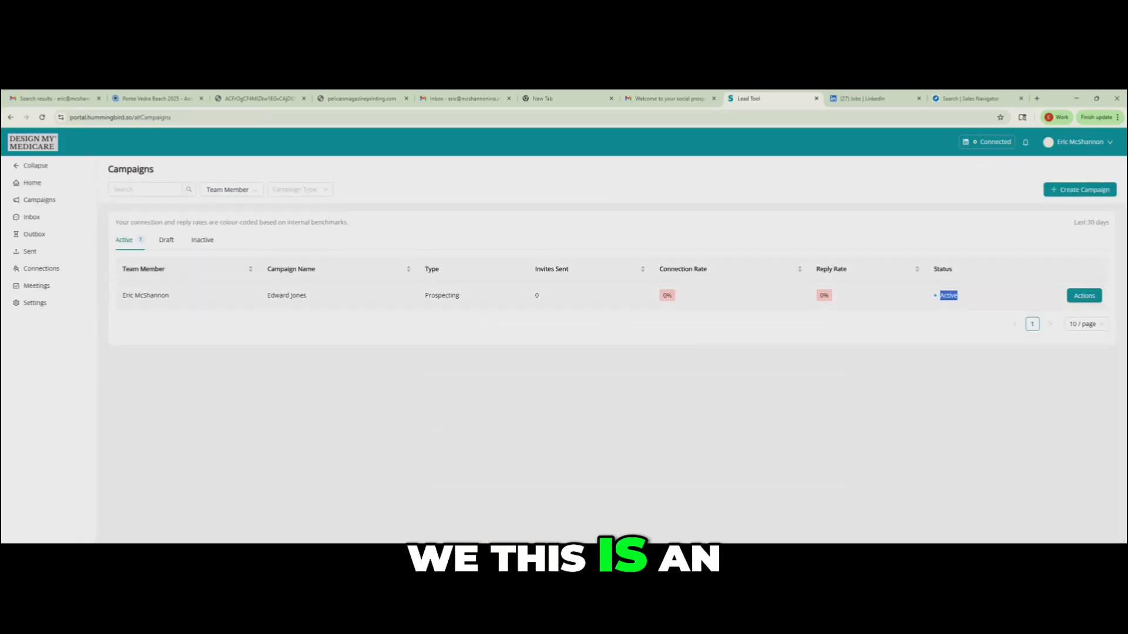
{"action": "left_click", "coordinate": [954, 296]}
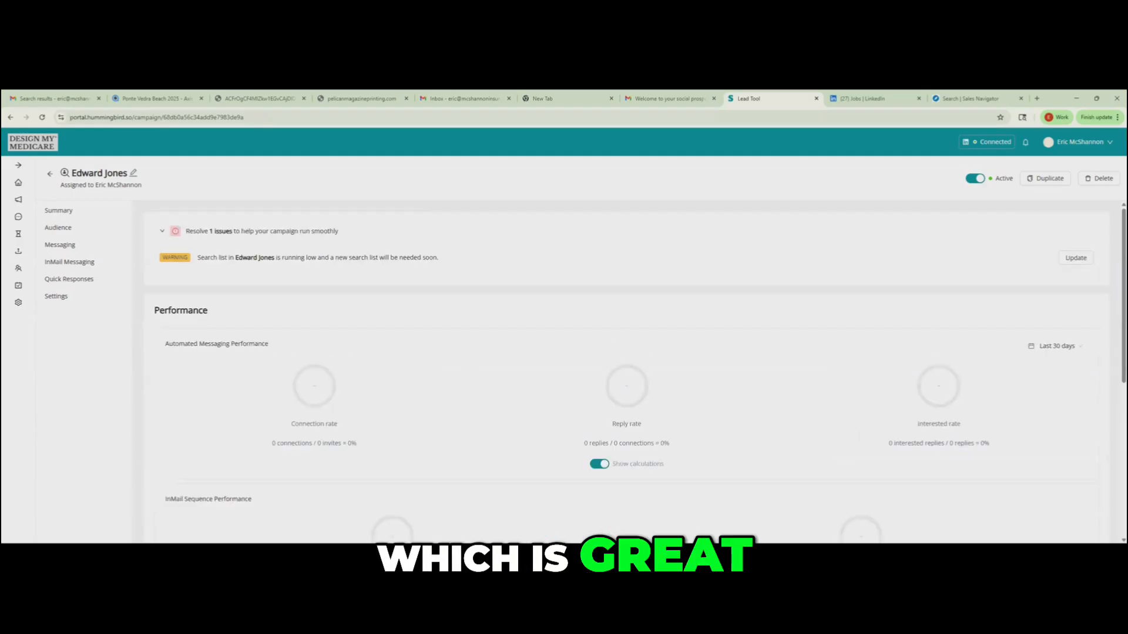
{"action": "left_click", "coordinate": [50, 174]}
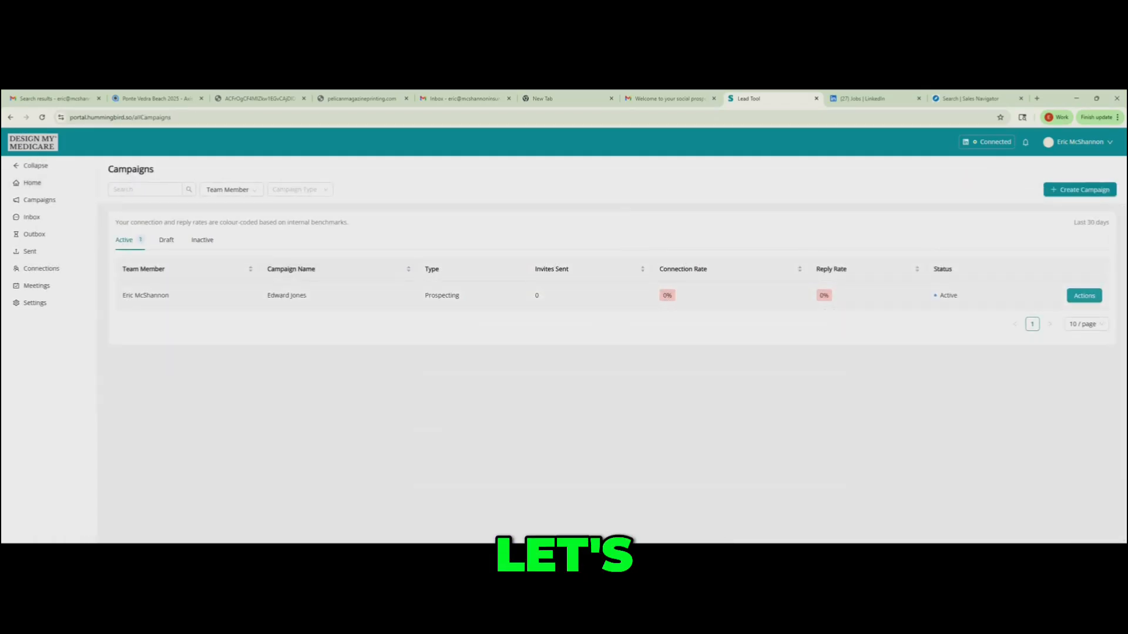
- Open the home dashboard and look over its prospecting campaign funnel and active team members
{"action": "left_click", "coordinate": [32, 182]}
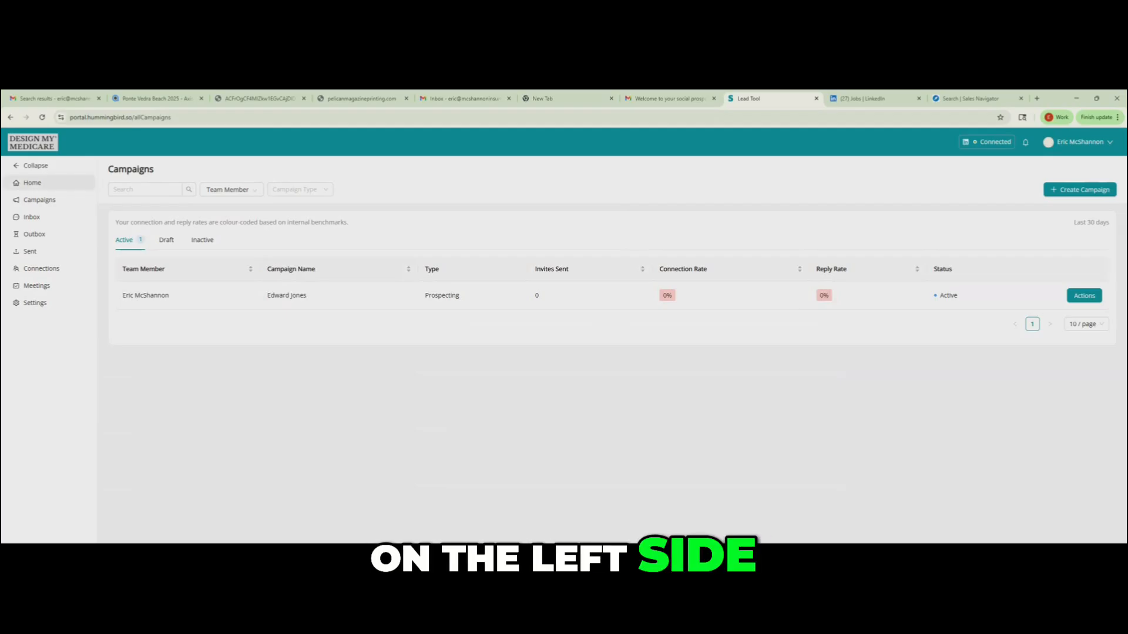
{"action": "scroll", "coordinate": [611, 353], "scroll_direction": "down", "scroll_amount": 1}
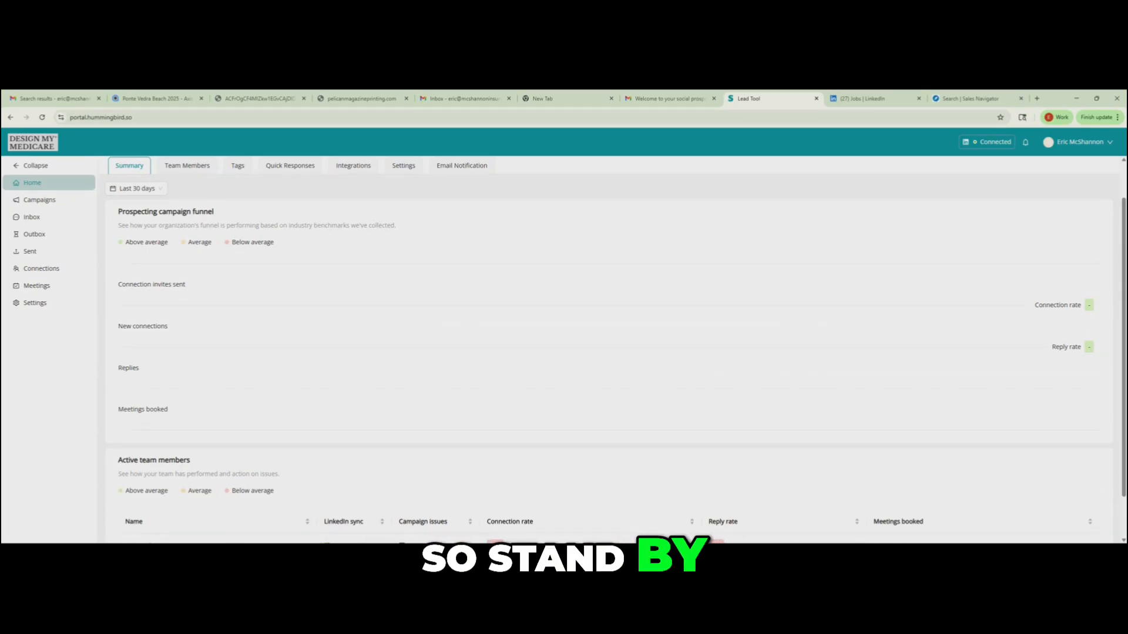
{"action": "scroll", "coordinate": [614, 347], "scroll_direction": "up", "scroll_amount": 1}
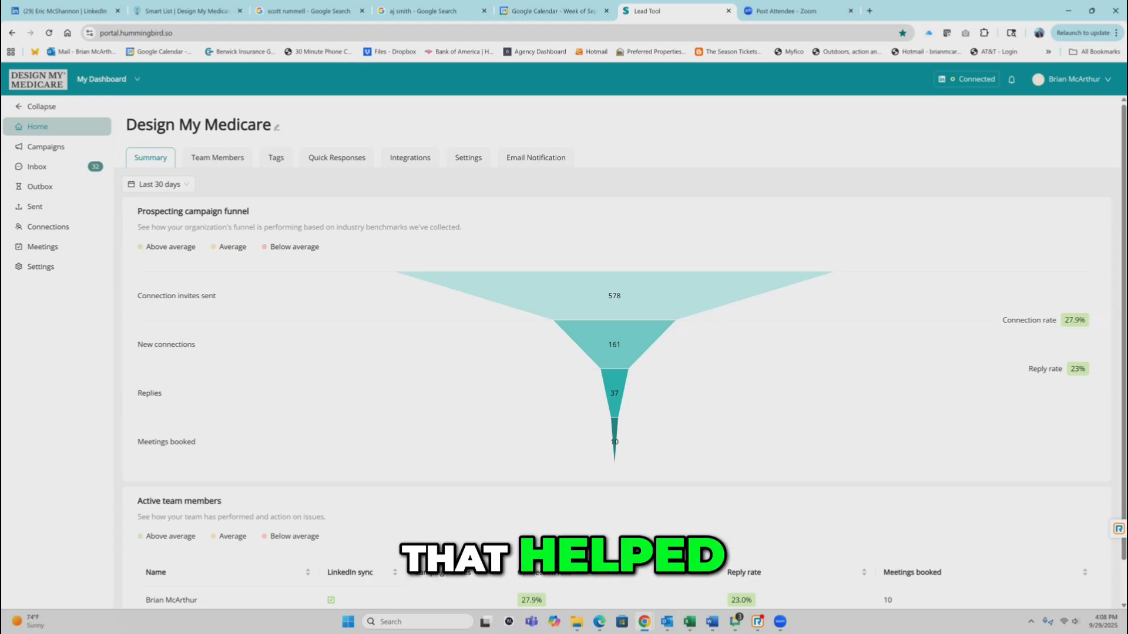
- Enlarge the Design My Medicare dashboard and examine the prospecting funnel for the last 30 days, from invites sent to meetings booked
{"action": "key", "text": "ctrl+plus"}
{"action": "key", "text": "ctrl+plus"}
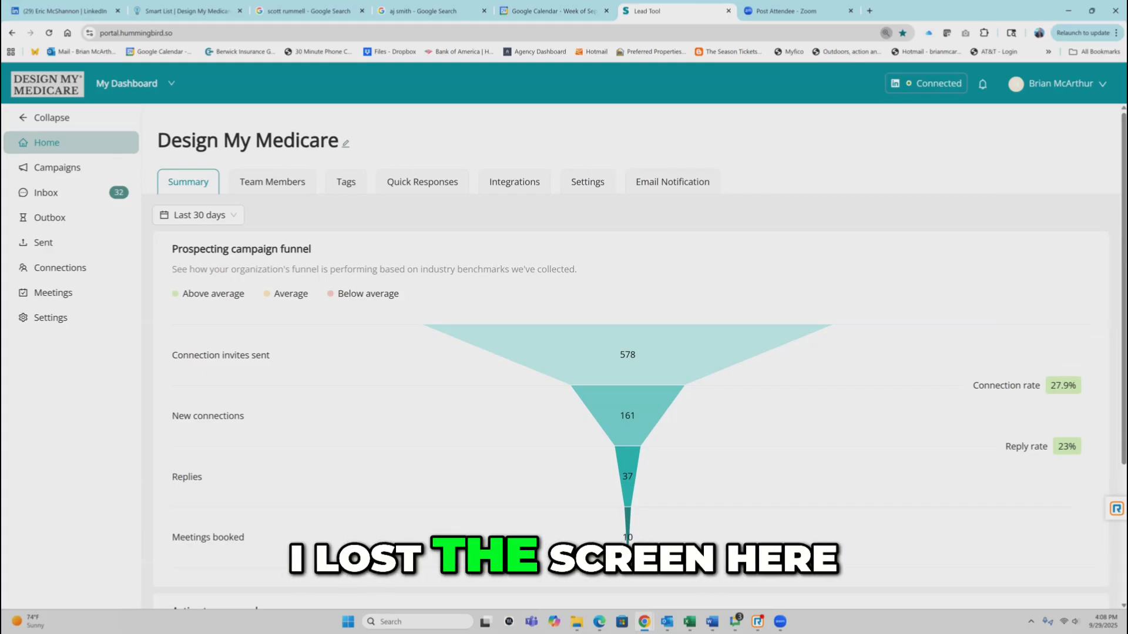
{"action": "key", "text": "ctrl+plus"}
{"action": "scroll", "coordinate": [645, 360], "scroll_direction": "down", "scroll_amount": 3}
{"action": "scroll", "coordinate": [645, 361], "scroll_direction": "up", "scroll_amount": 3}
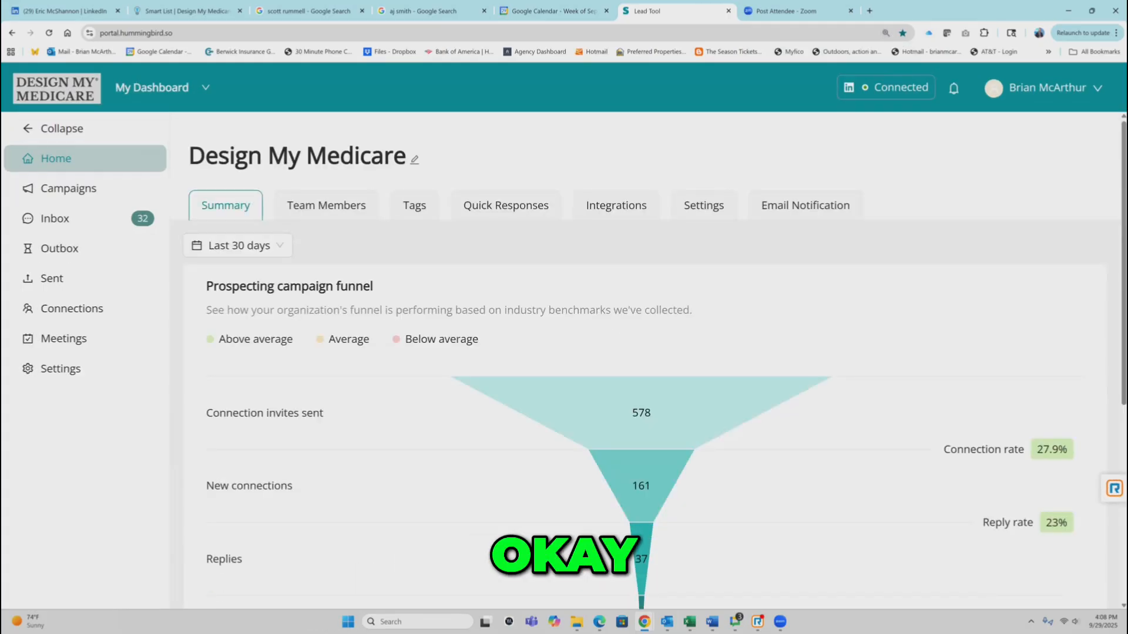
{"action": "scroll", "coordinate": [649, 347], "scroll_direction": "down", "scroll_amount": 1}
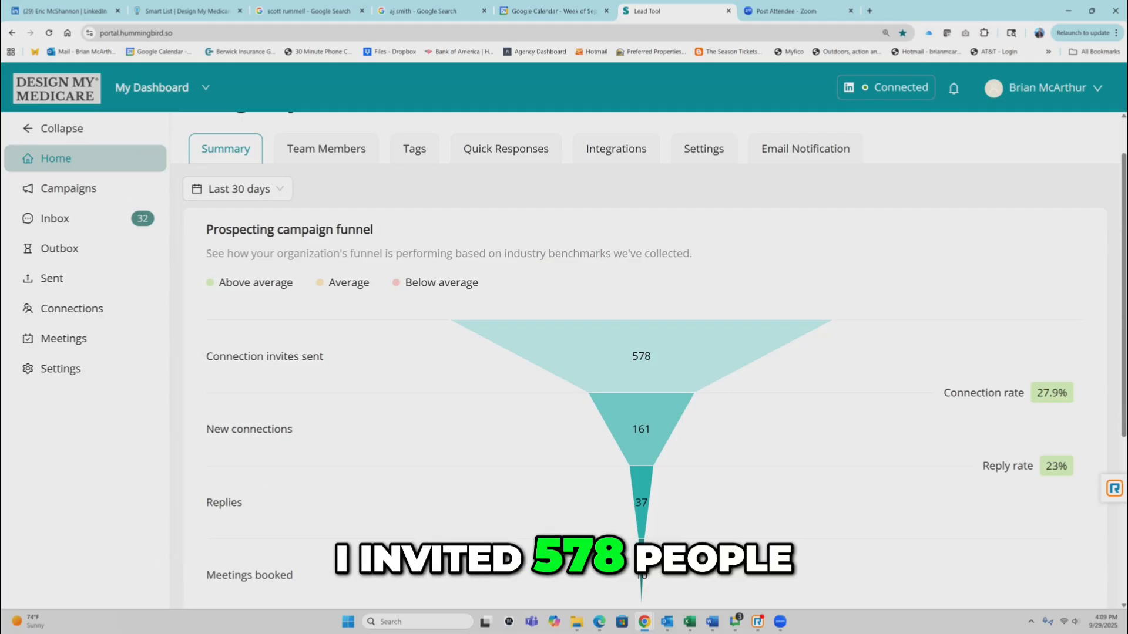
{"action": "scroll", "coordinate": [647, 353], "scroll_direction": "down", "scroll_amount": 3}
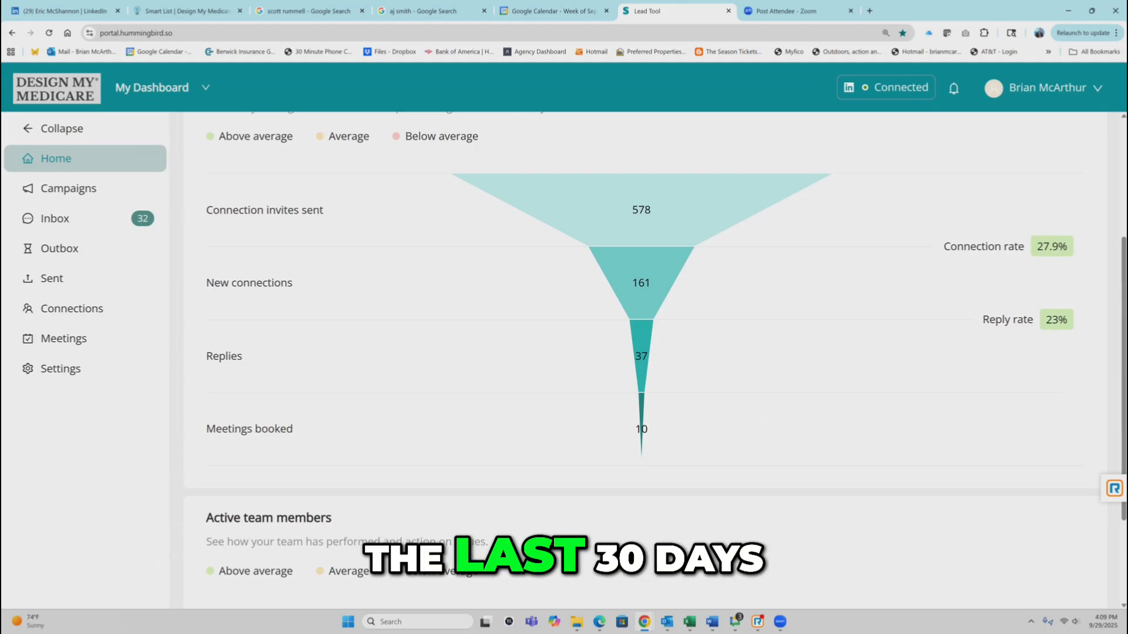
{"action": "scroll", "coordinate": [656, 350], "scroll_direction": "up", "scroll_amount": 2}
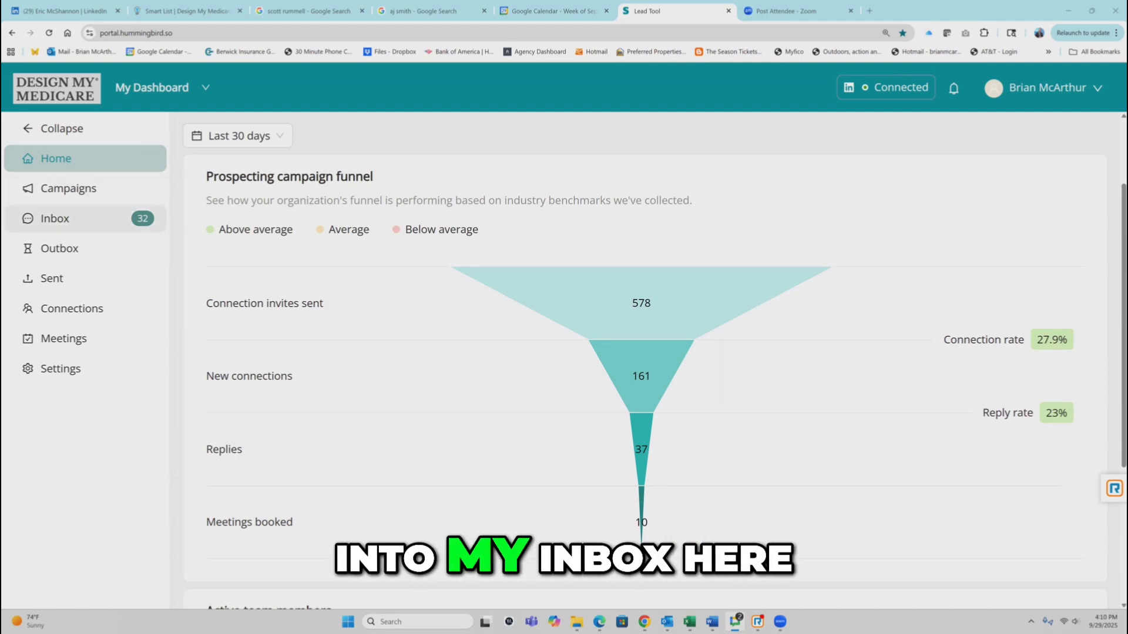
- Open the inbox and view the full conversation with the first unreplied Edward Jones prospect
{"action": "left_click", "coordinate": [54, 218]}
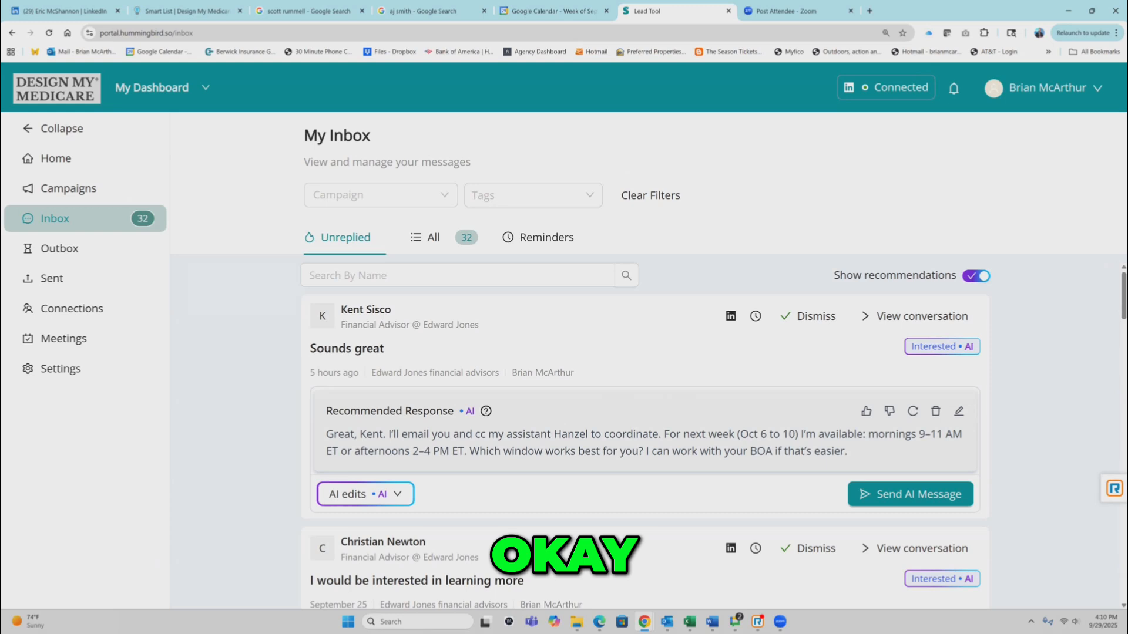
{"action": "left_click", "coordinate": [959, 412]}
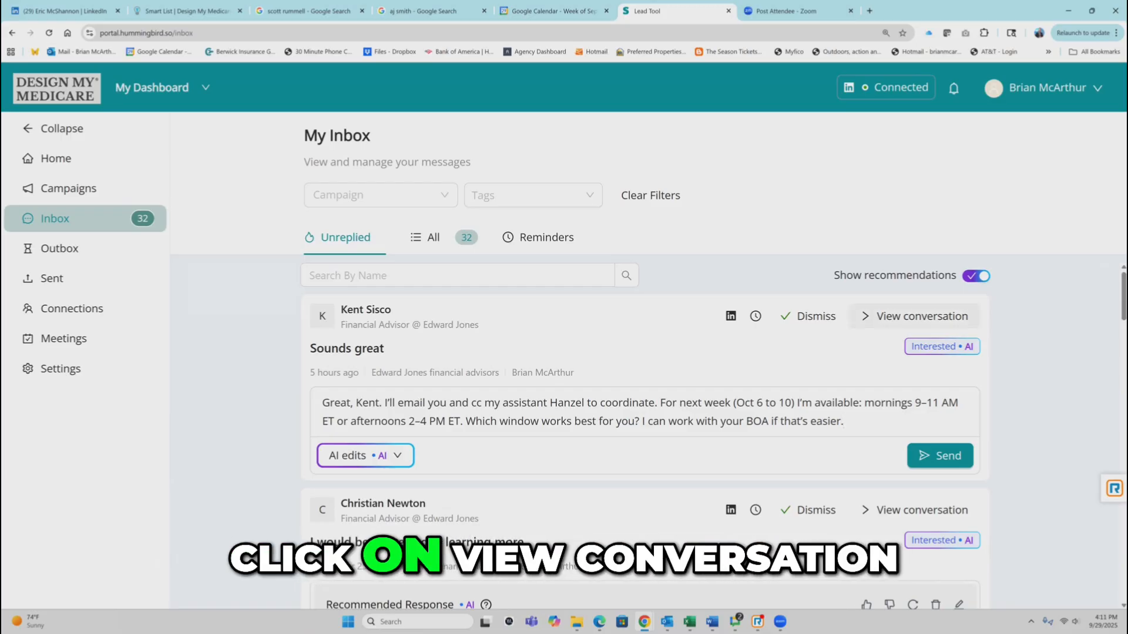
{"action": "left_click", "coordinate": [914, 316]}
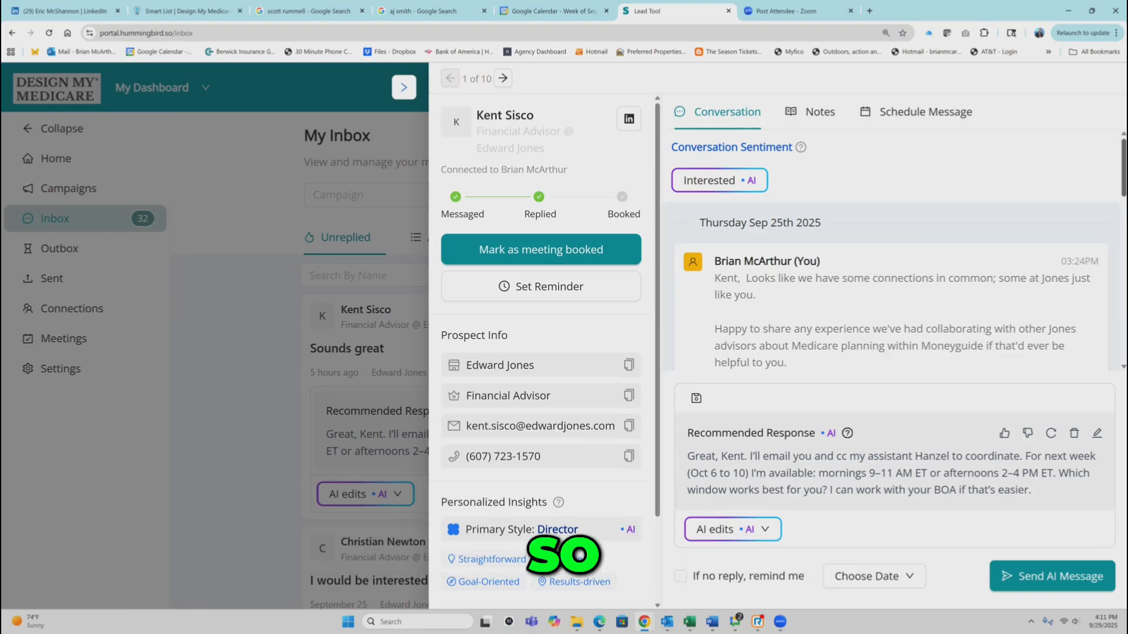
- Read the Edward Jones prospect's conversation from the first outreach message to the Zoom scheduling reply, and copy the prospect's email address
{"action": "left_click_drag", "start_coordinate": [1123, 168], "coordinate": [1123, 180]}
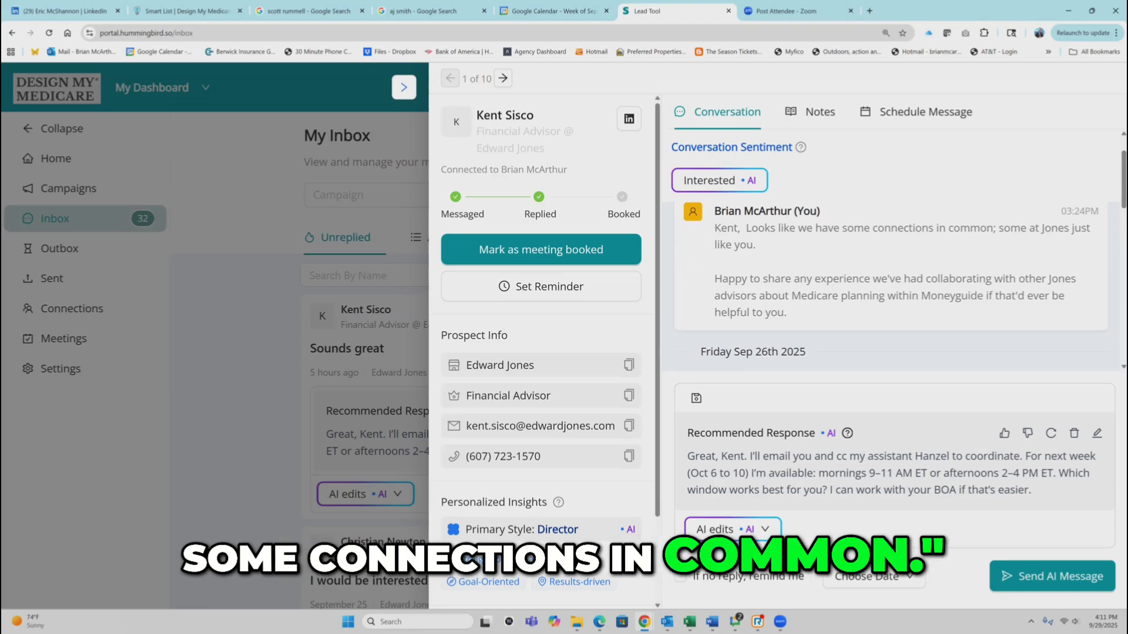
{"action": "left_click_drag", "start_coordinate": [714, 228], "coordinate": [786, 313]}
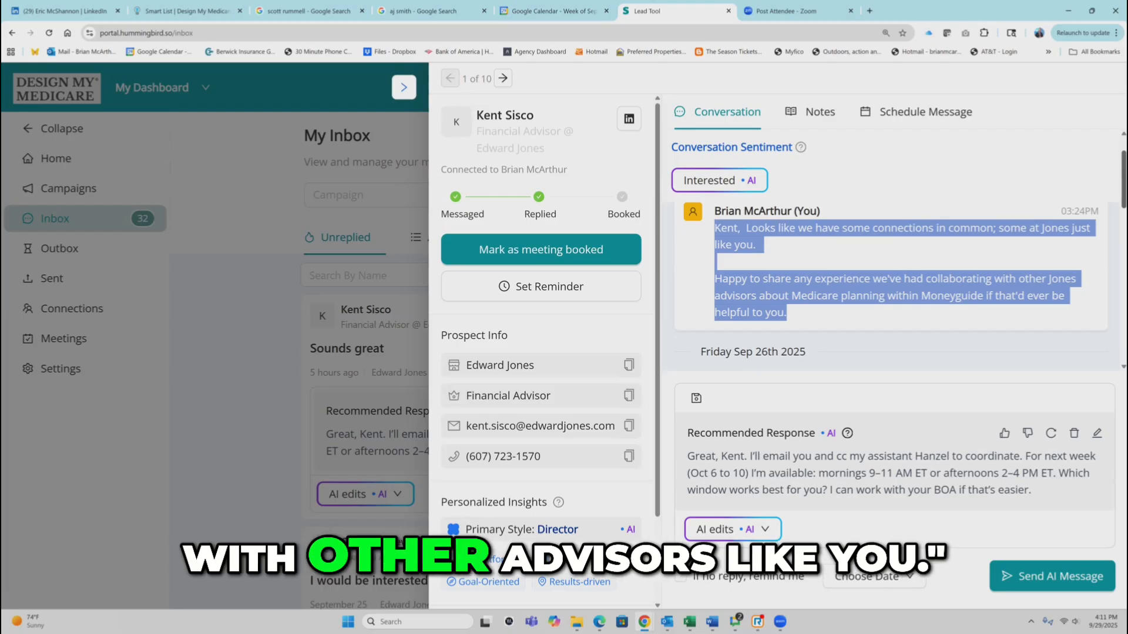
{"action": "scroll", "coordinate": [890, 287], "scroll_direction": "down", "scroll_amount": 3}
{"action": "scroll", "coordinate": [889, 288], "scroll_direction": "down", "scroll_amount": 2}
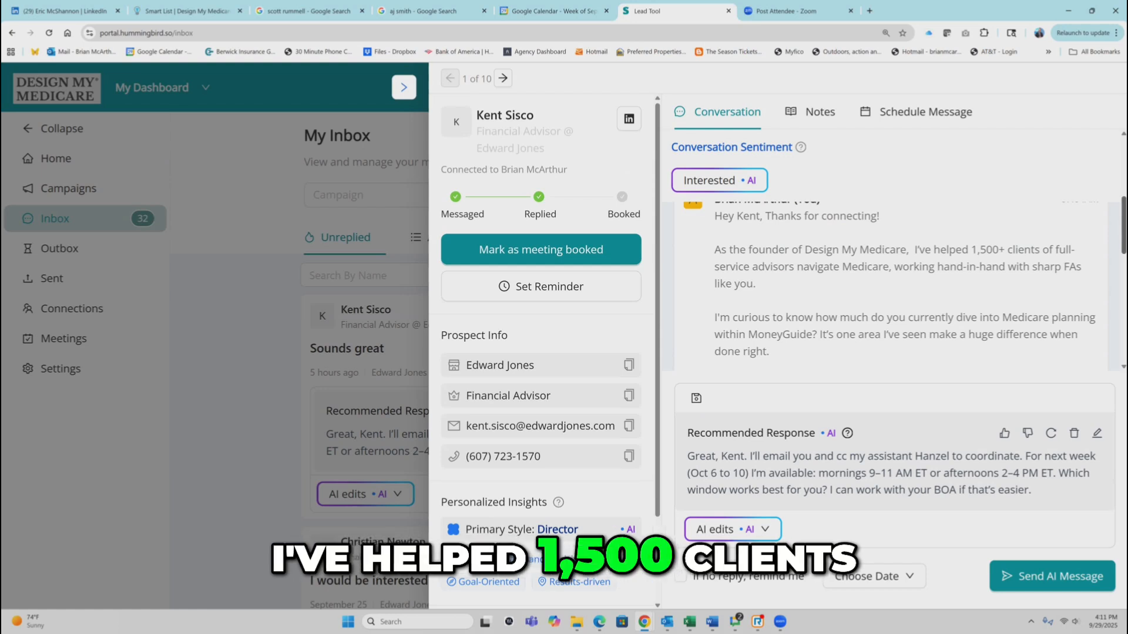
{"action": "scroll", "coordinate": [890, 288], "scroll_direction": "down", "scroll_amount": 1}
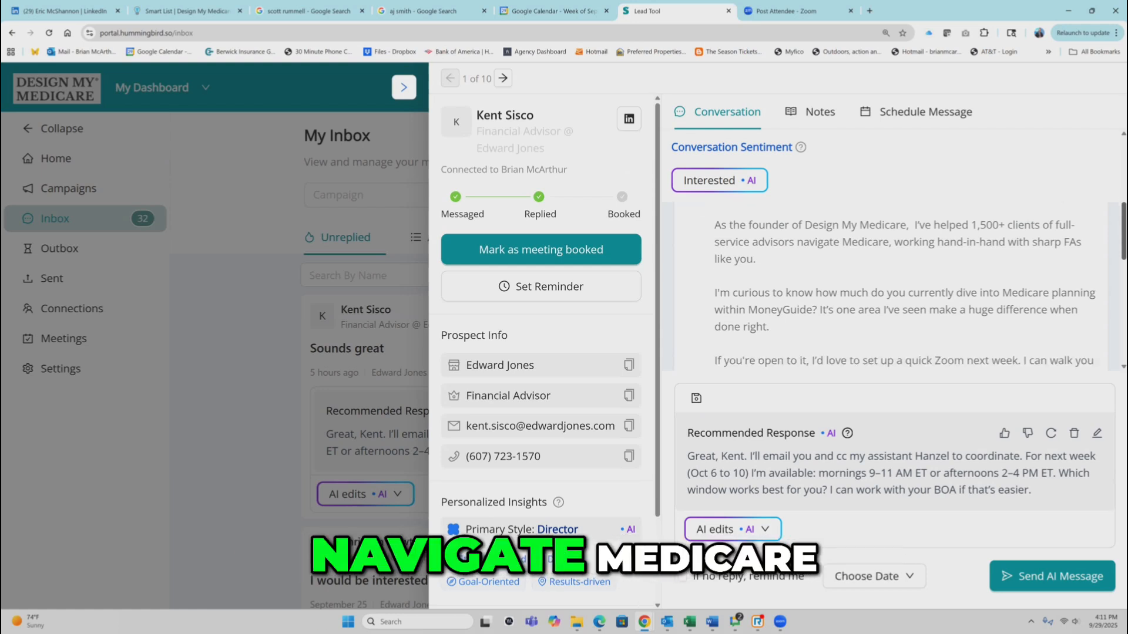
{"action": "scroll", "coordinate": [905, 287], "scroll_direction": "down", "scroll_amount": 3}
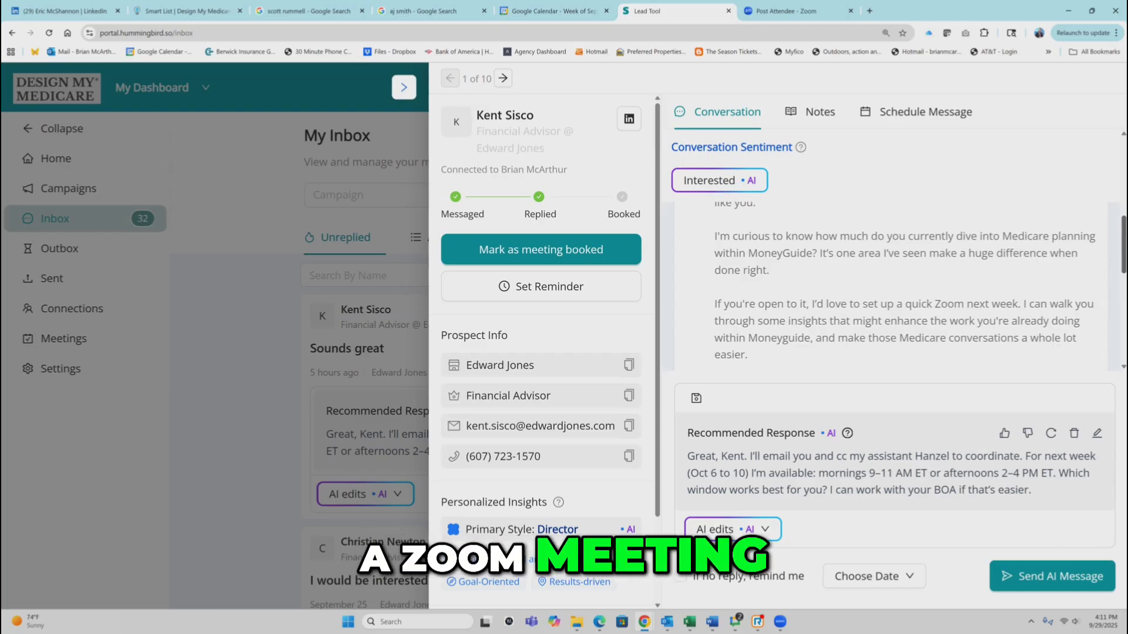
{"action": "scroll", "coordinate": [890, 287], "scroll_direction": "down", "scroll_amount": 4}
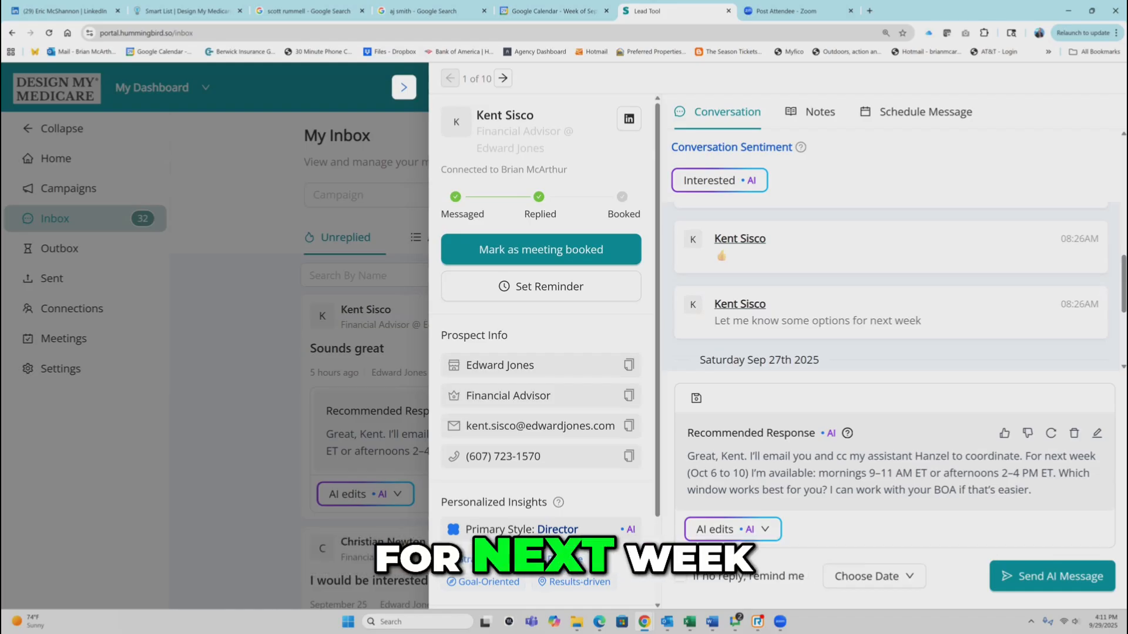
{"action": "scroll", "coordinate": [890, 287], "scroll_direction": "down", "scroll_amount": 3}
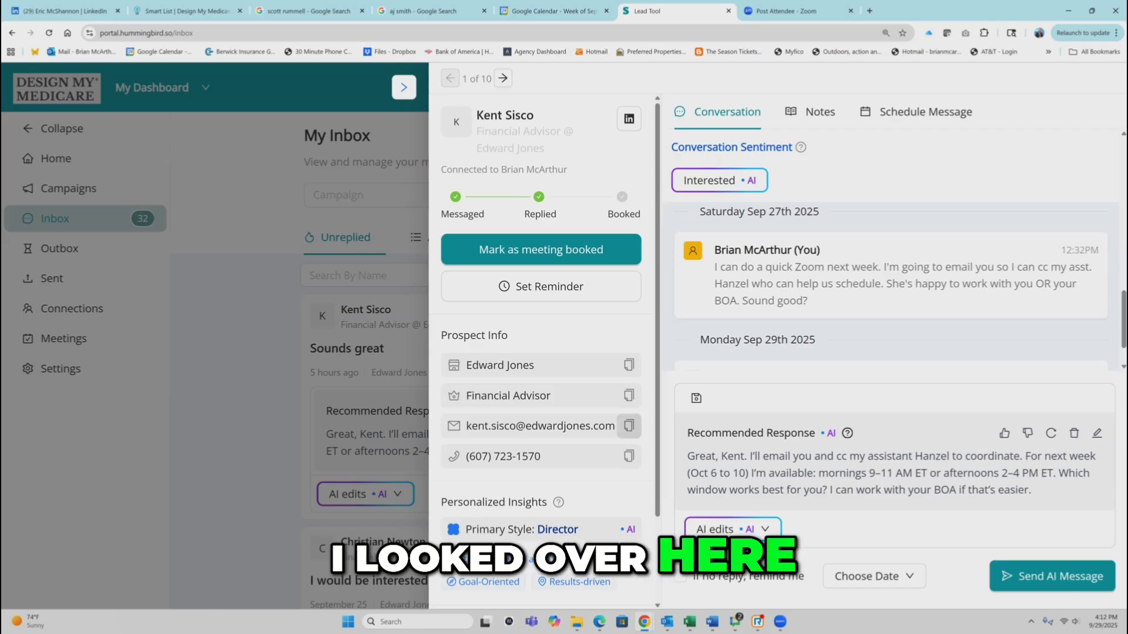
{"action": "left_click", "coordinate": [628, 426]}
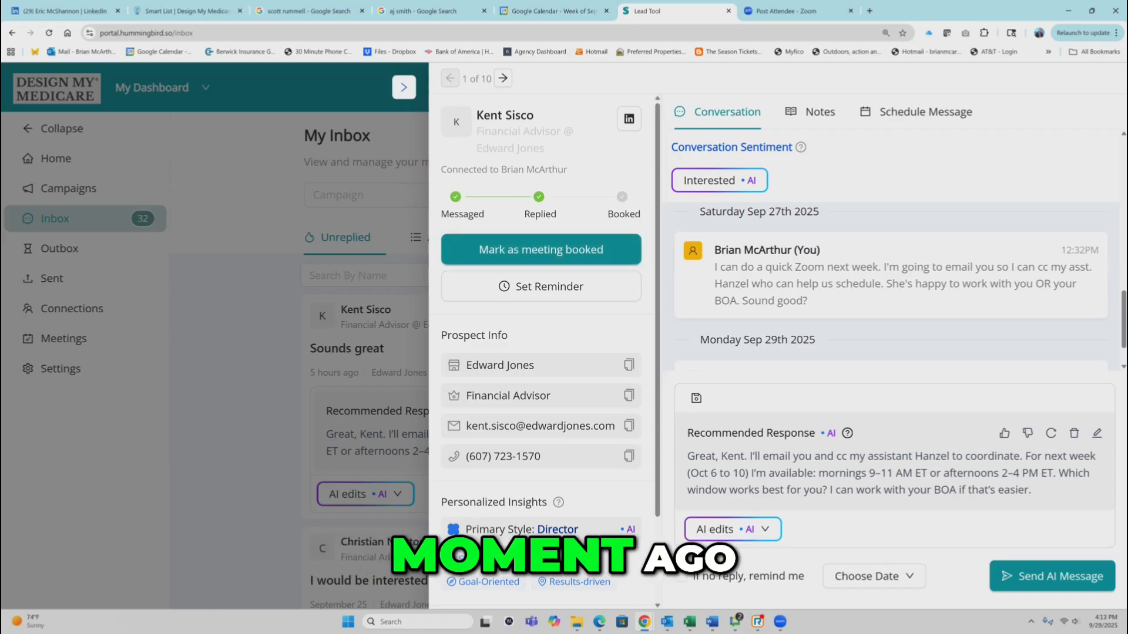
- Close the conversation and return to the home dashboard to check meetings booked in the last 30 days' prospecting funnel
{"action": "key", "text": "Escape"}
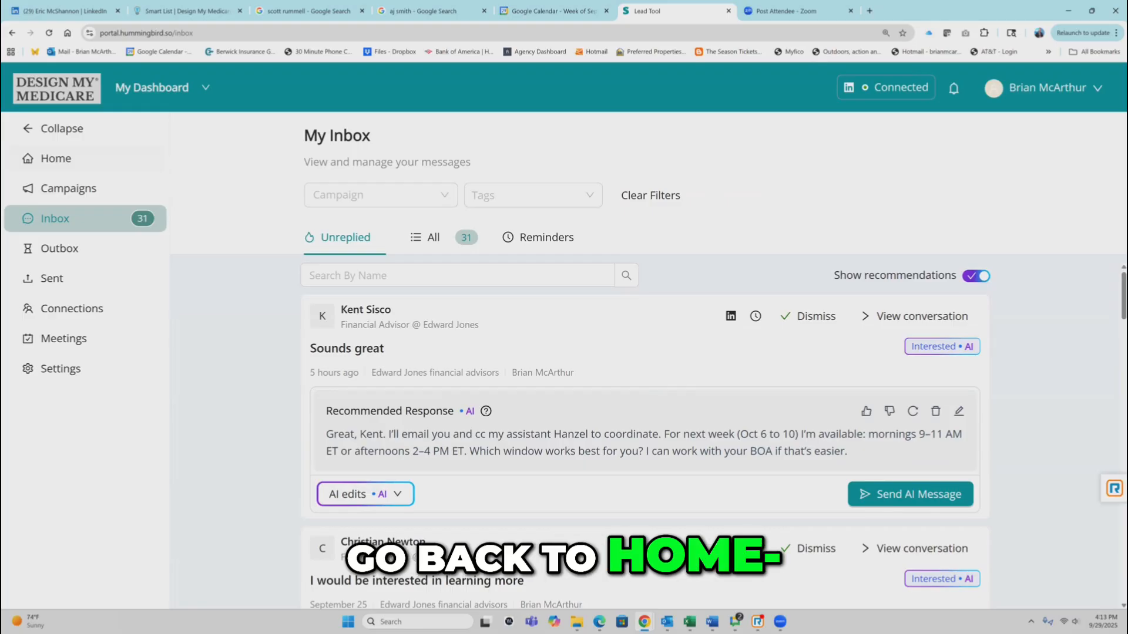
{"action": "left_click", "coordinate": [56, 159]}
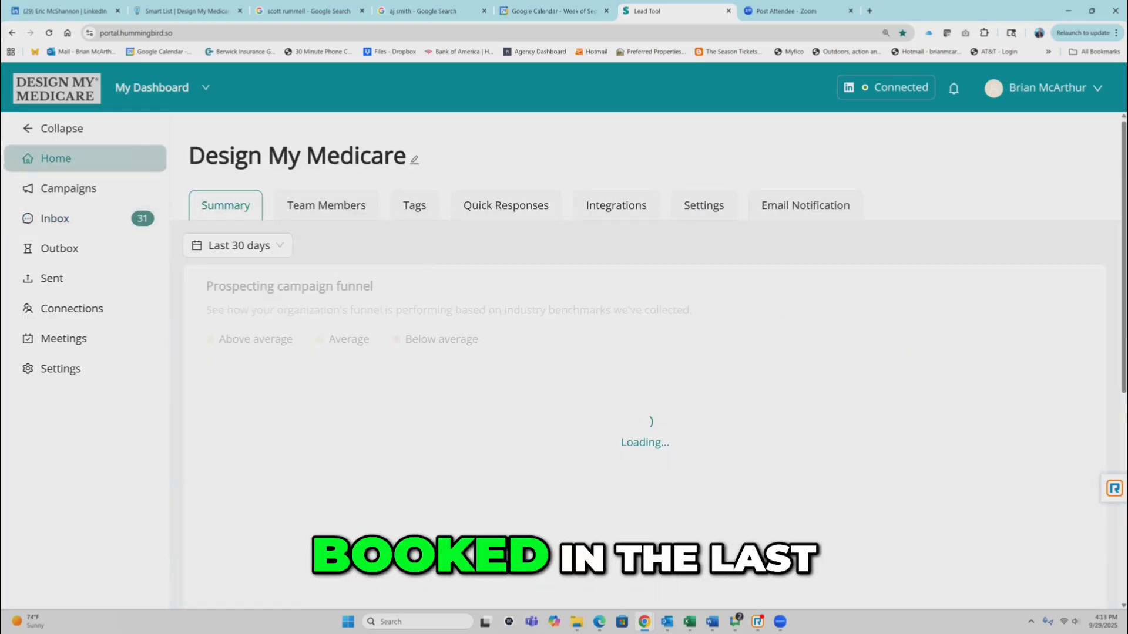
{"action": "scroll", "coordinate": [646, 352], "scroll_direction": "down", "scroll_amount": 2}
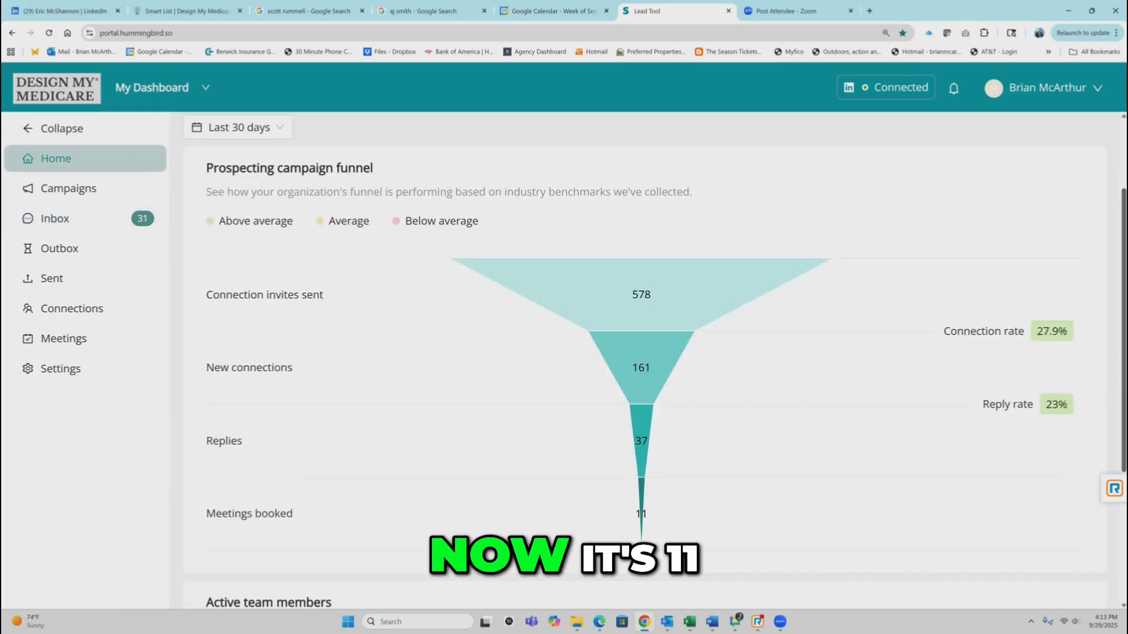